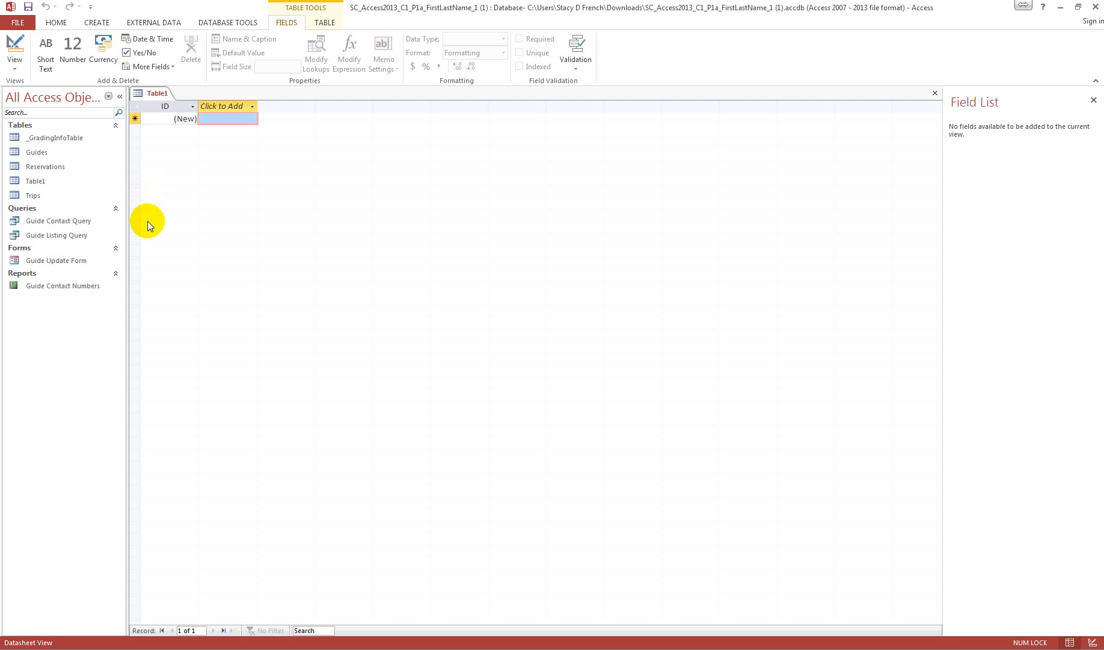
- Switch the new table to Design View, saving it under the name States
left_click(16, 66)
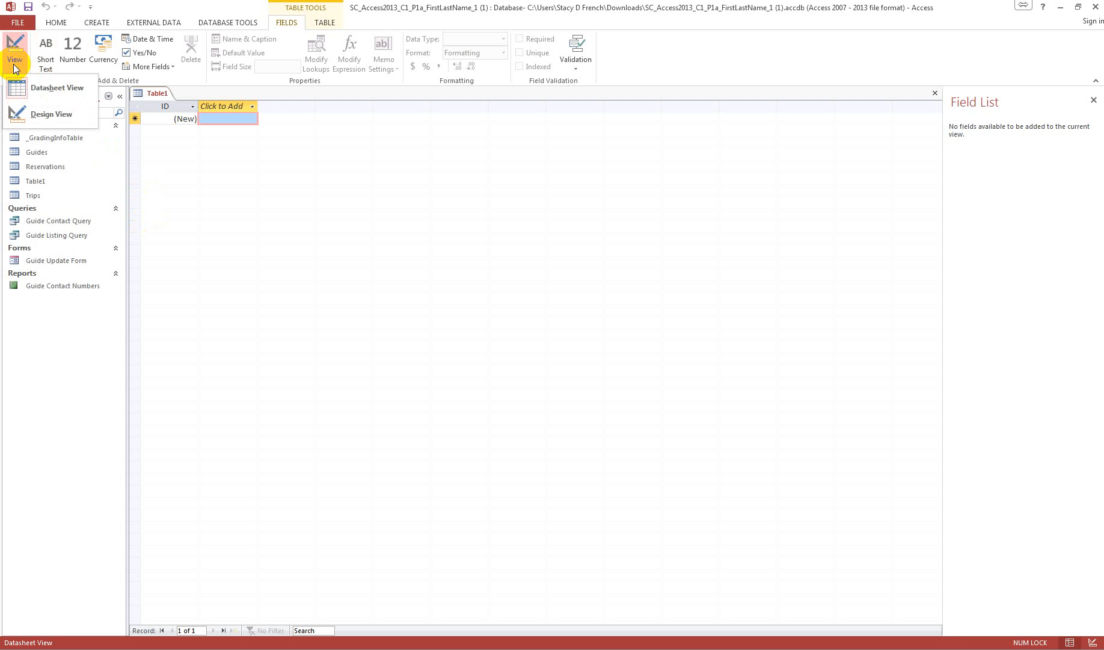
left_click(41, 104)
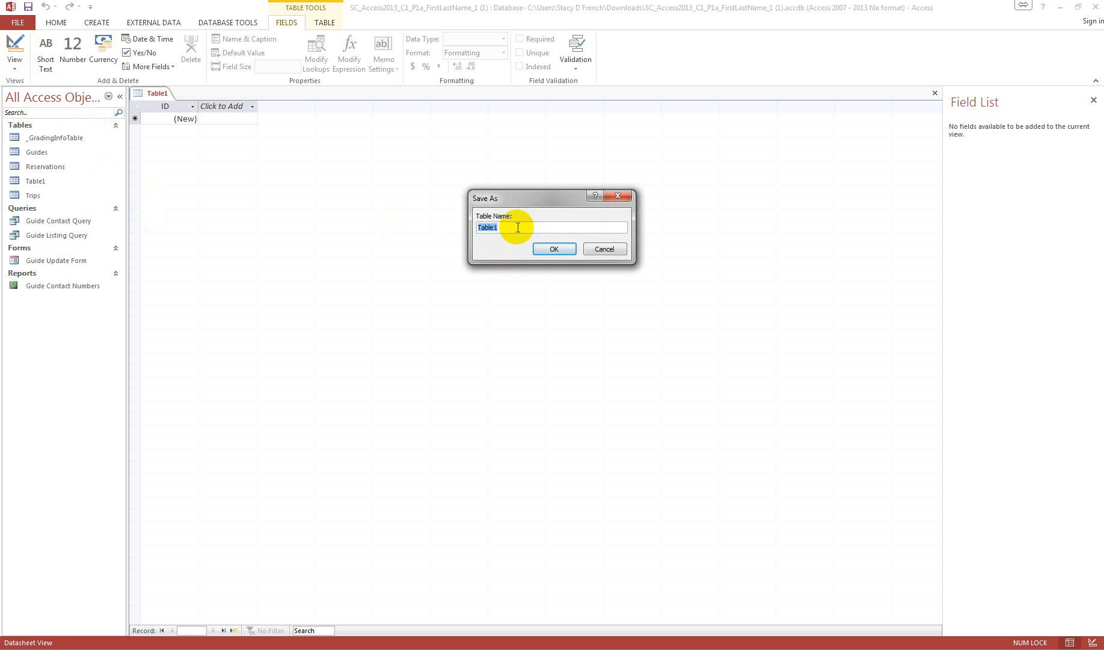
type("States")
left_click(555, 249)
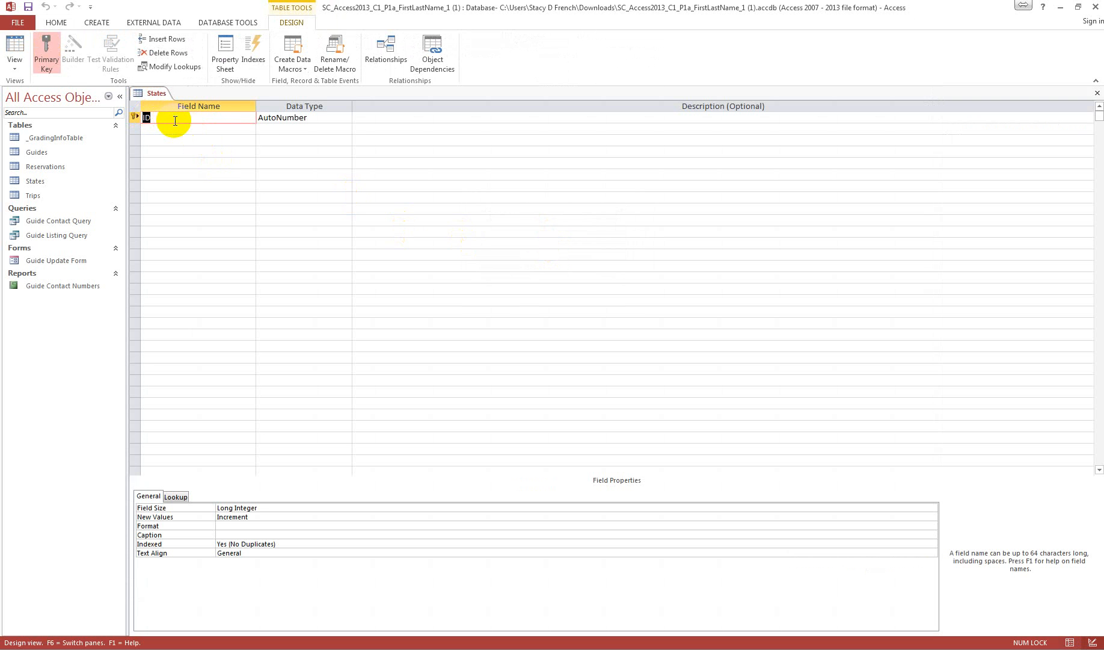
- Rename the primary key field to State and set its data type to Short Text
type("State")
left_click(343, 121)
left_click(347, 119)
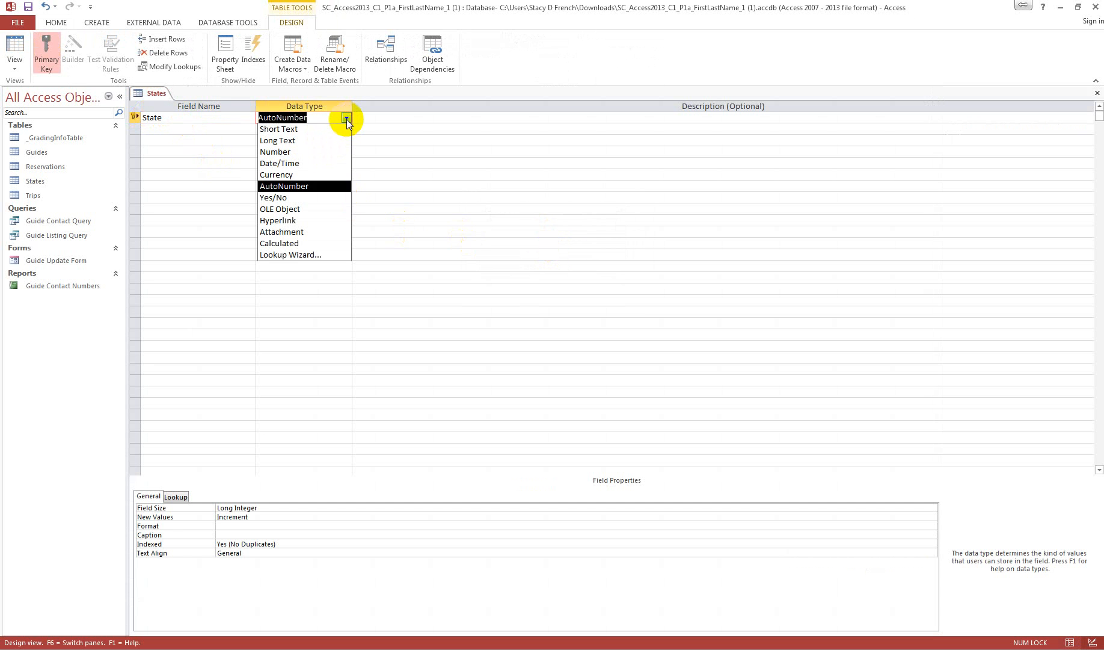
left_click(320, 129)
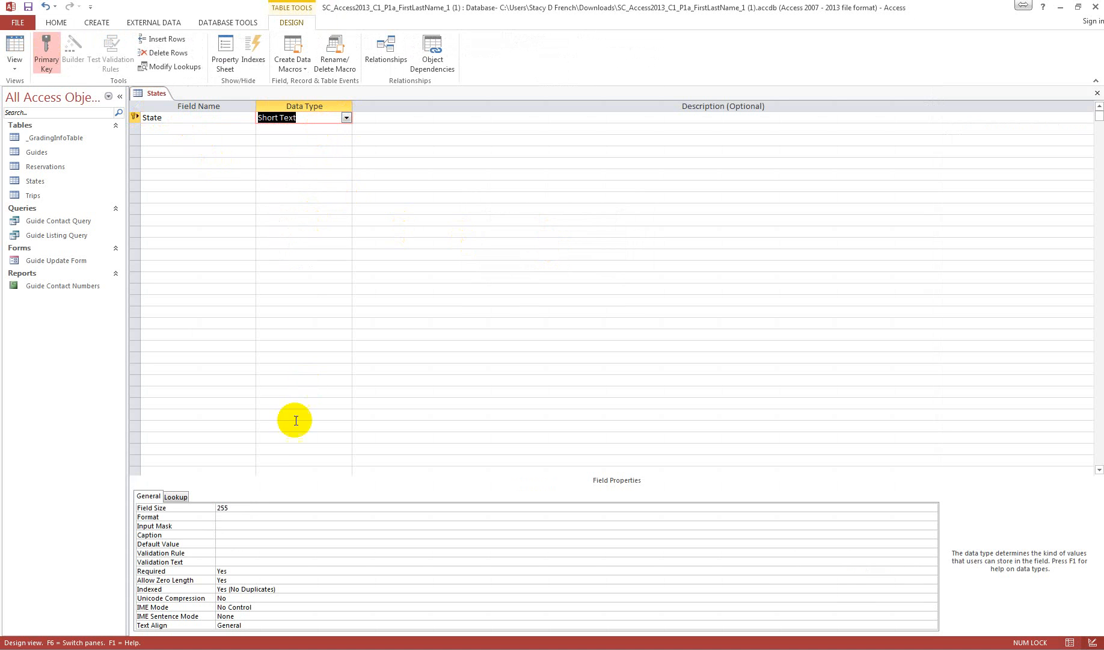
- Set the State field's size to 2 characters
left_click(243, 507)
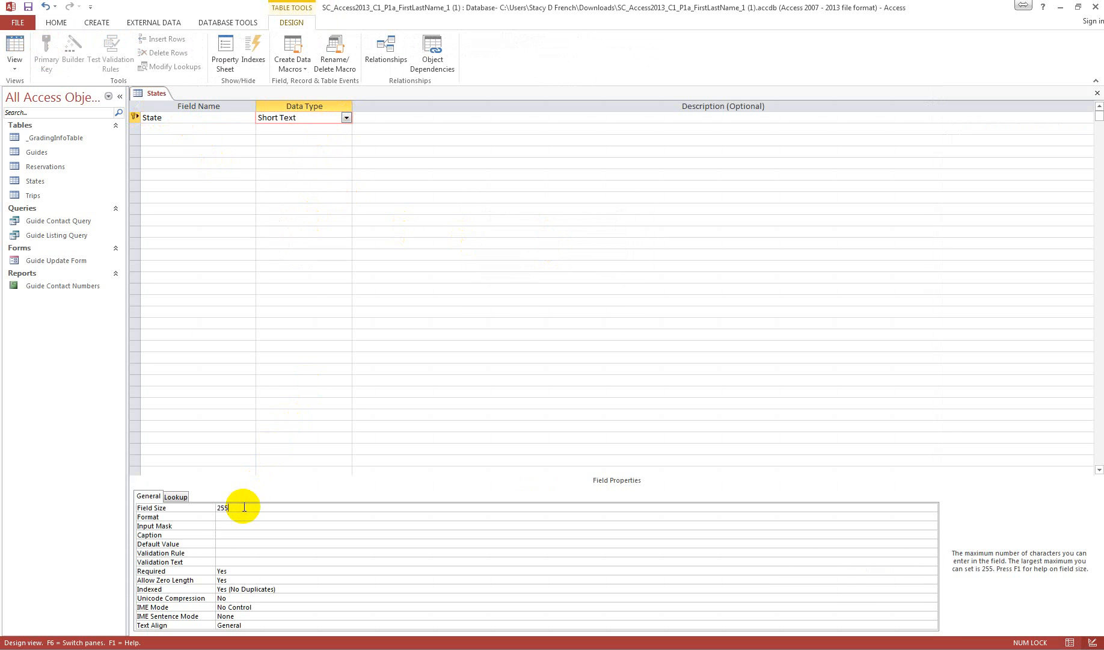
key("BackSpace")
key("BackSpace")
key("BackSpace")
type("2")
key("Tab")
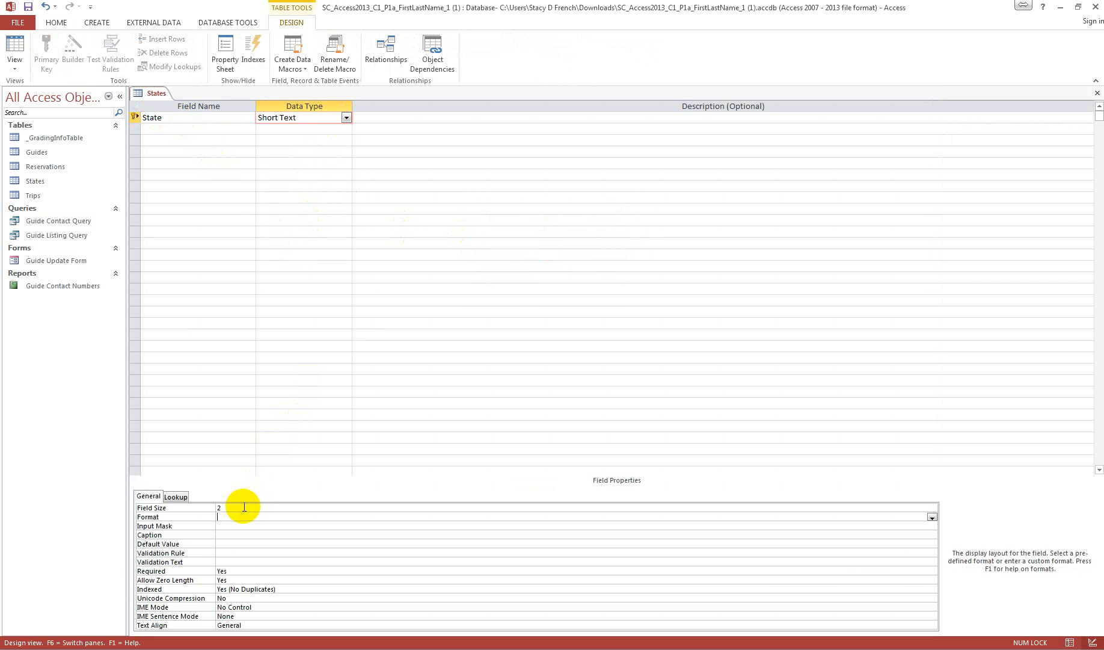
- Add a Short Text field named StateName below State, then close the States table, saving its design
left_click(168, 130)
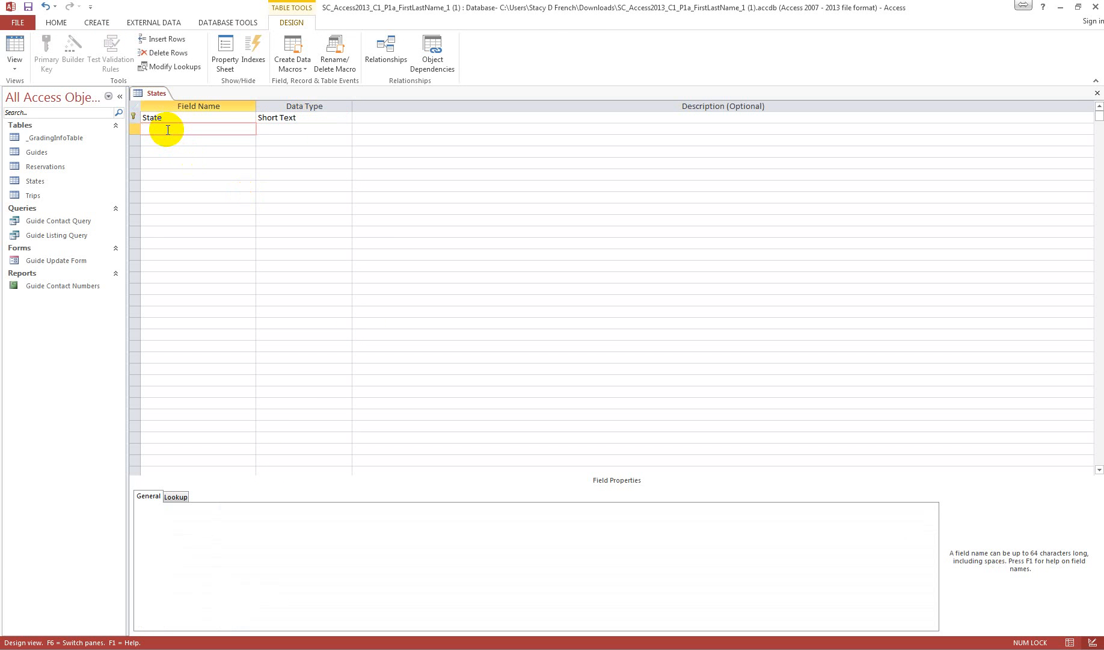
type("StateName")
key("Tab")
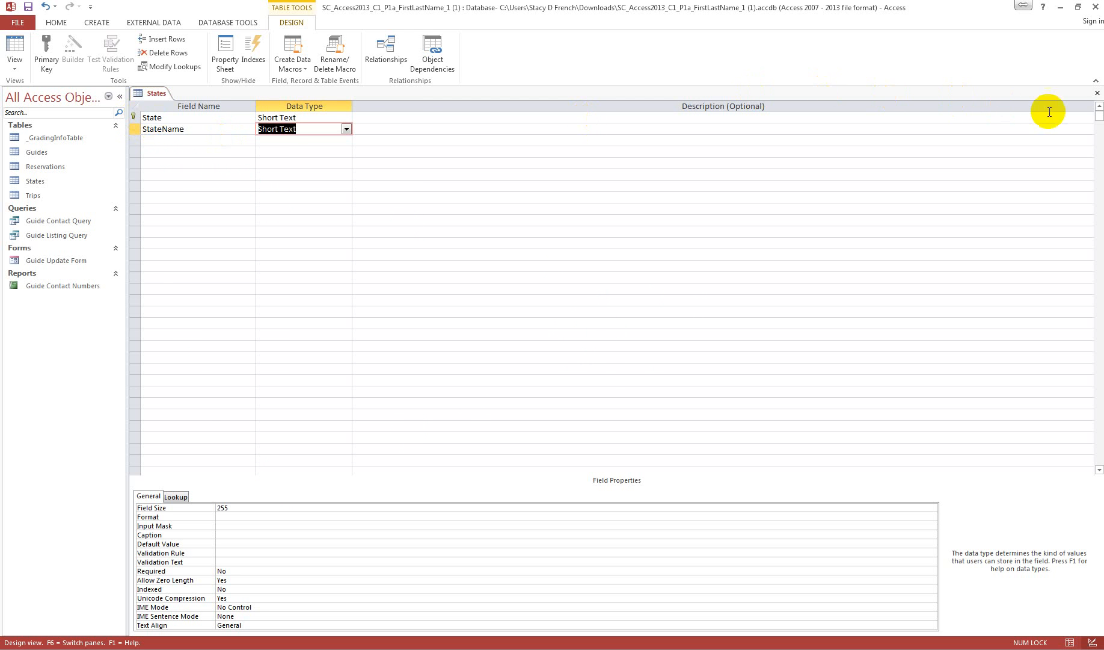
left_click(1098, 94)
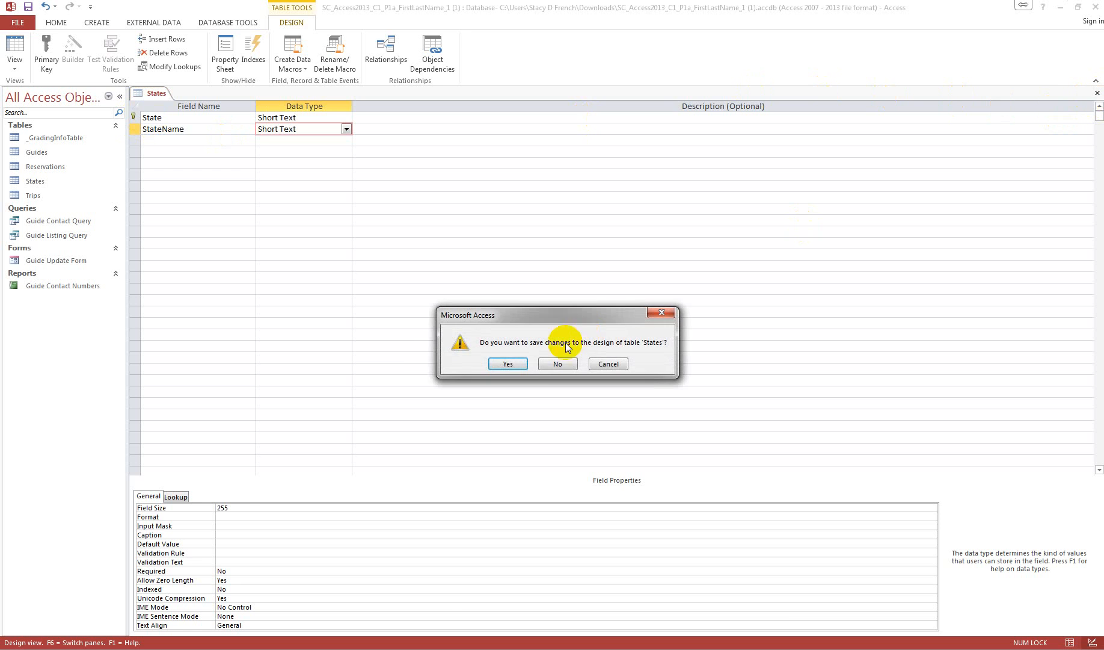
left_click(508, 364)
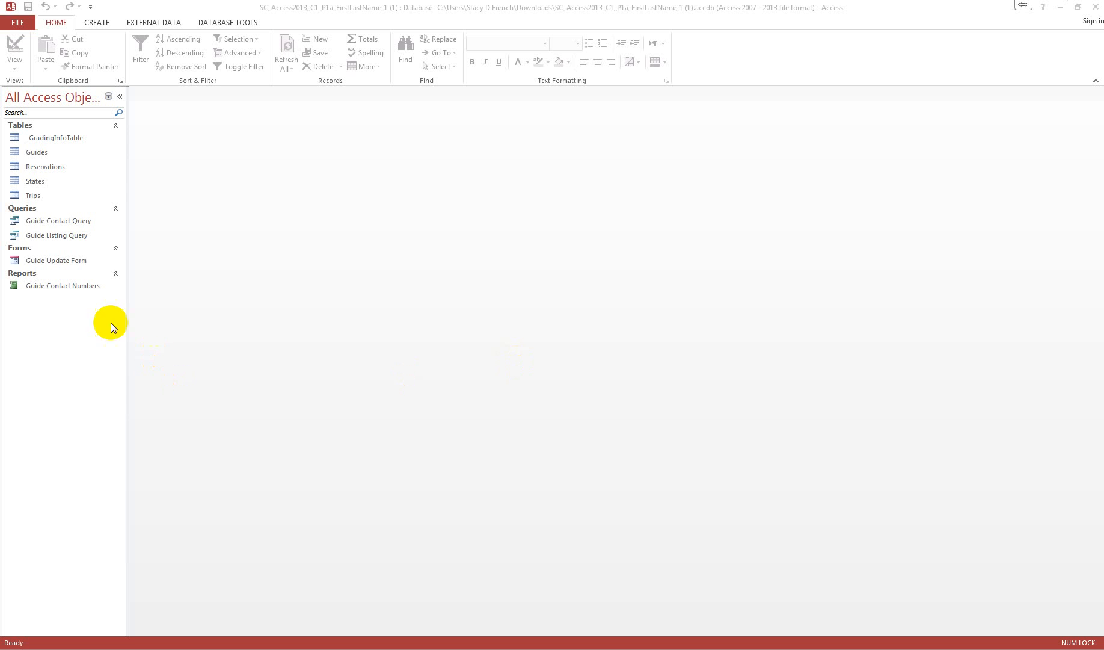
- Open the States table and enter its first record with State MA and StateName Massachusetts
double_click(36, 181)
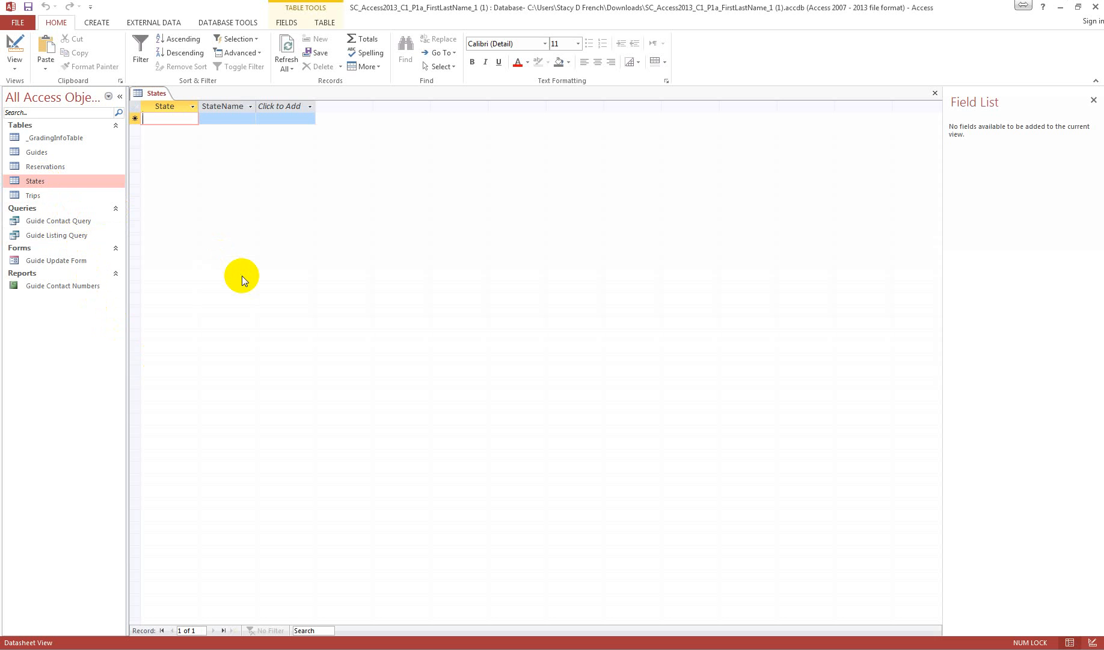
type("Ma")
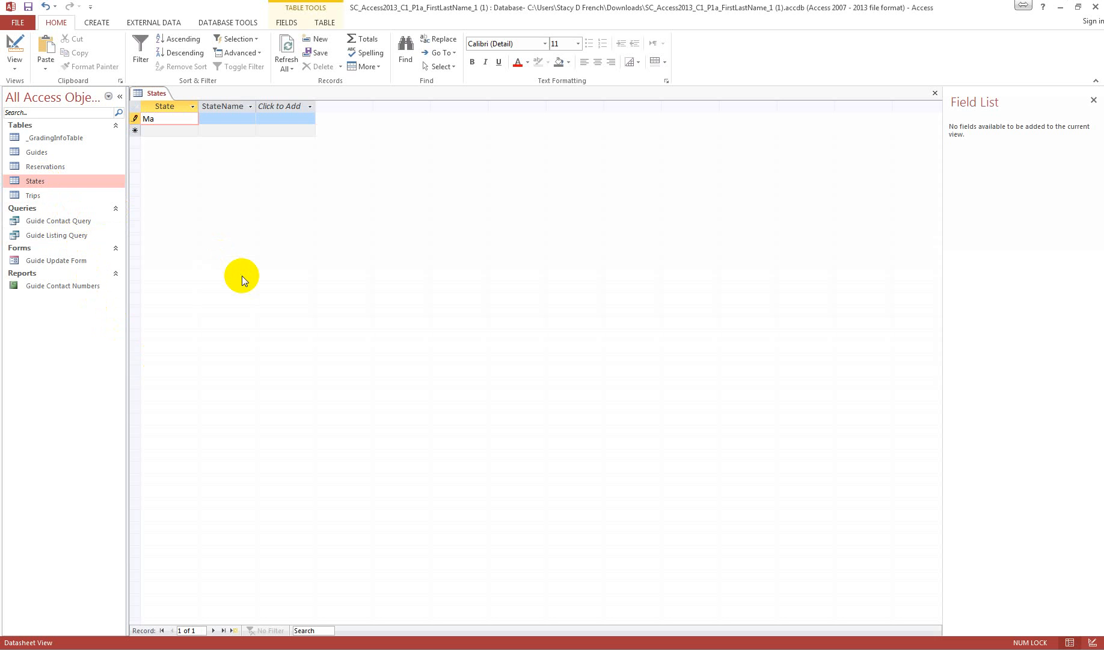
key("Tab")
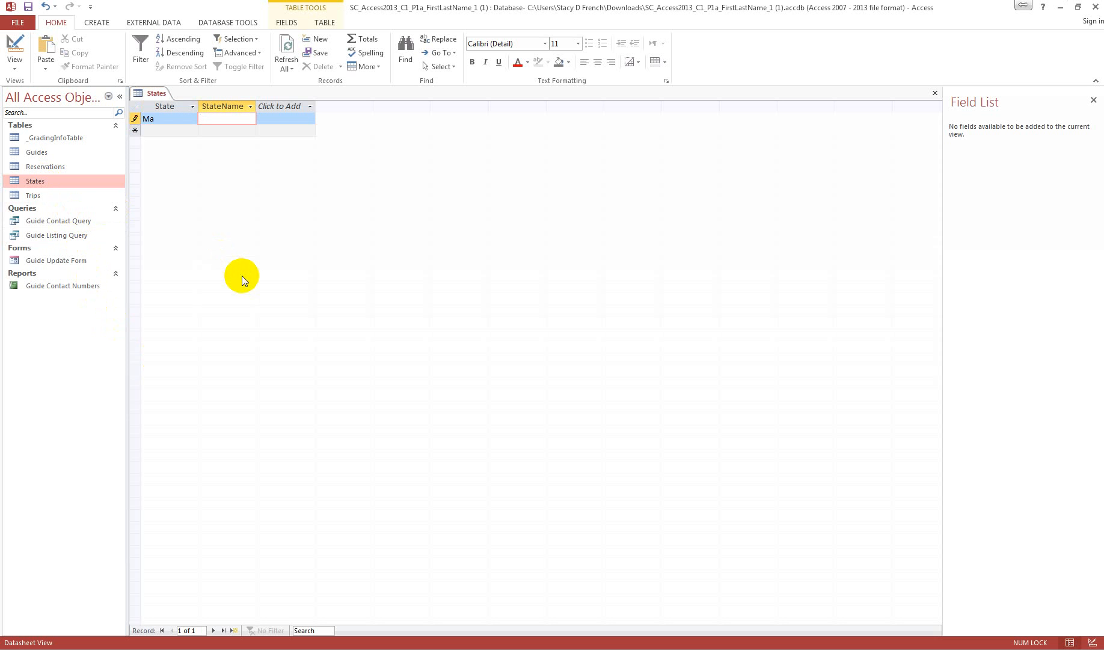
type("Massachusetts")
key("Tab")
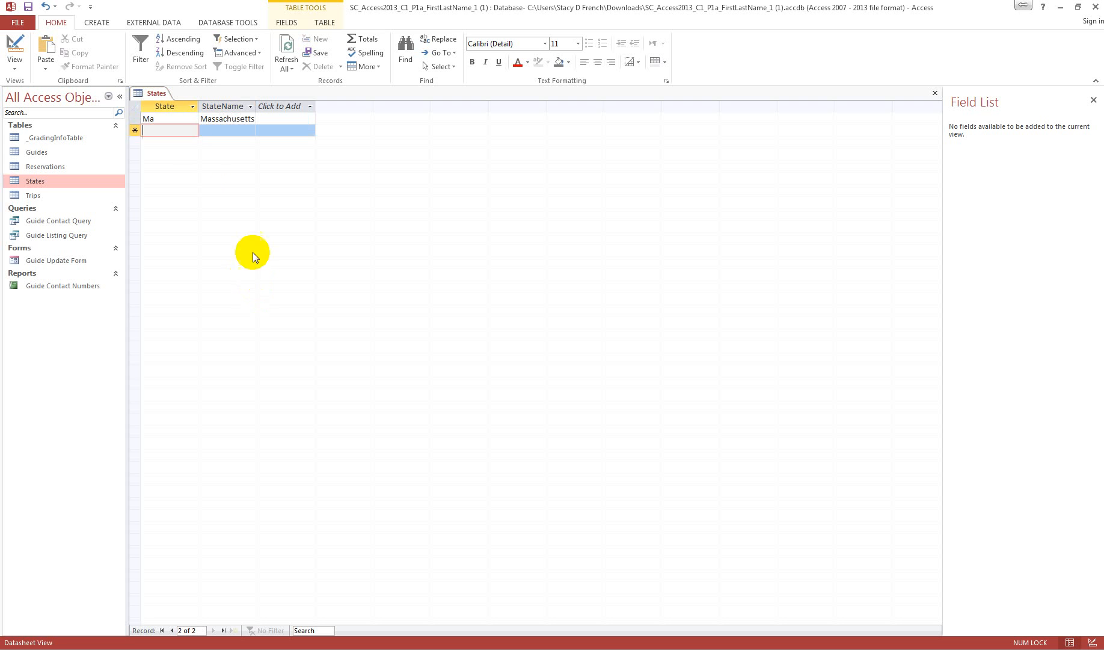
left_click_drag(150, 118, 158, 119)
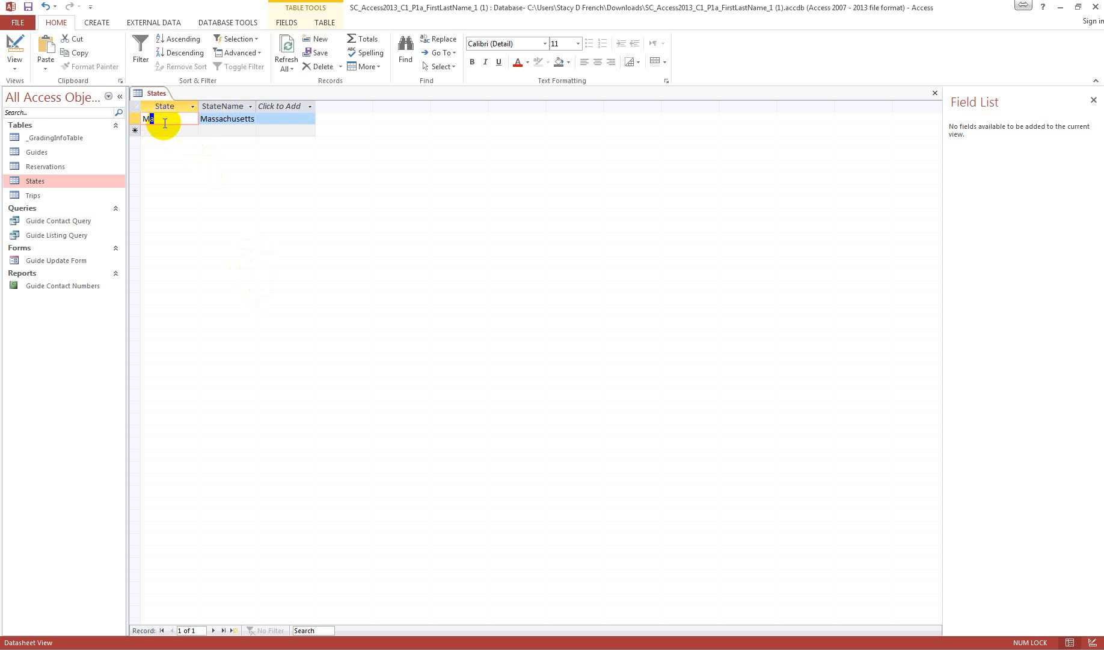
type("A")
- Add a second States record with State ME and StateName Maine
left_click(158, 131)
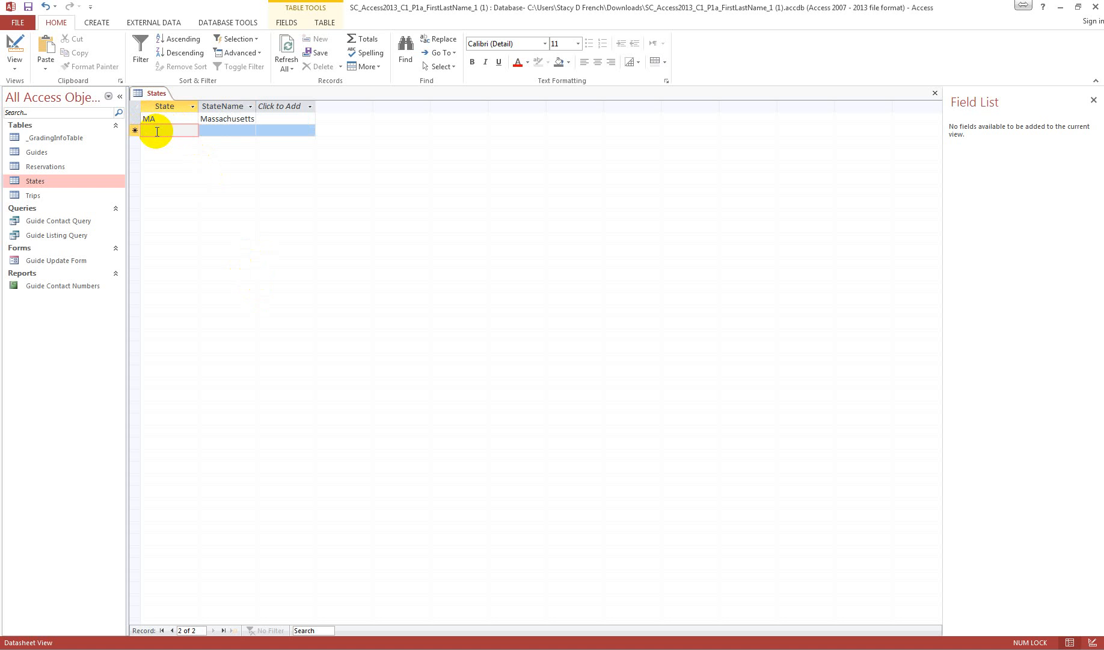
type("ME")
key("Tab")
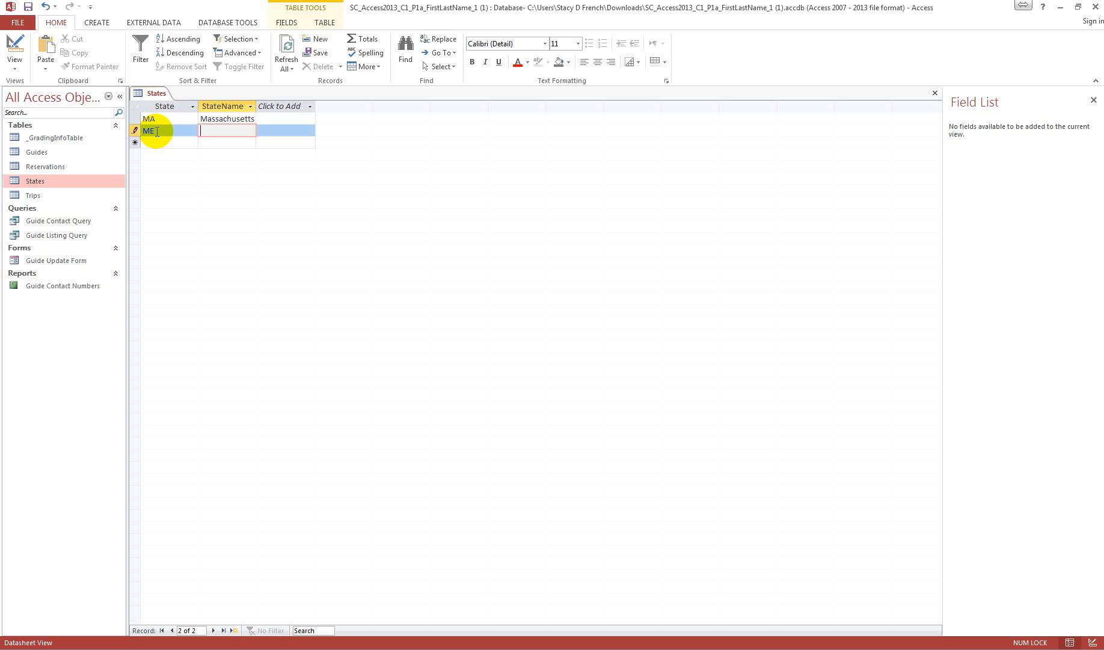
type("Maine")
key("Tab")
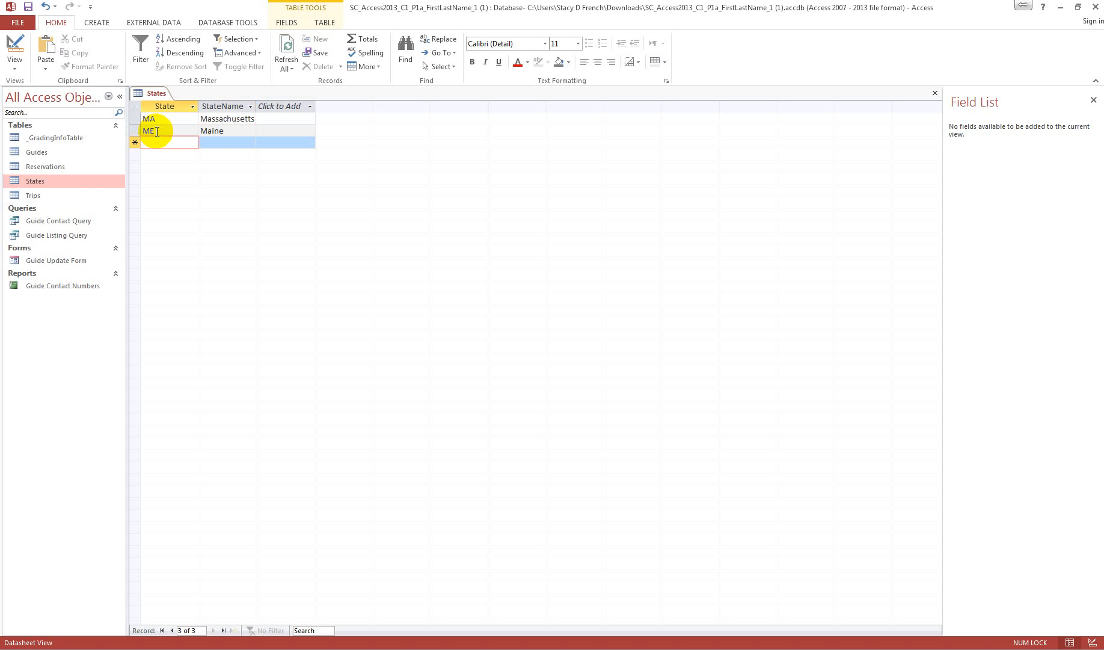
- Add a third States record with State NH and StateName New Hampshire
type("NH")
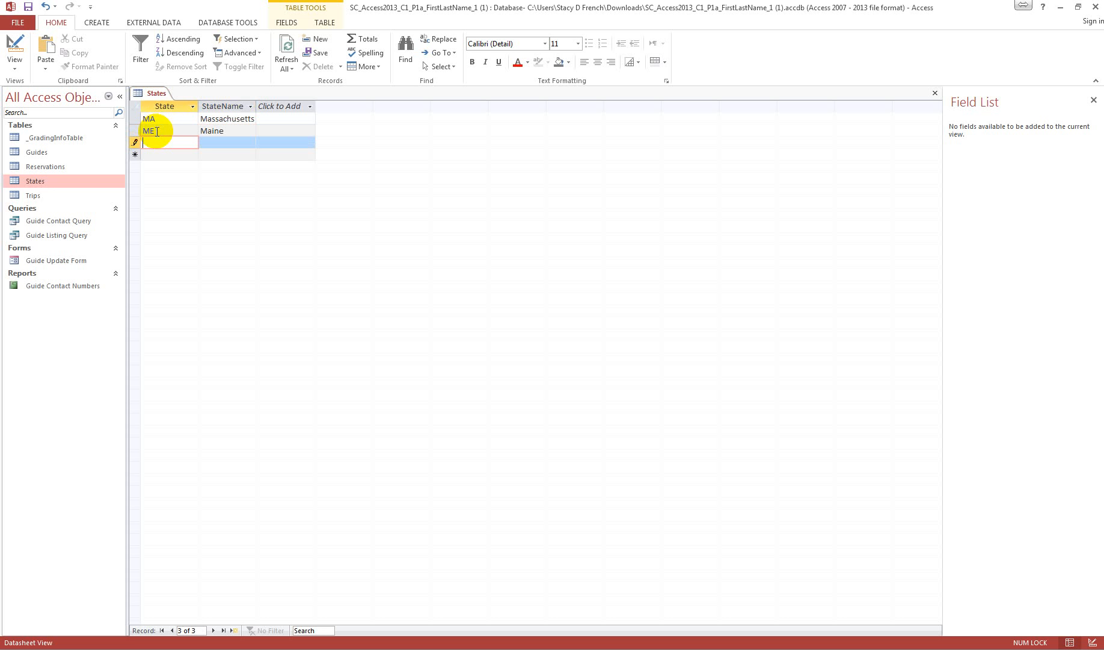
key("Tab")
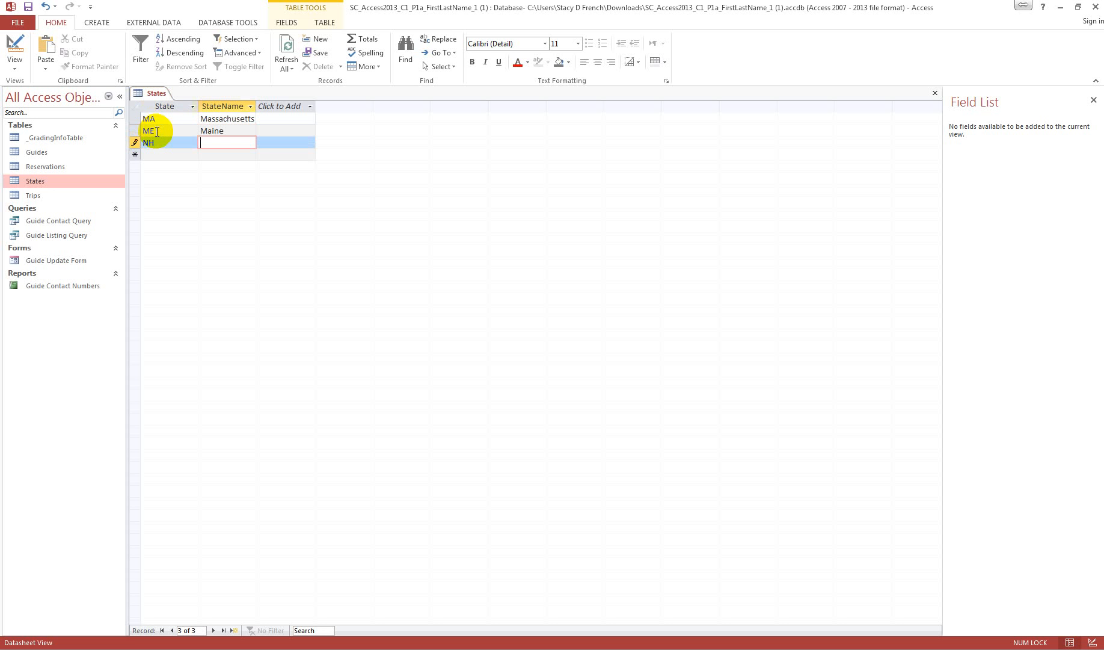
type("New Hampshire")
key("Tab")
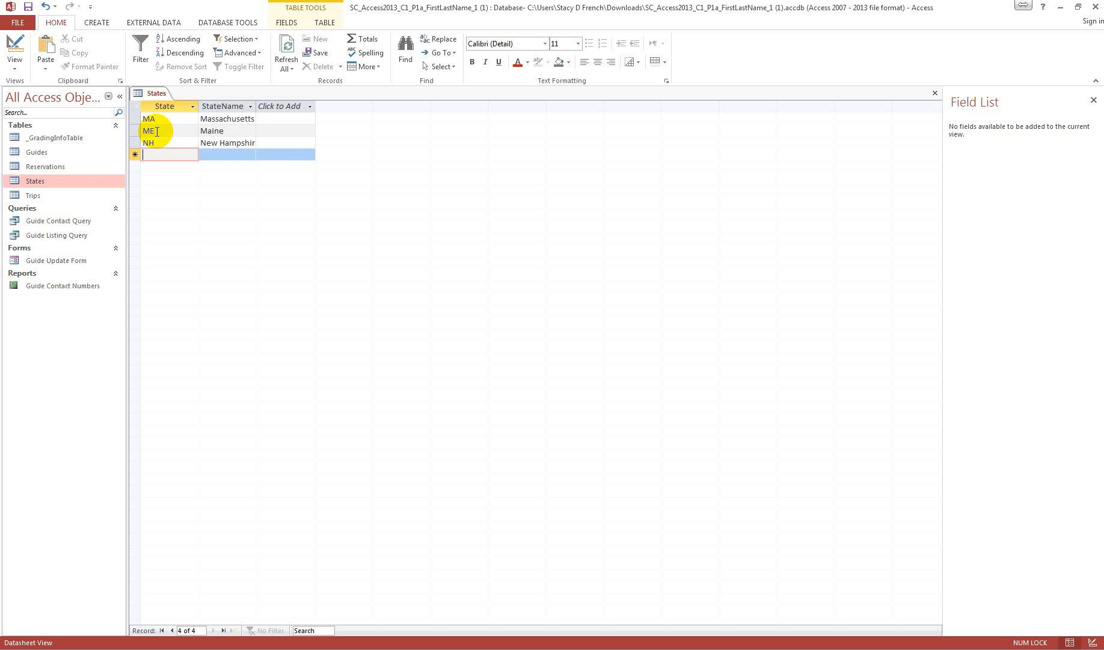
- Add a fourth States record with State VT and StateName Vermont
type("VT")
key("Tab")
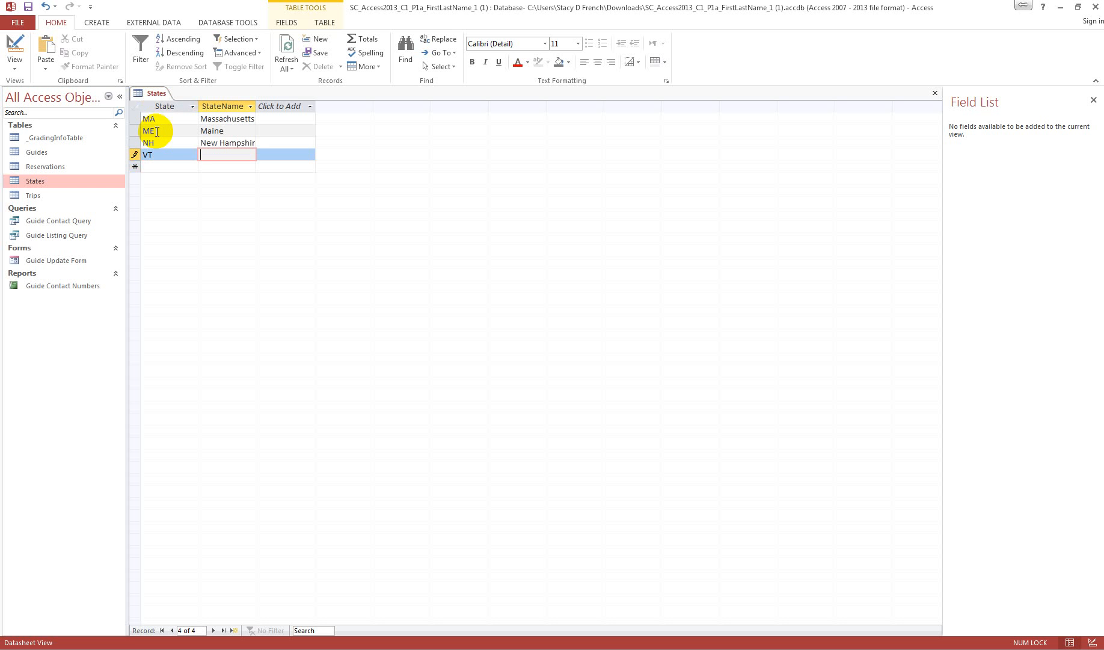
type("Vermont")
key("Tab")
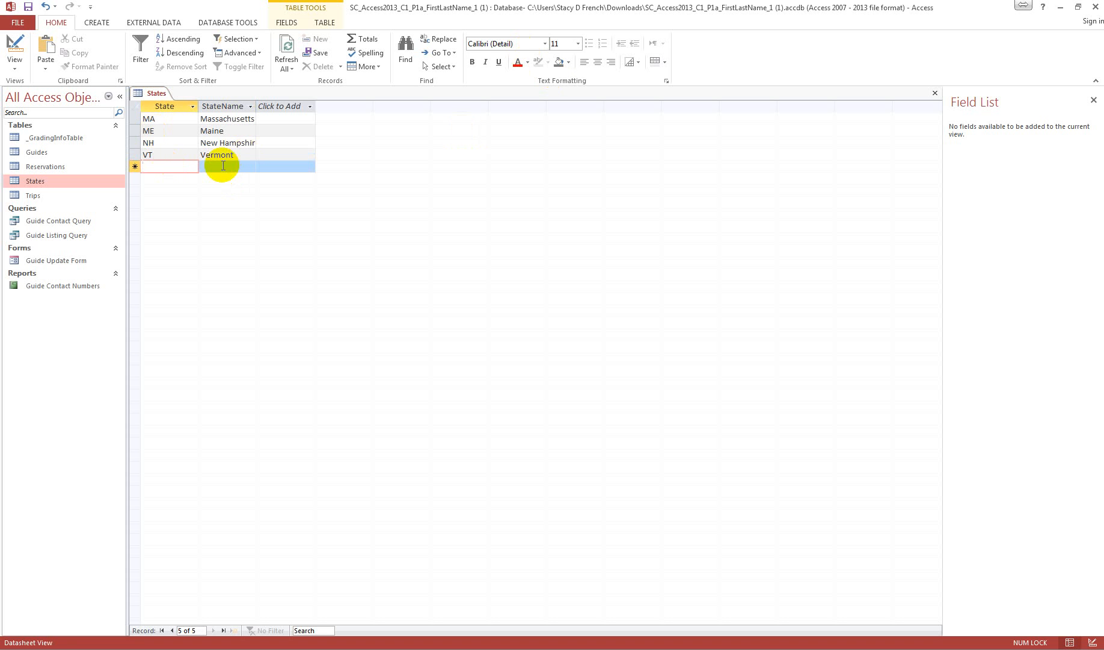
- Fit the StateName column's width to its contents and close the States table, saving the layout
double_click(257, 103)
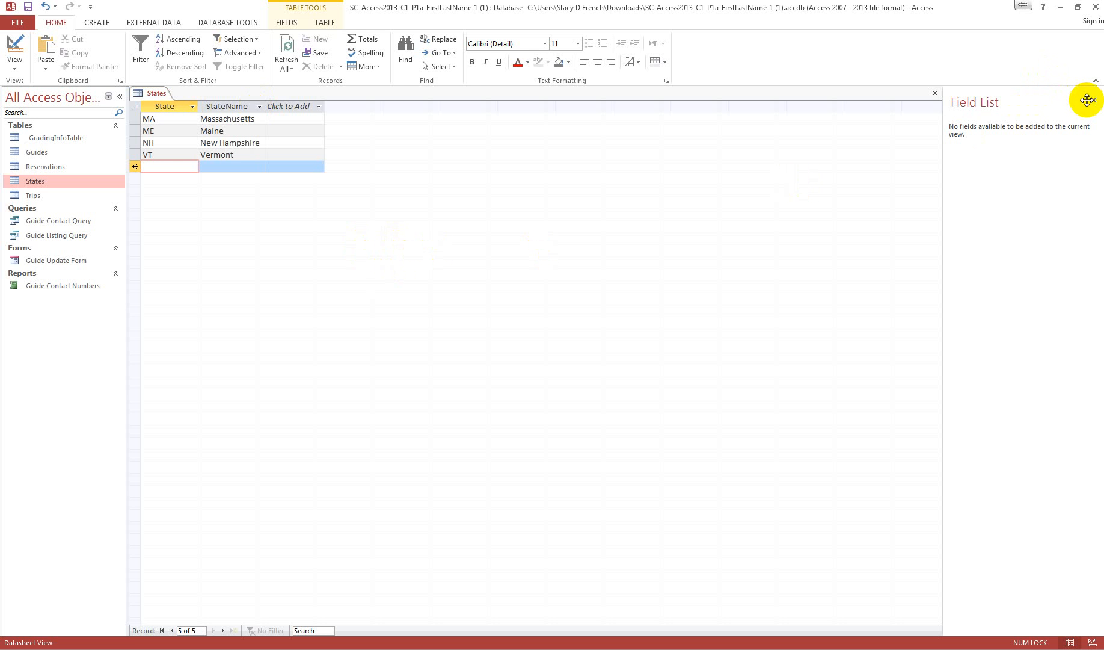
left_click(935, 93)
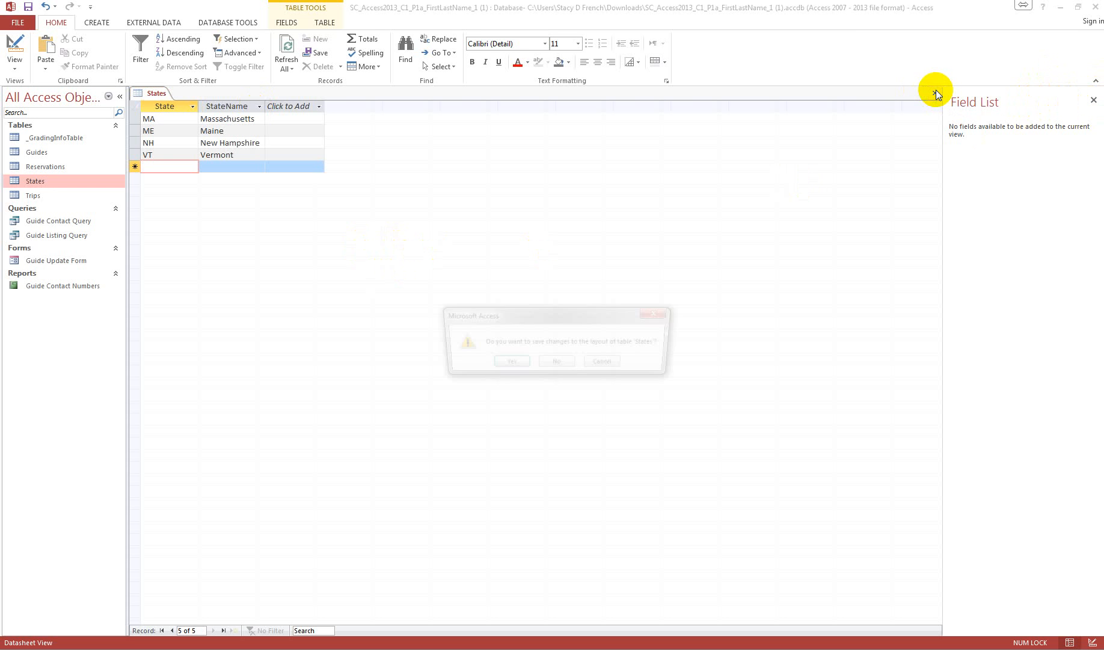
left_click(513, 363)
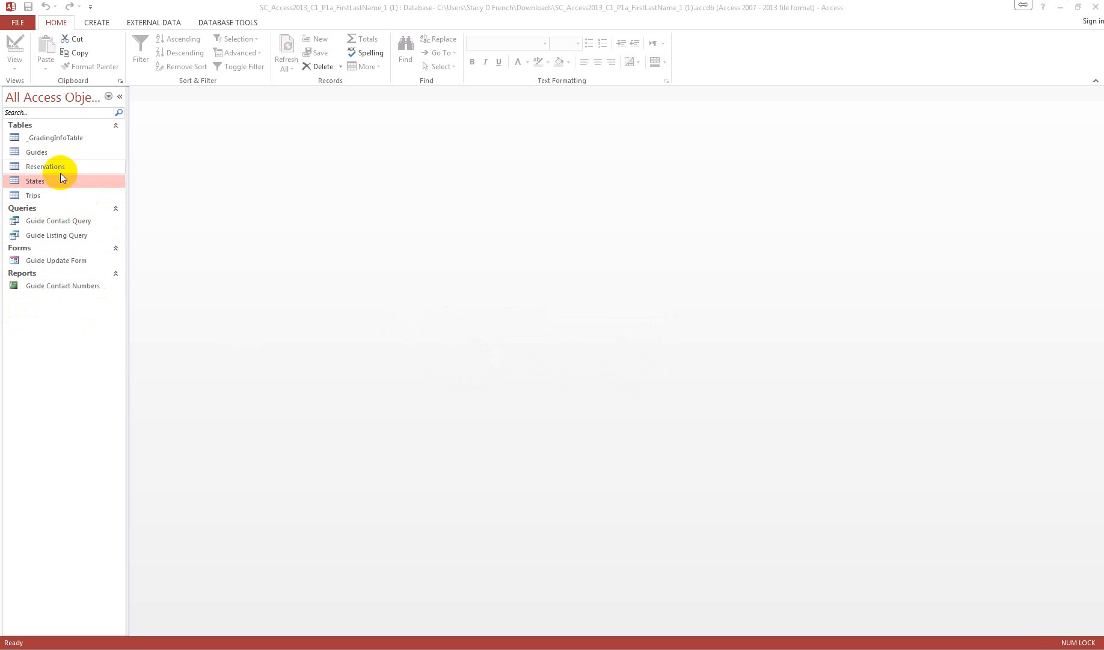
- Add a Number field named YearsExperience after PostalCode in the Guides table, then close the table
left_click(40, 151)
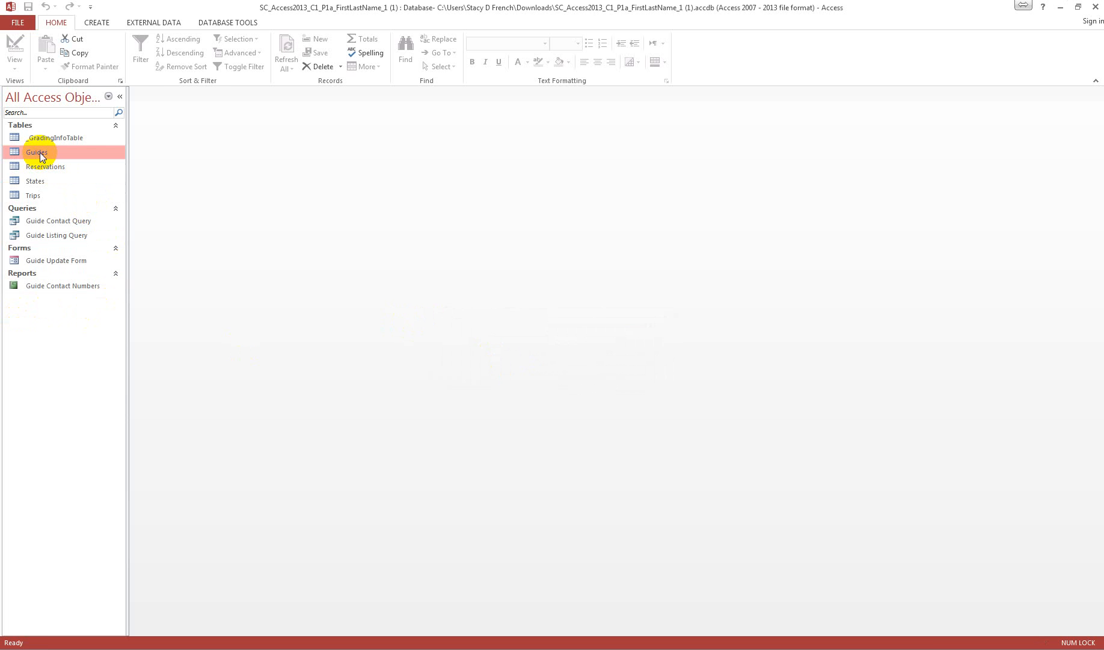
double_click(39, 152)
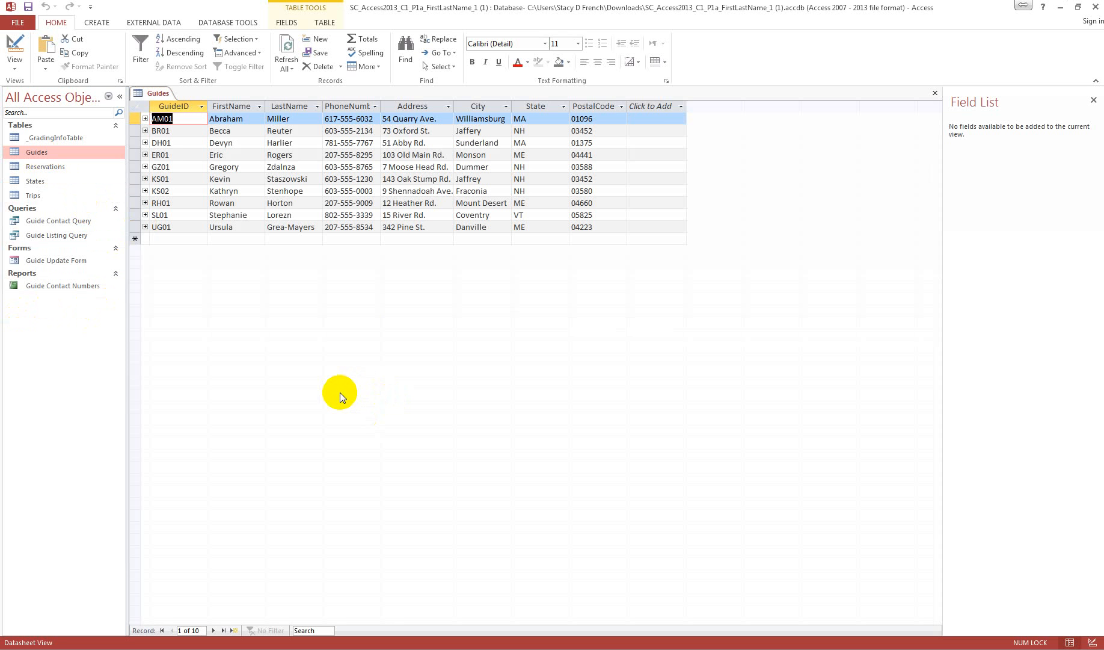
left_click(681, 105)
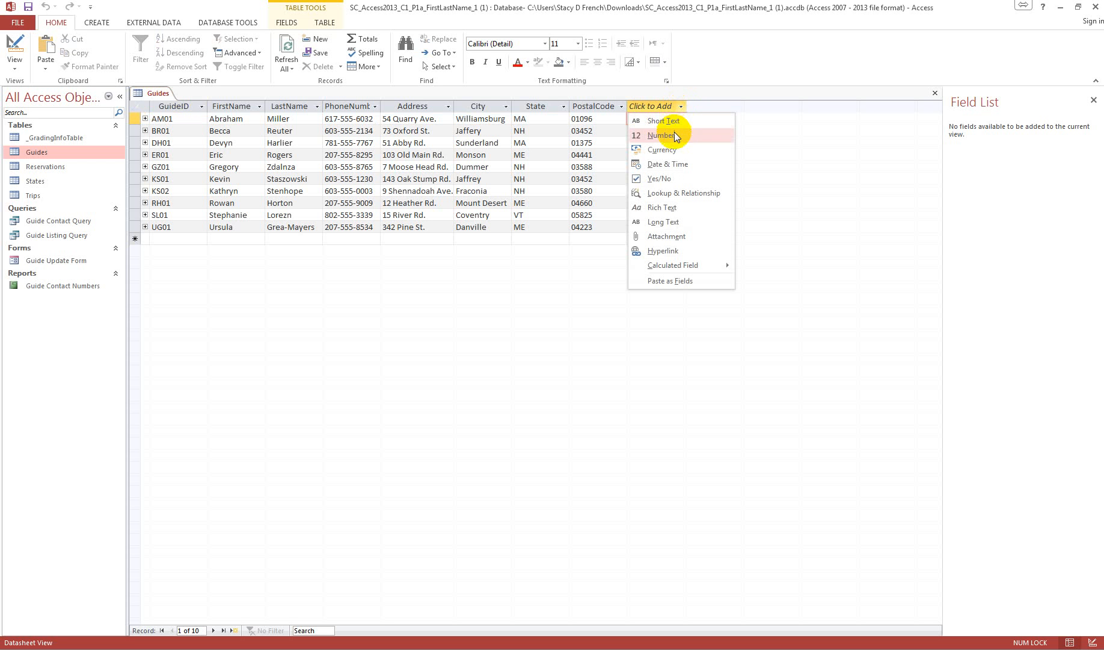
left_click(674, 133)
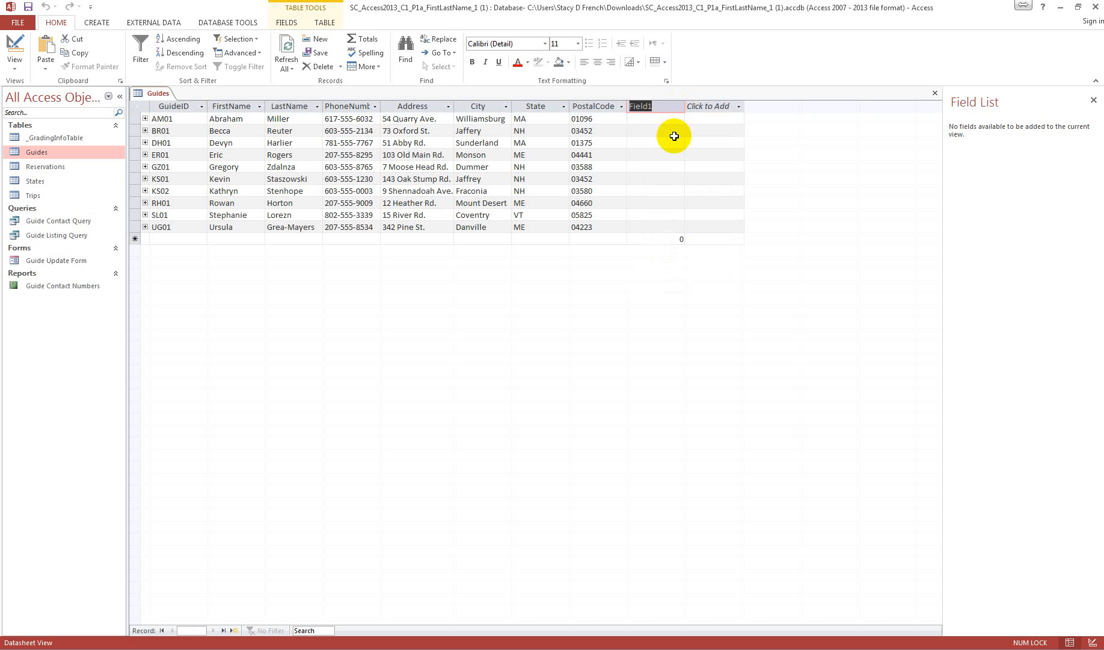
type("YearsExper")
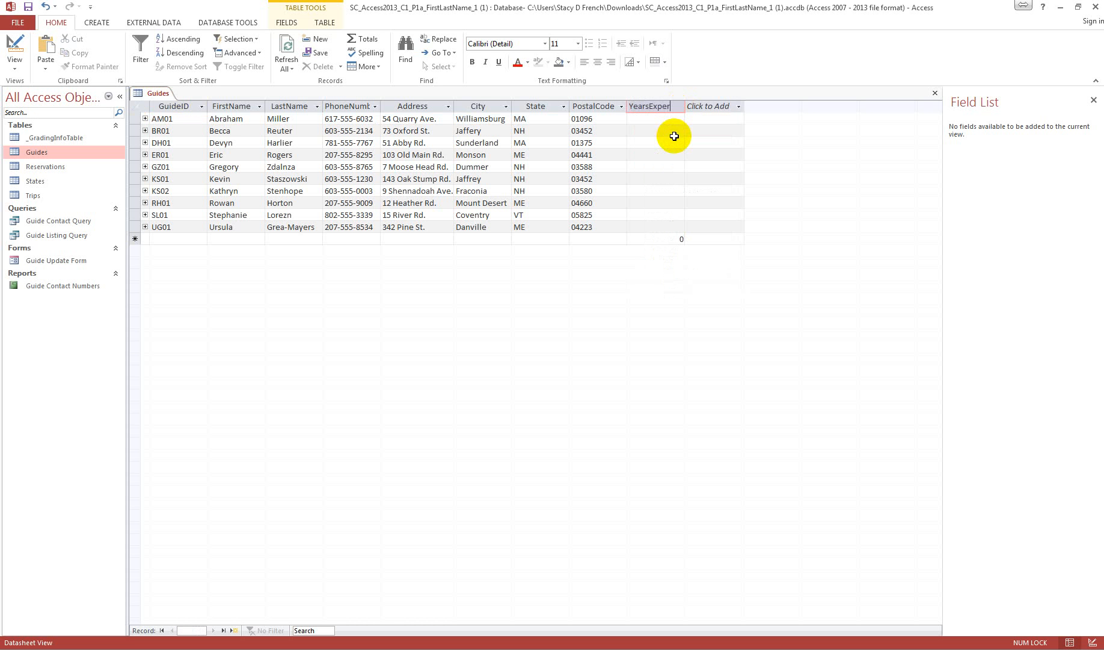
type("ience")
key("Return")
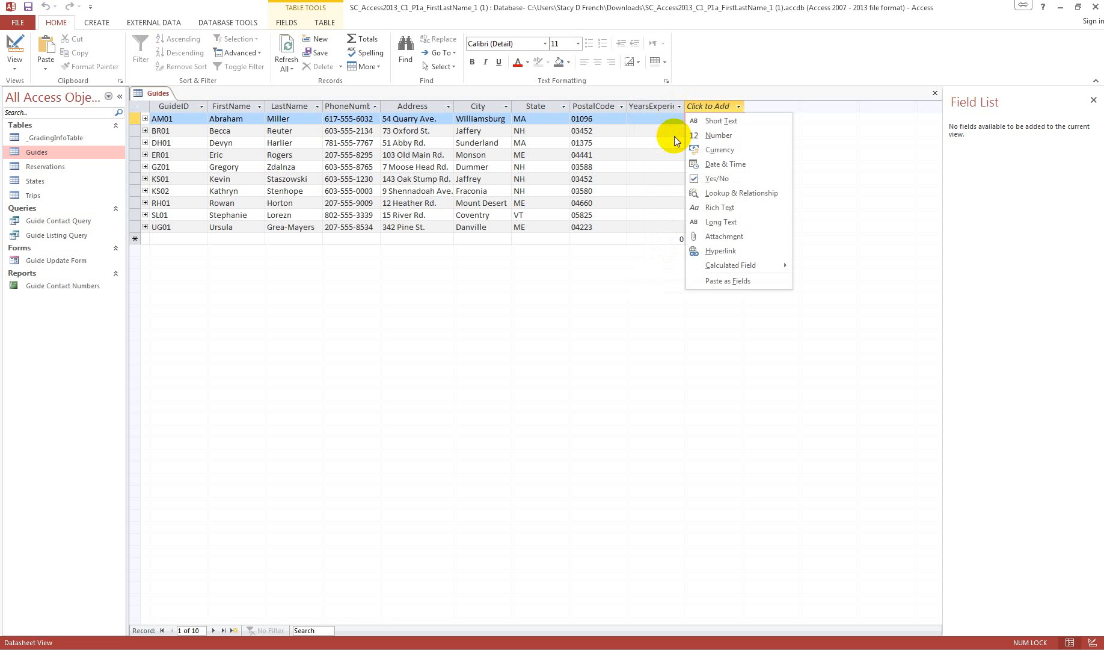
left_click(852, 309)
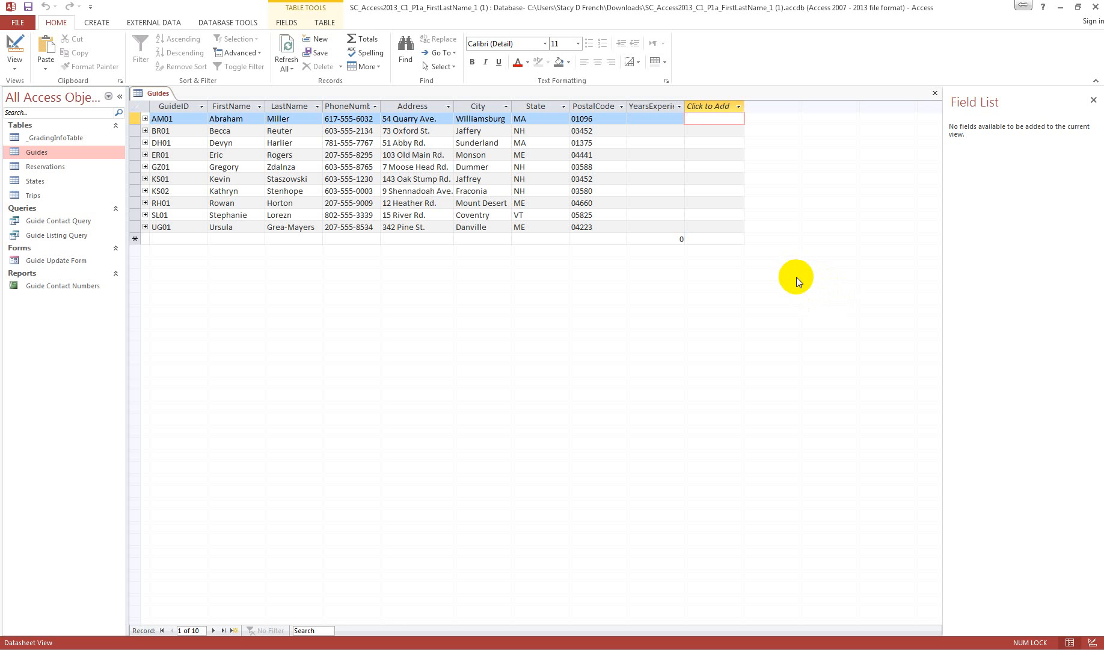
left_click(935, 93)
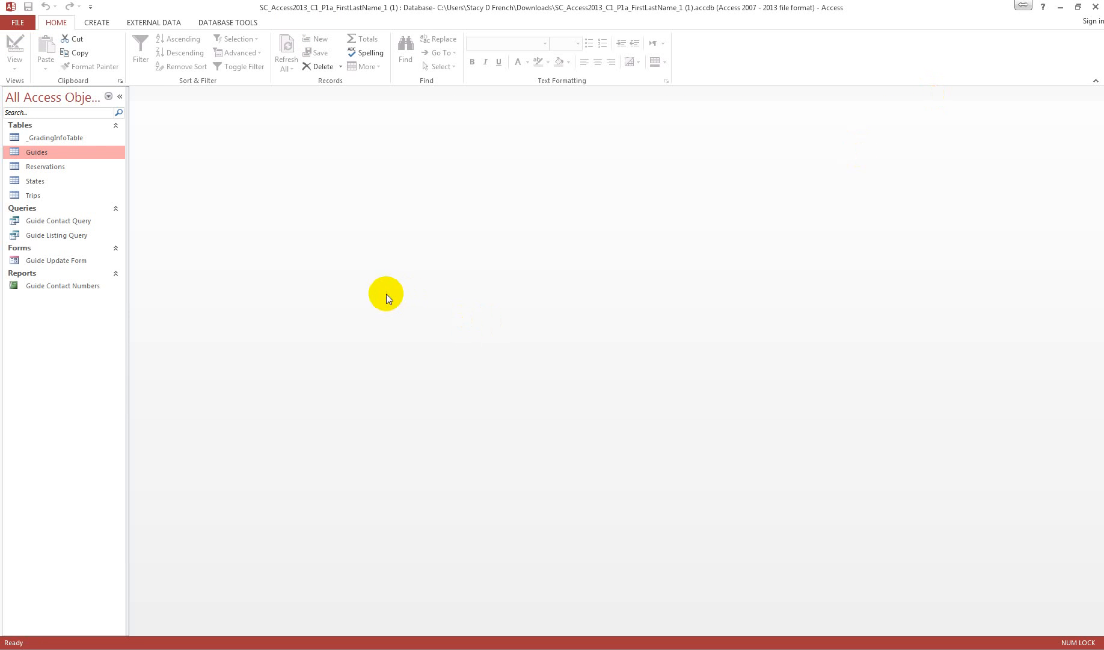
- Open the Guides table to check the new YearsExperience field, and close the table
double_click(40, 151)
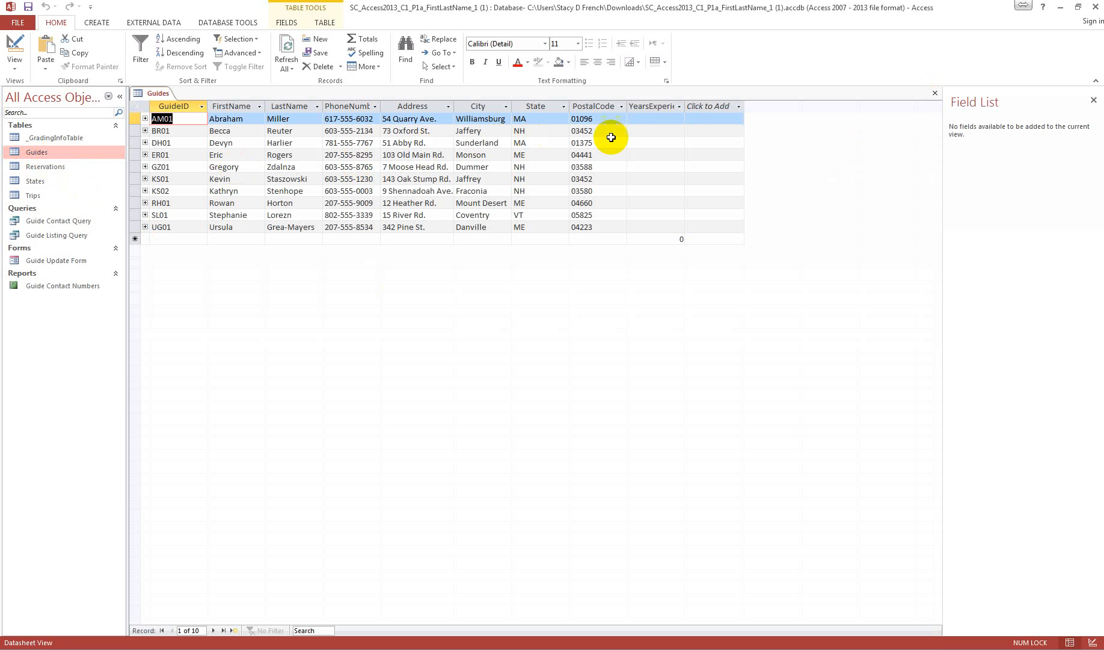
left_click(936, 93)
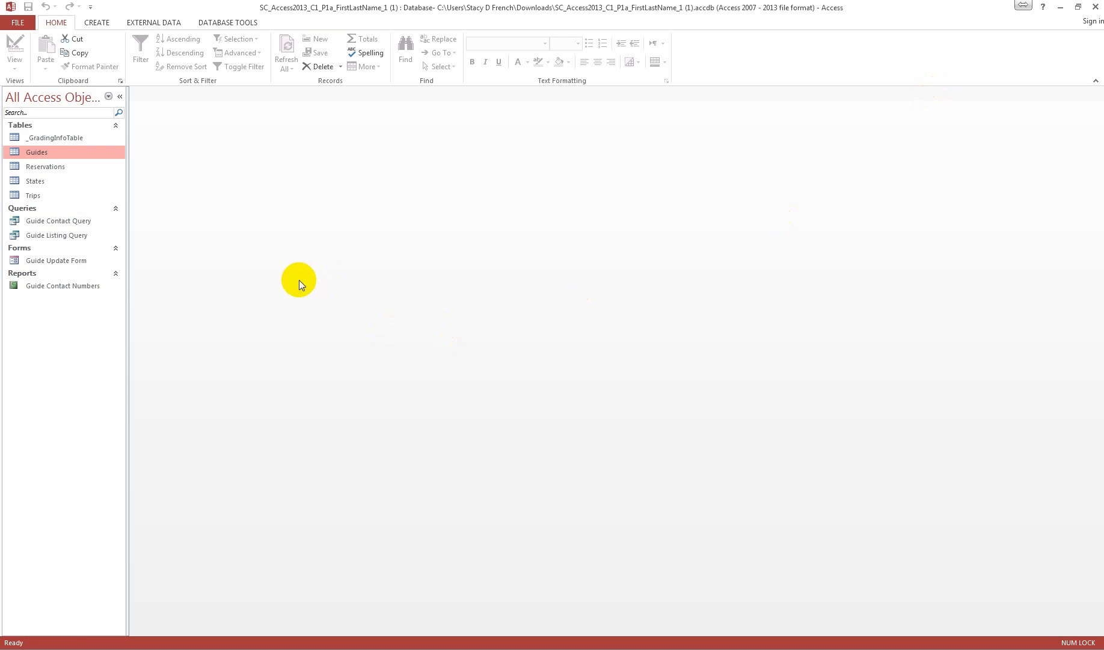
- Open the Trips table's design and change the Distance field's data type to Number
left_click(40, 196)
right_click(39, 196)
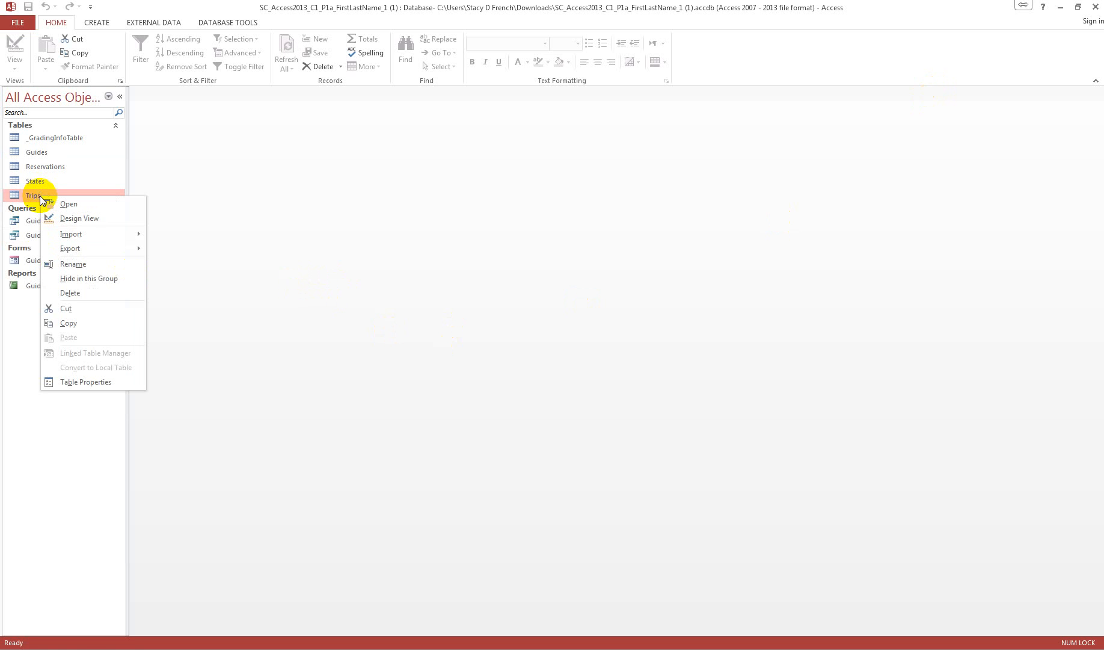
left_click(86, 221)
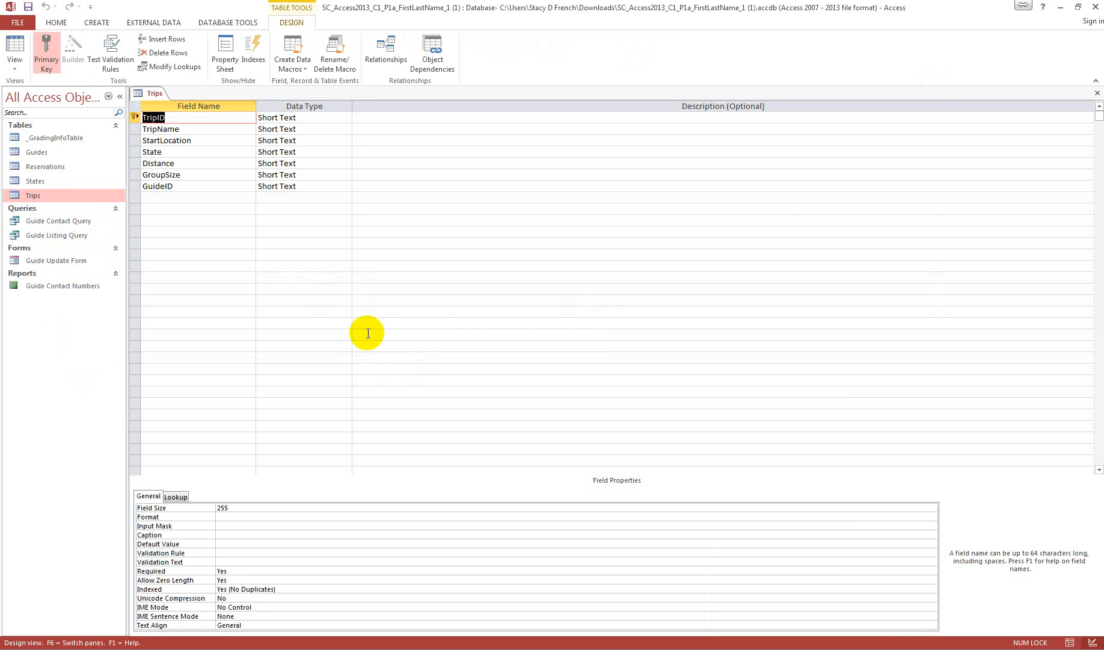
left_click(184, 166)
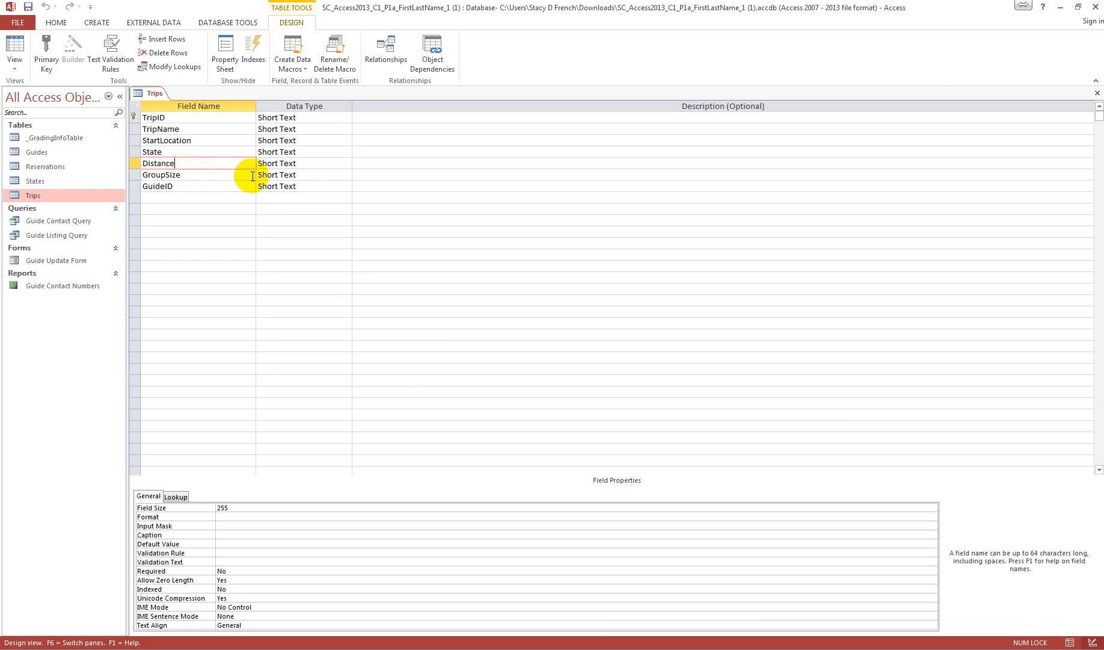
left_click(347, 163)
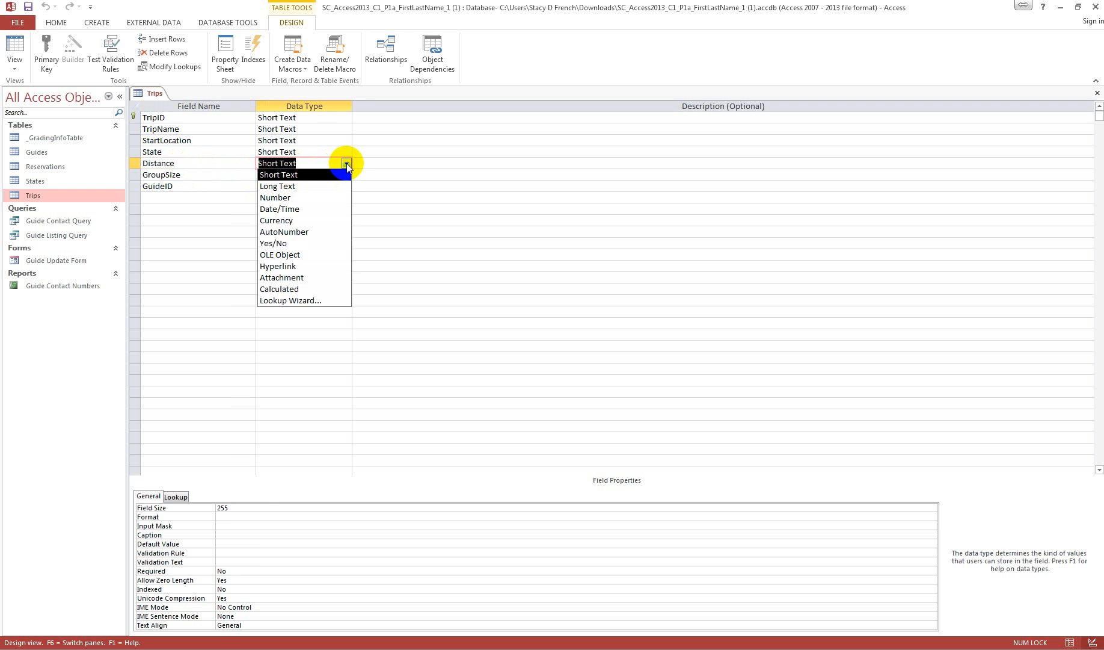
left_click(331, 198)
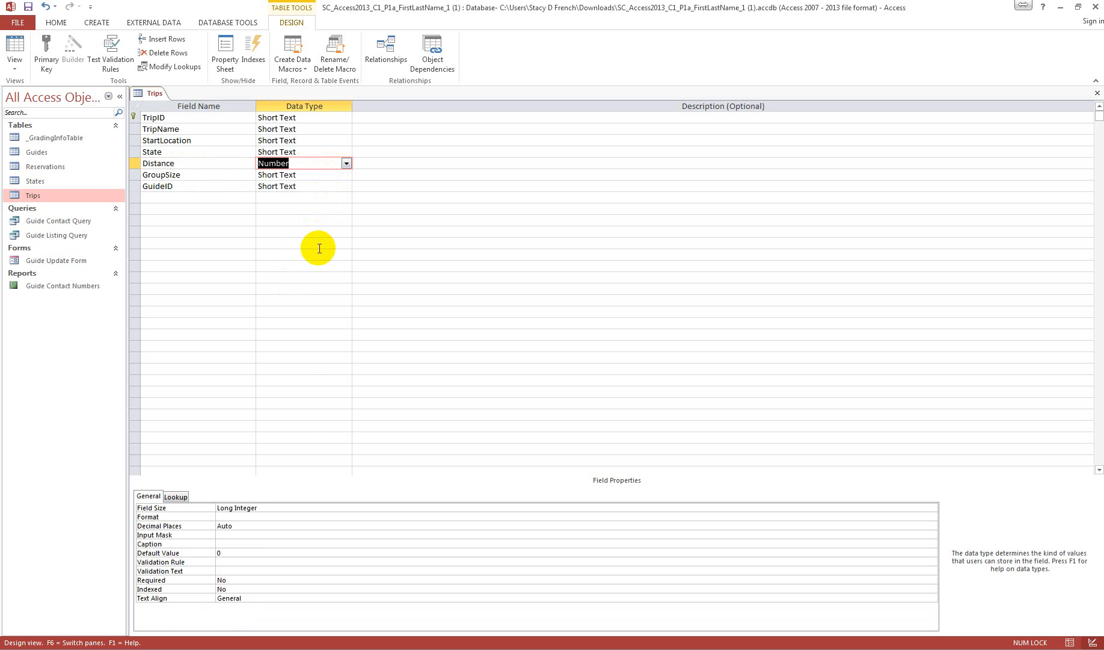
- Set the Distance field's caption to Distance (Miles)
left_click(253, 543)
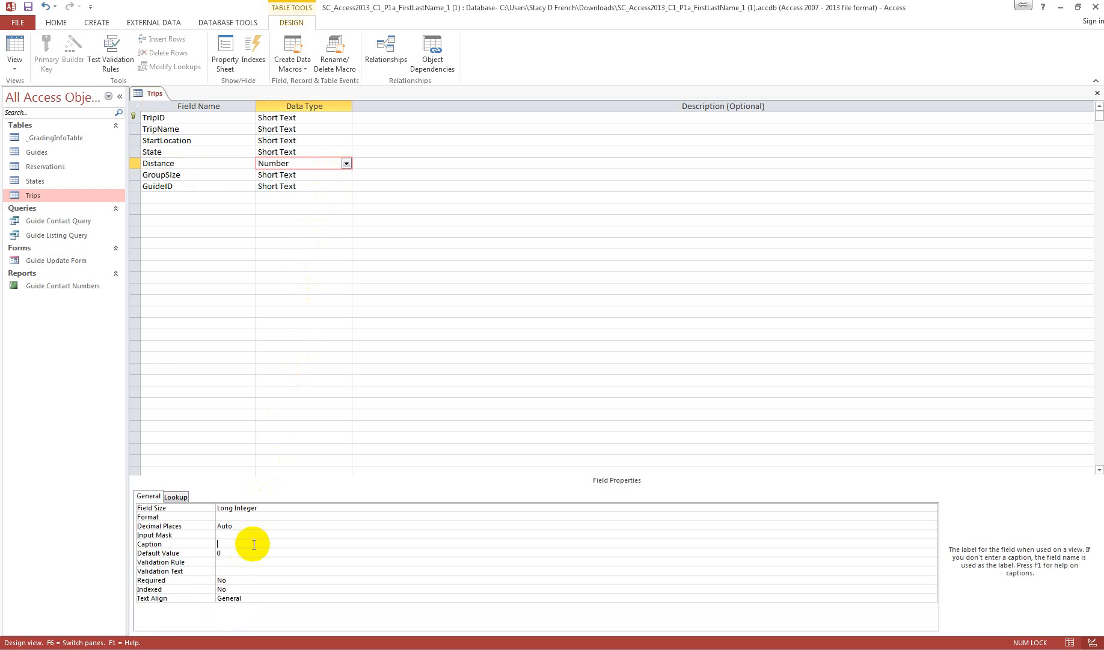
type("Distance (Miles")
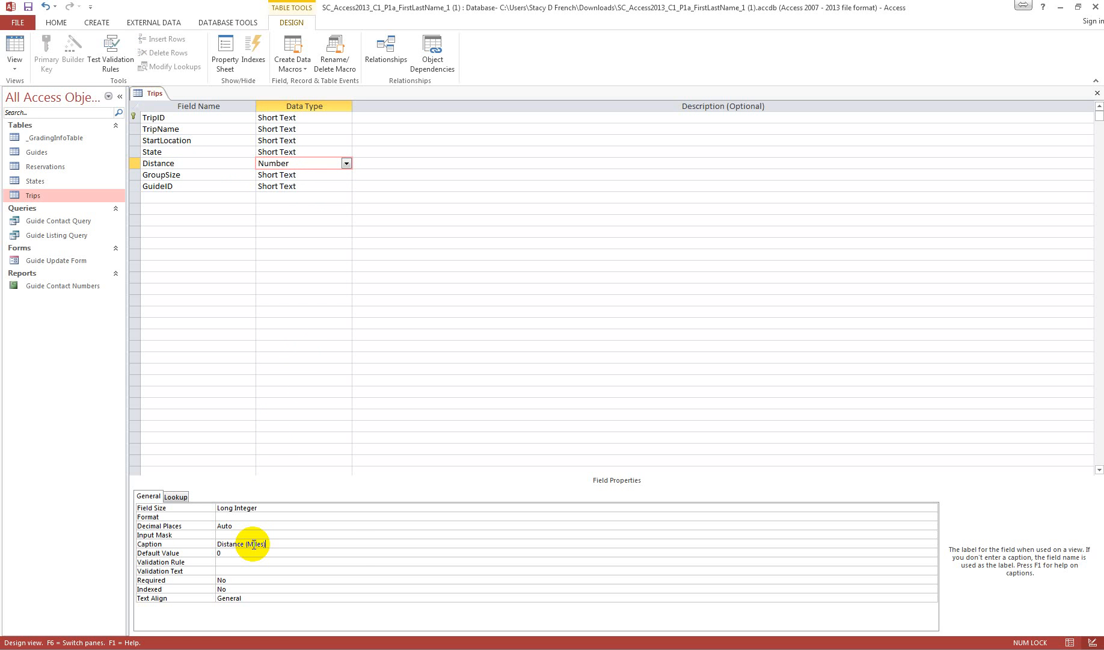
left_click(353, 553)
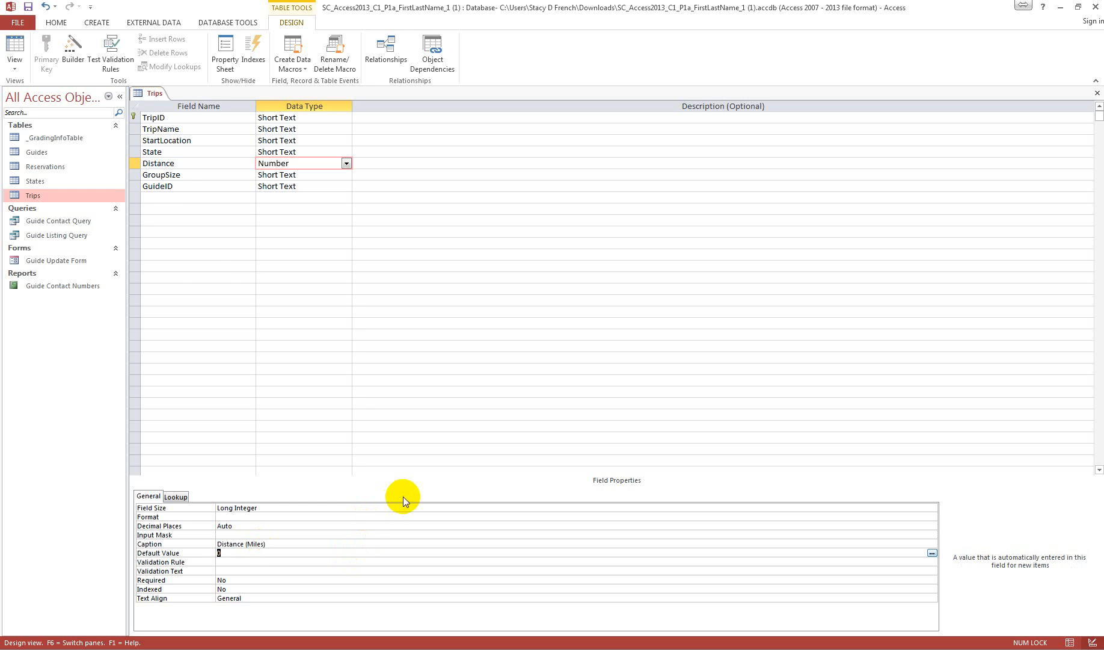
- Change the GroupSize field's data type to Number and set its decimal places to 0
left_click(194, 174)
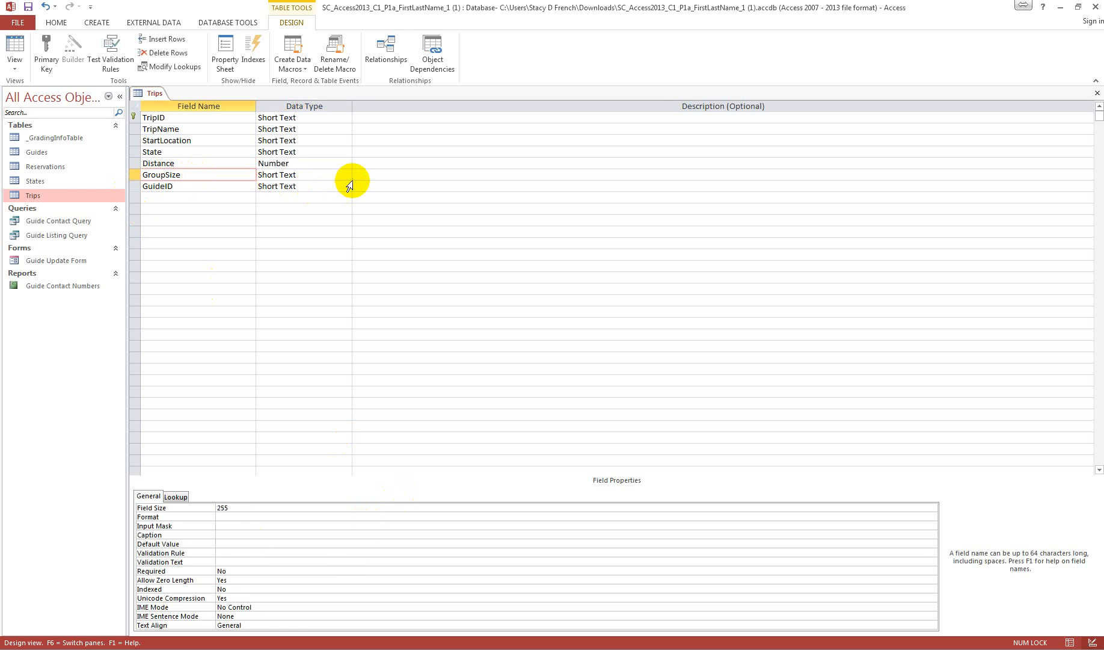
left_click(347, 175)
left_click(327, 209)
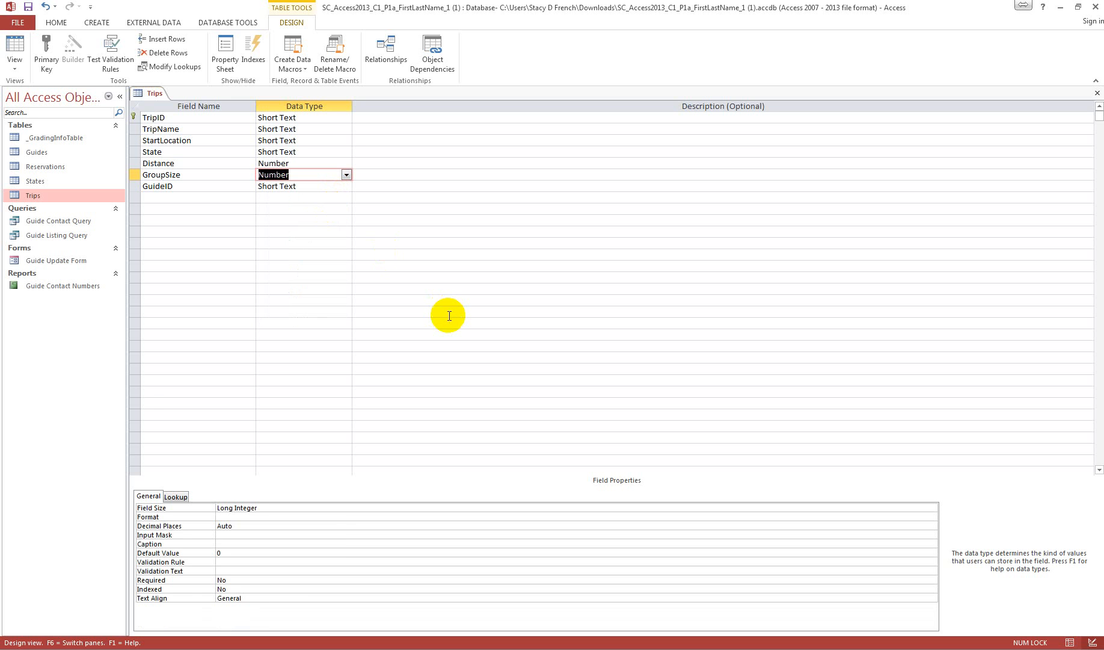
left_click(261, 525)
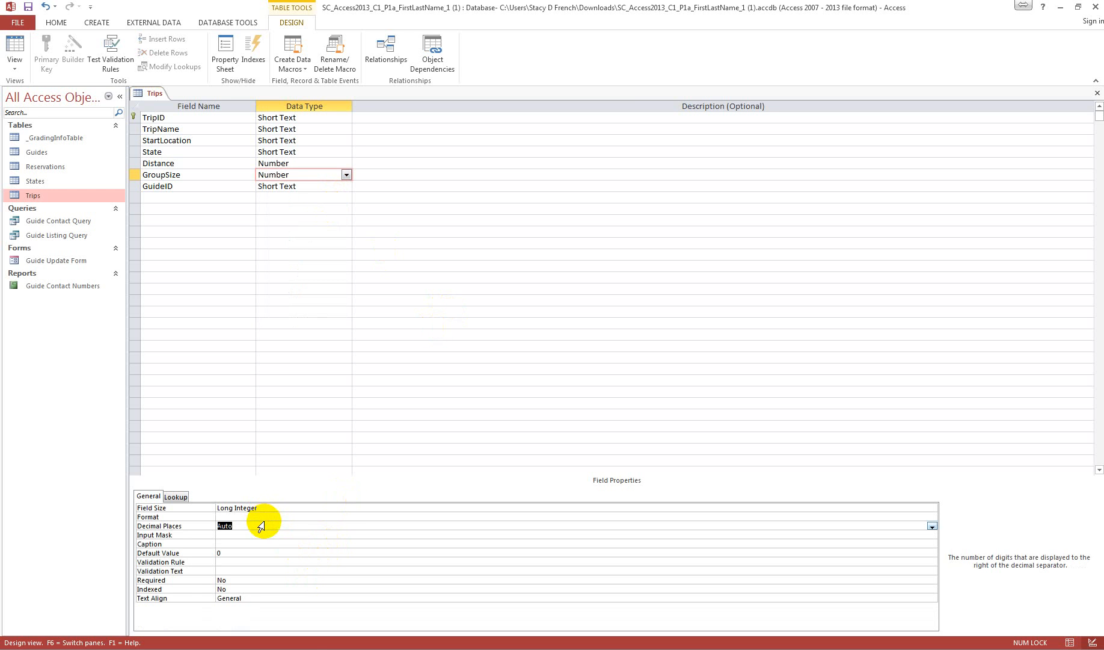
left_click(931, 526)
left_click(401, 399)
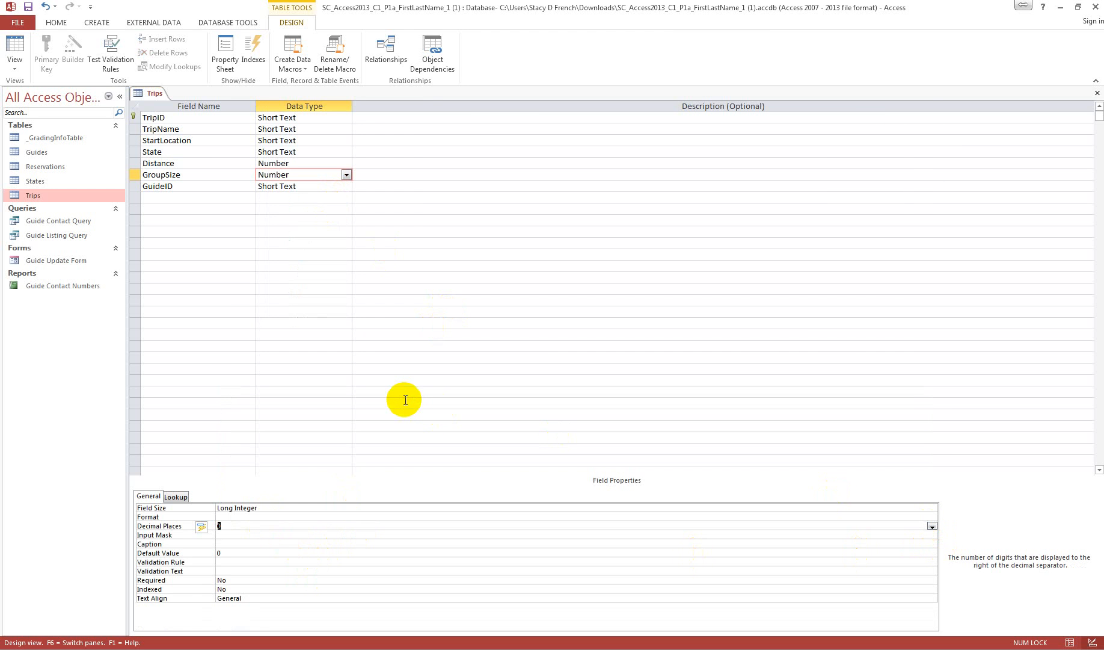
key("Return")
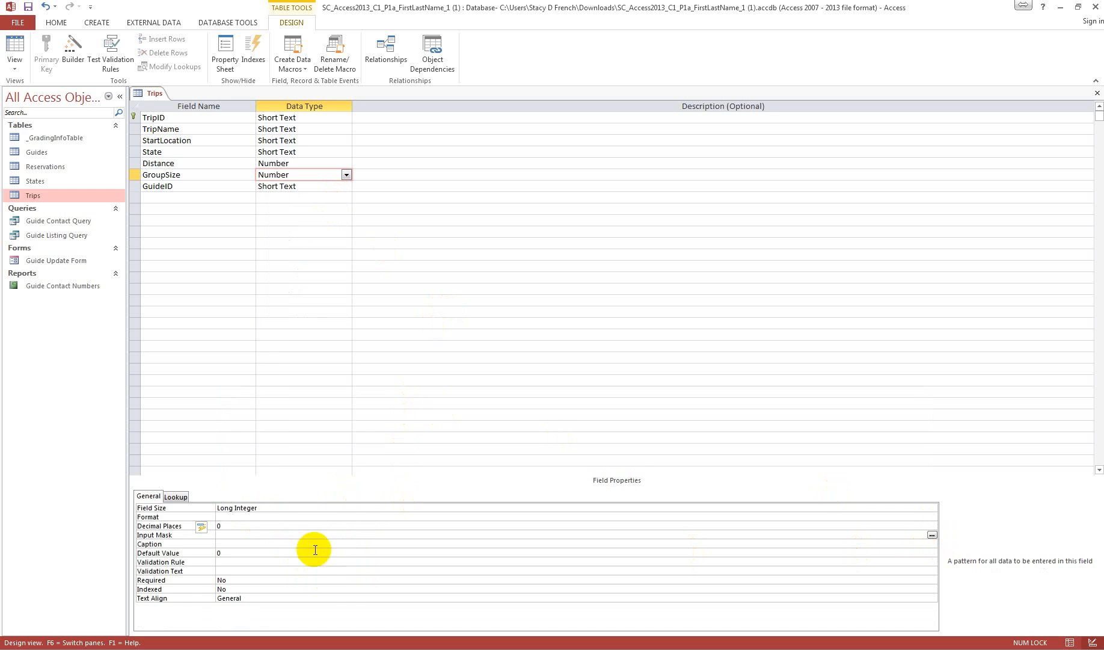
- Set the GroupSize field's caption to Maximum Group Size
left_click(250, 545)
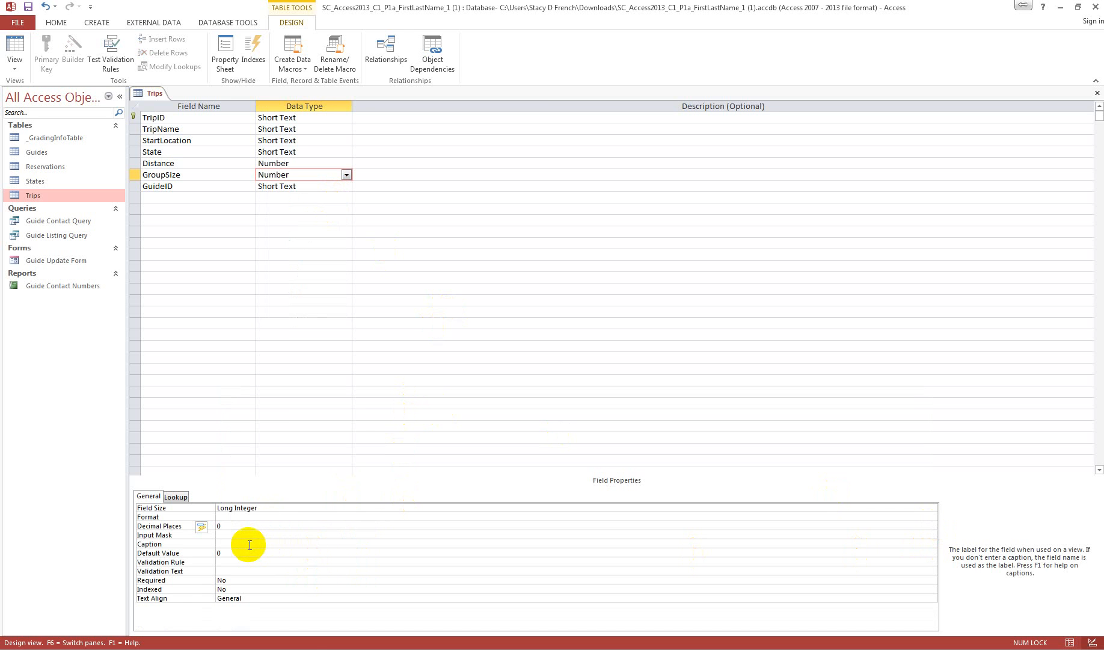
type("Maximum Group Size")
key("Tab")
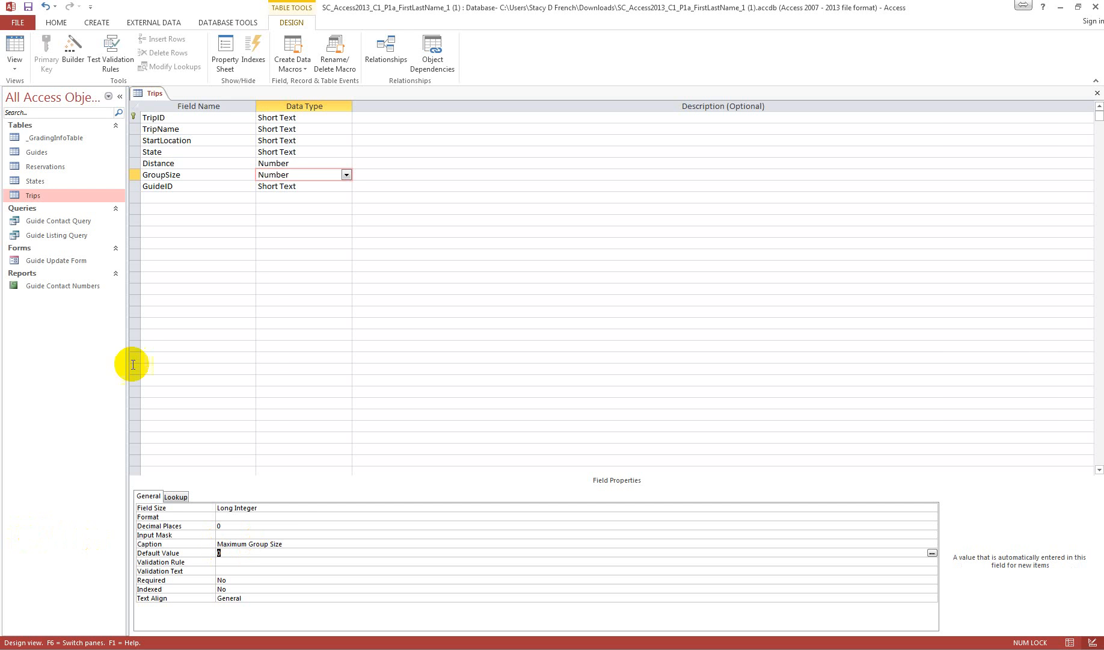
- Set the State field's size to 2 in the Trips table
left_click(207, 152)
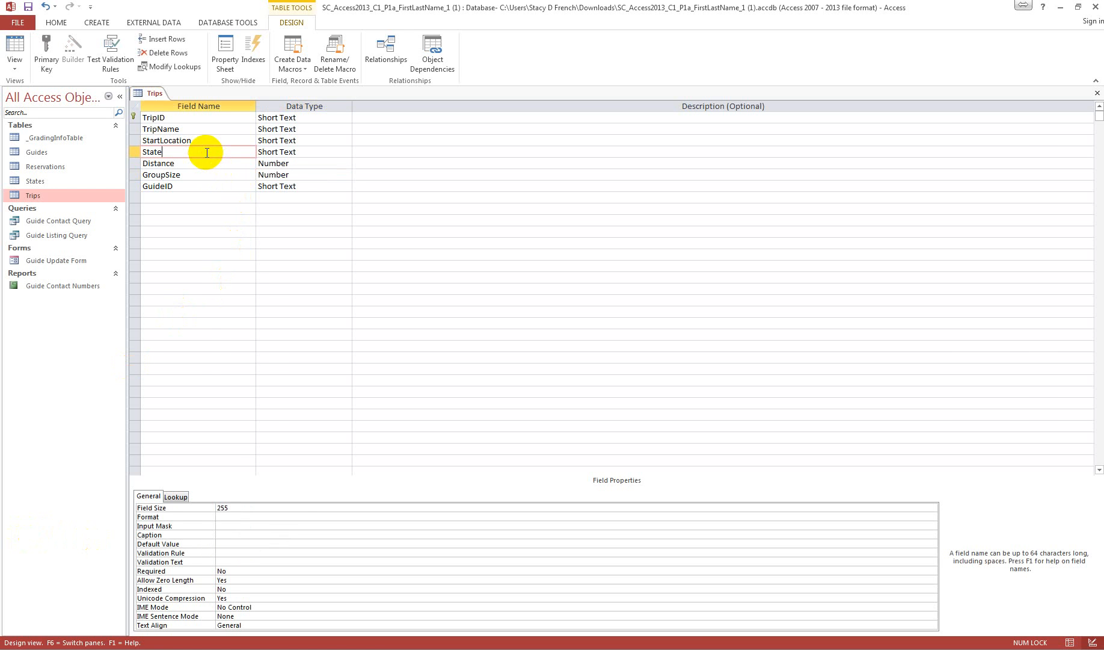
left_click(243, 506)
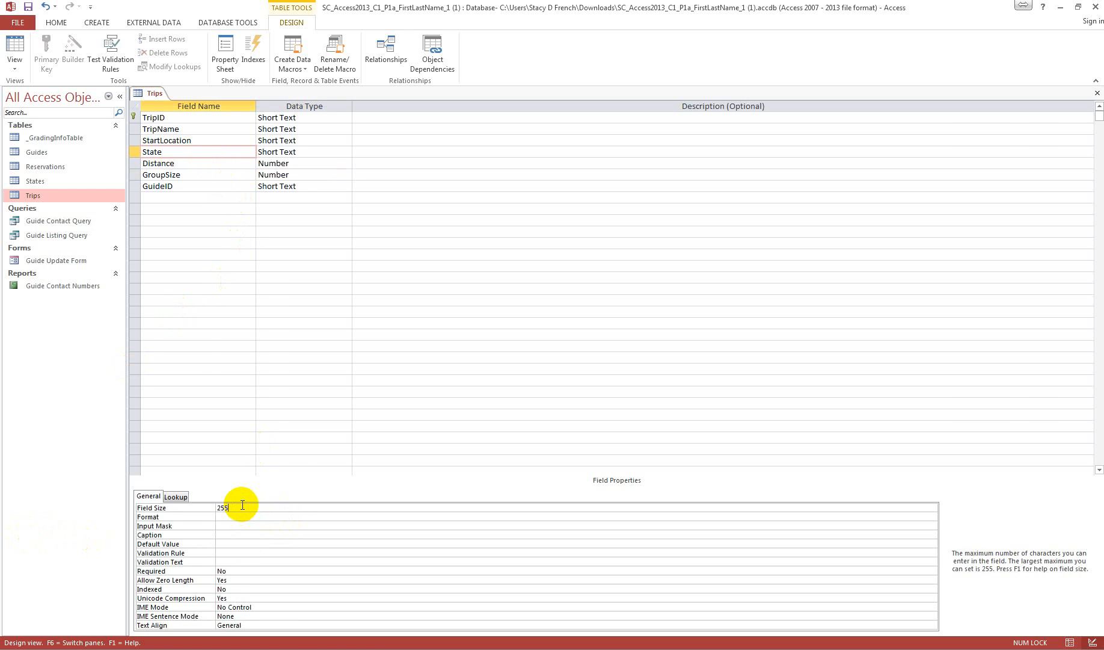
key("BackSpace")
key("BackSpace")
type("2")
key("Tab")
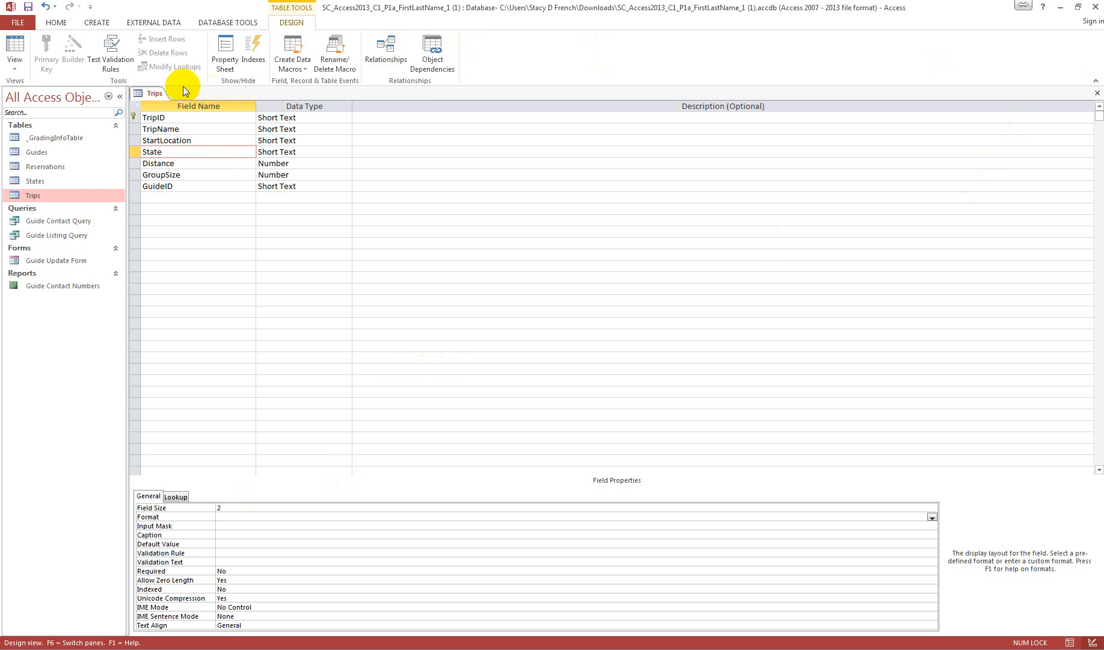
- Save the Trips table's design, accepting the shorter field size, and close the table
right_click(150, 92)
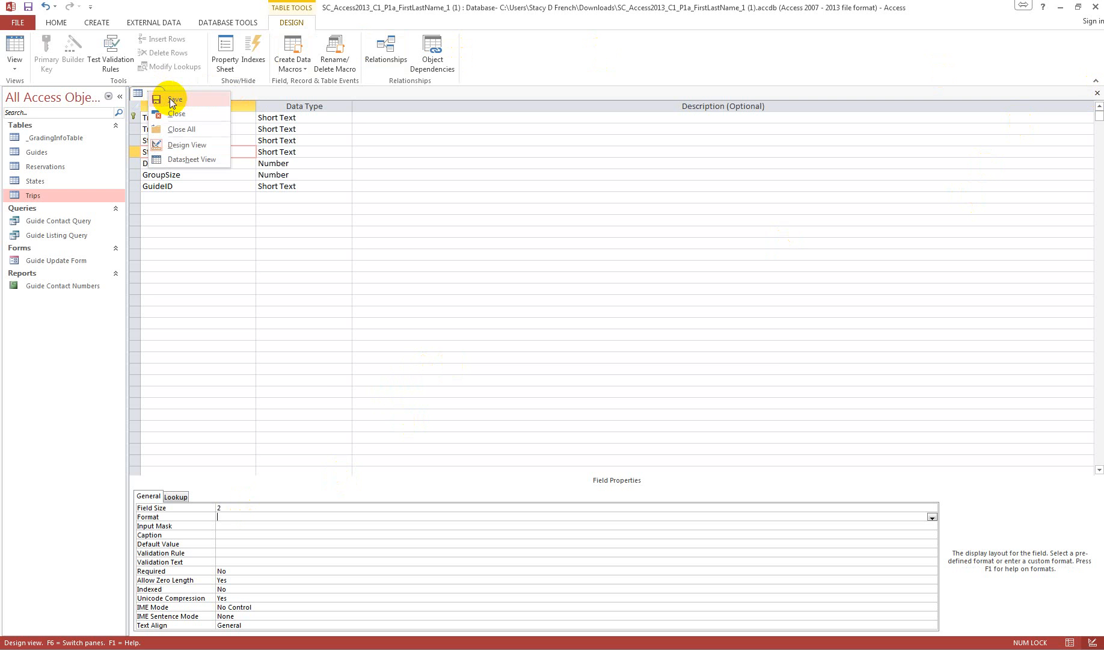
left_click(173, 101)
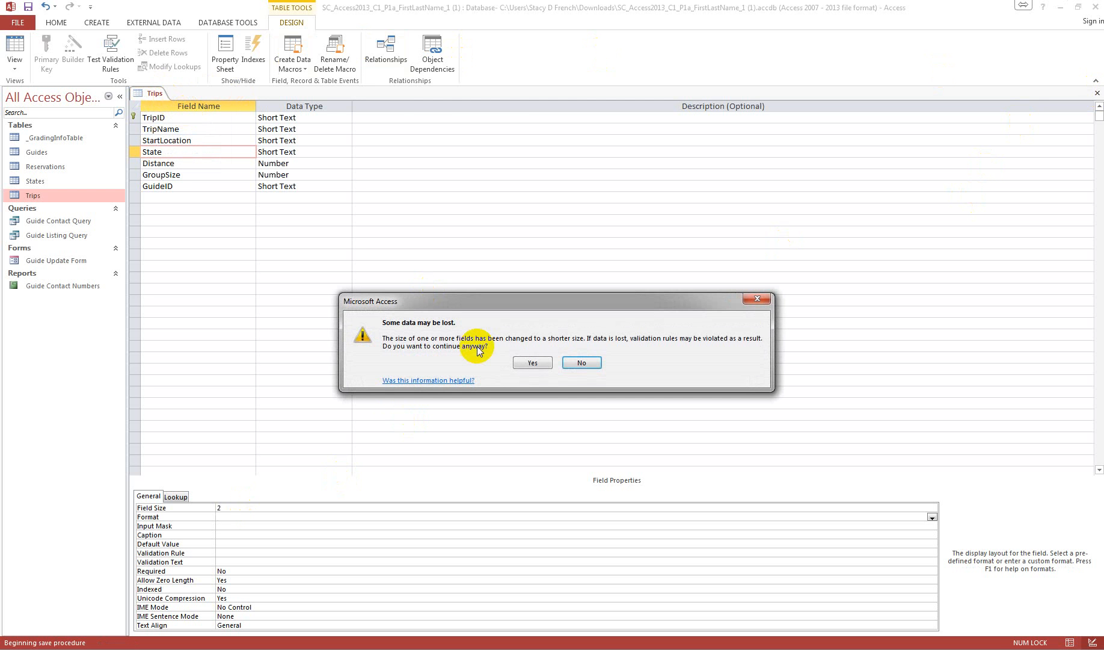
left_click(535, 364)
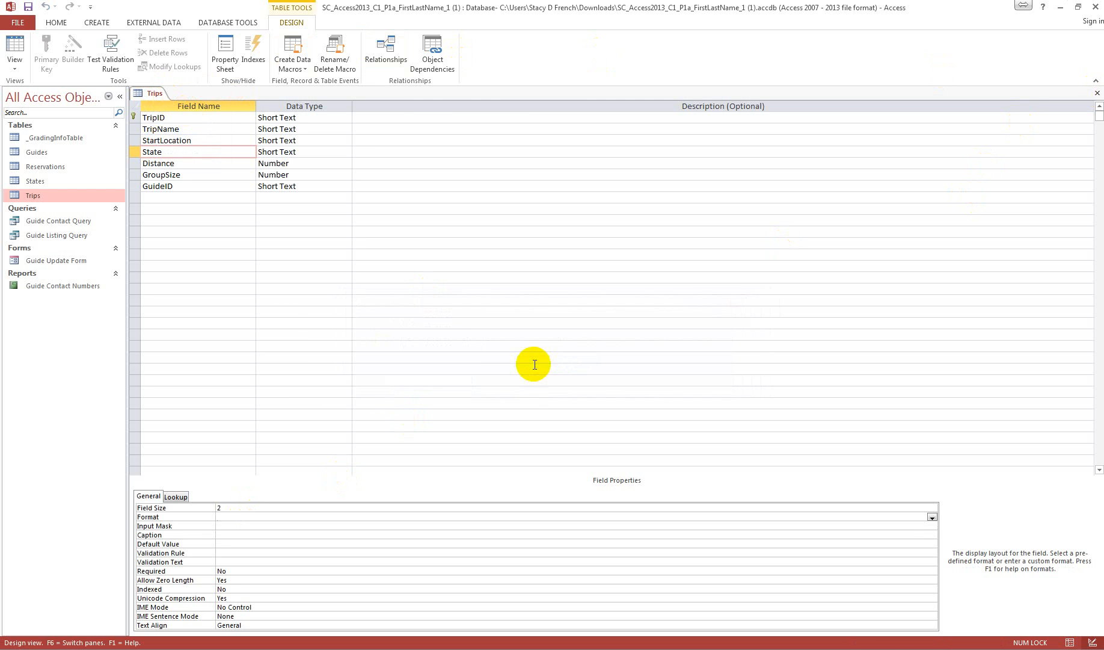
left_click(1099, 94)
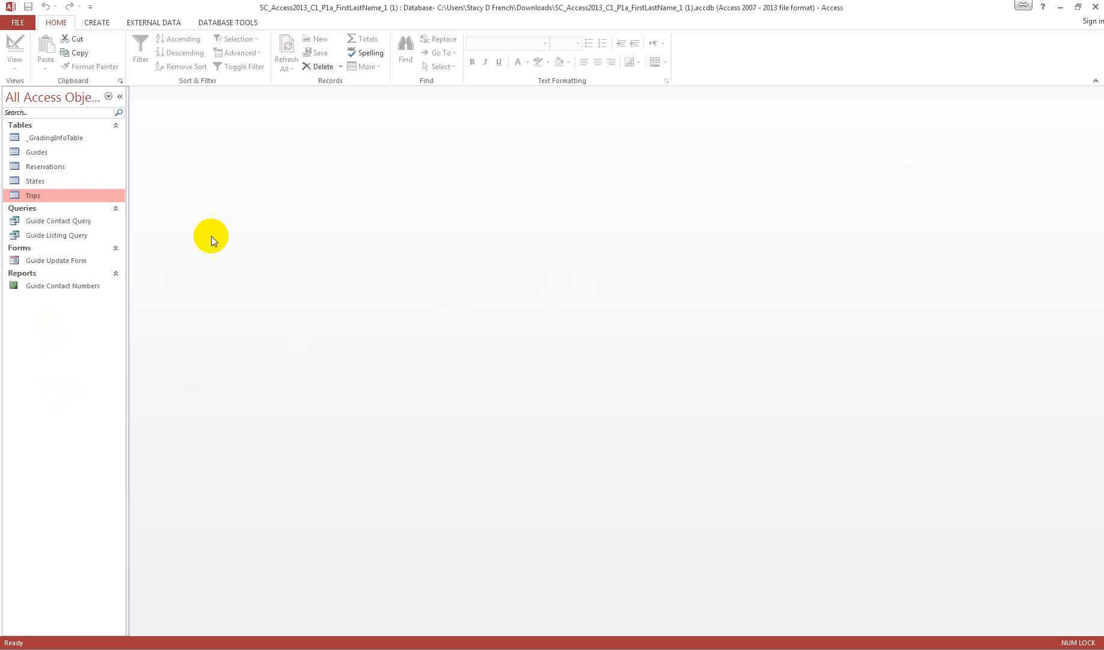
- Start an Excel import and choose support_SC_A13_C1_P1a_Trips (1).xlsx from the Downloads folder as the source file
left_click(146, 26)
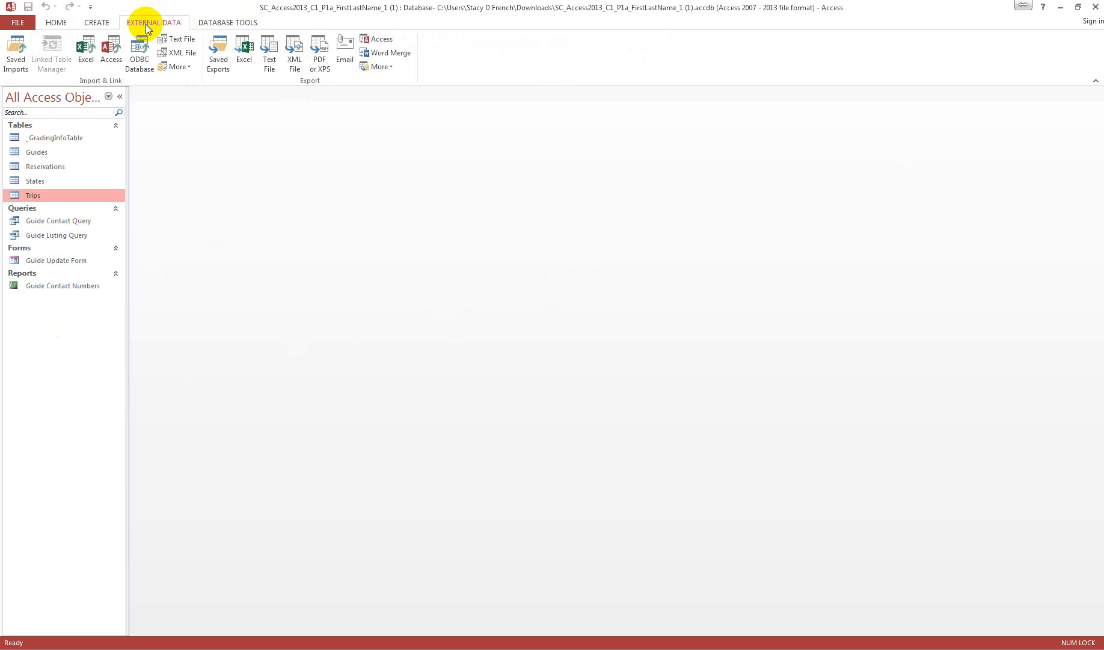
left_click(87, 48)
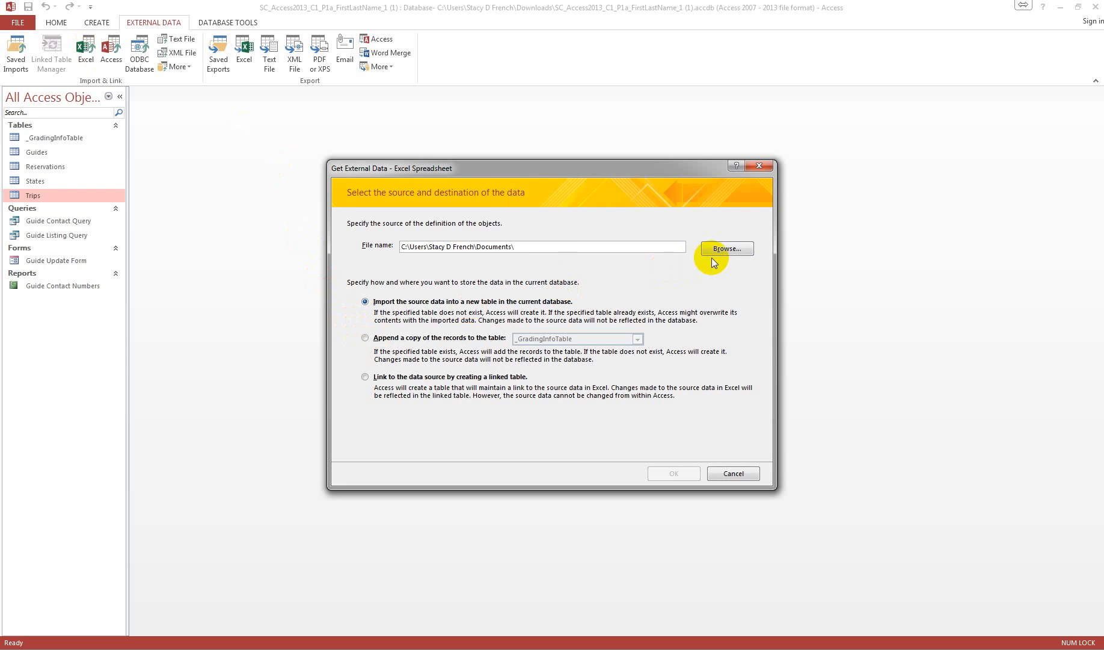
left_click(729, 248)
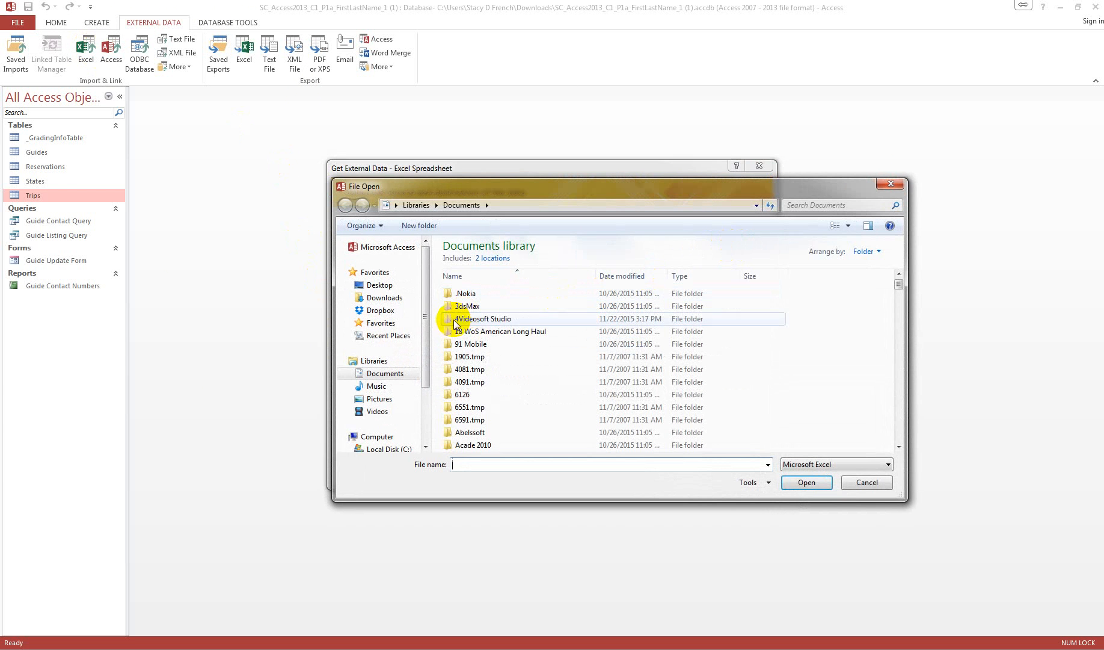
left_click(384, 297)
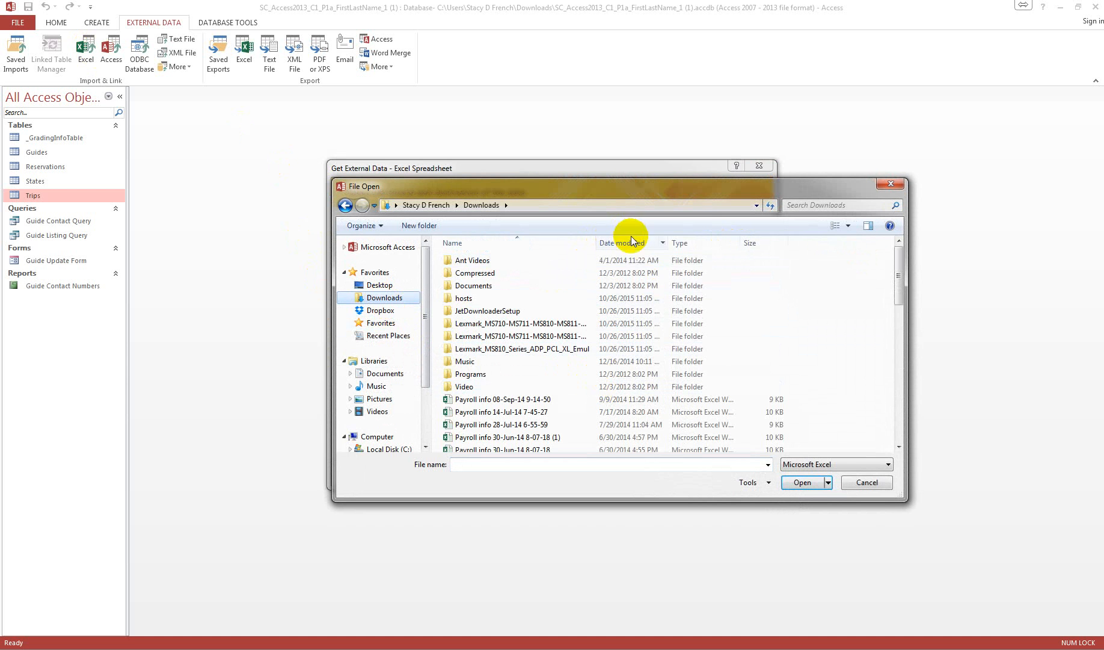
left_click(635, 244)
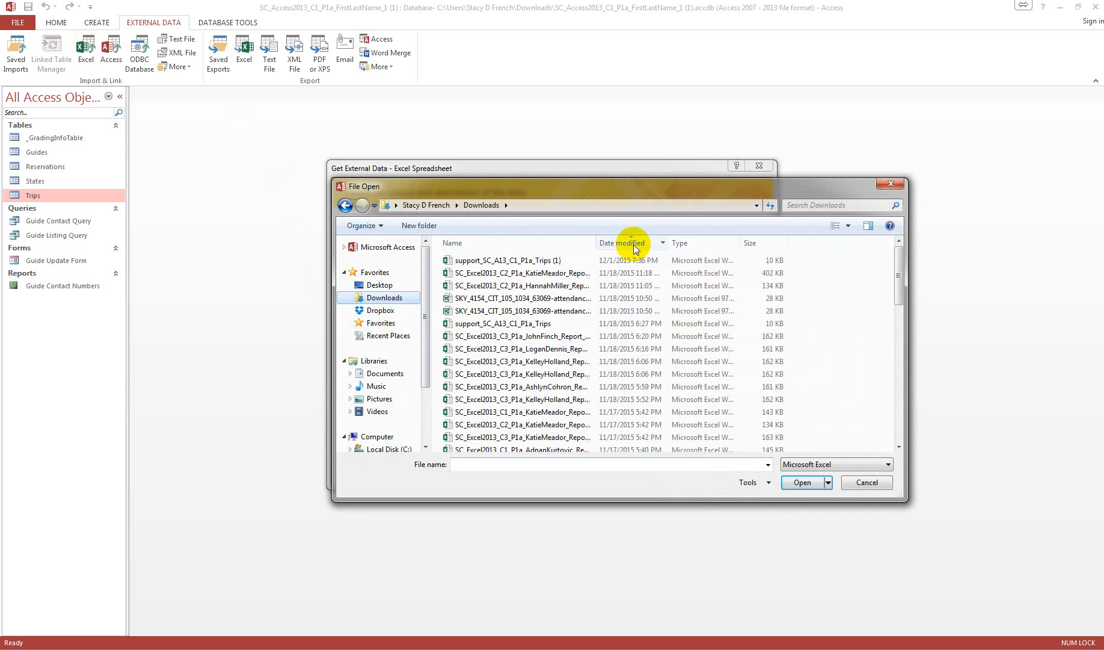
left_click(495, 263)
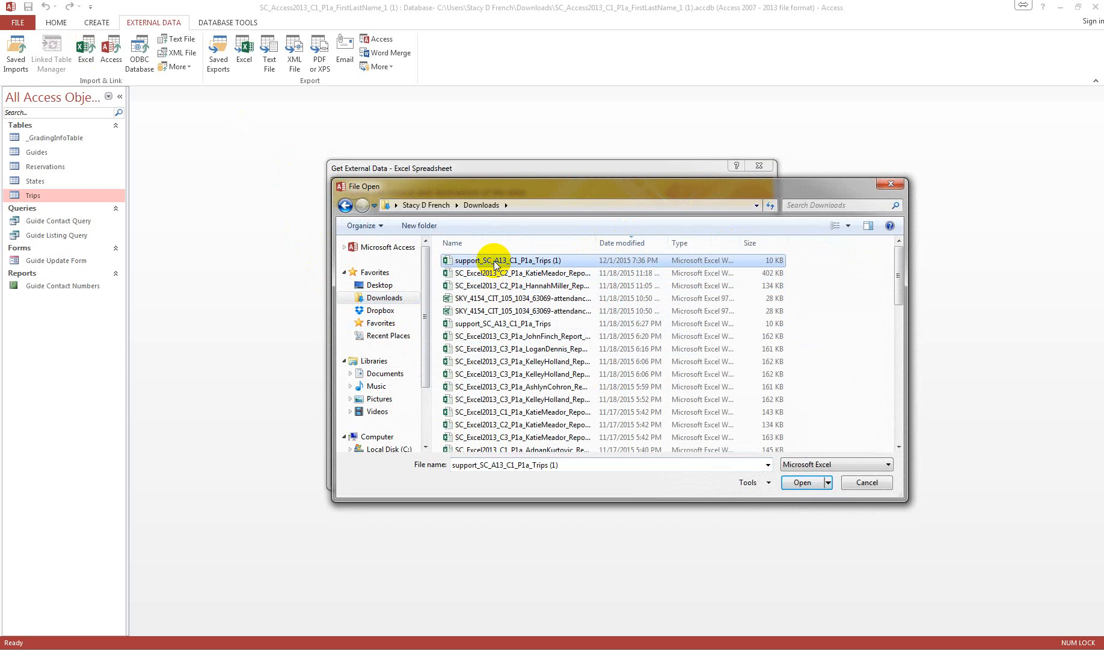
left_click(806, 482)
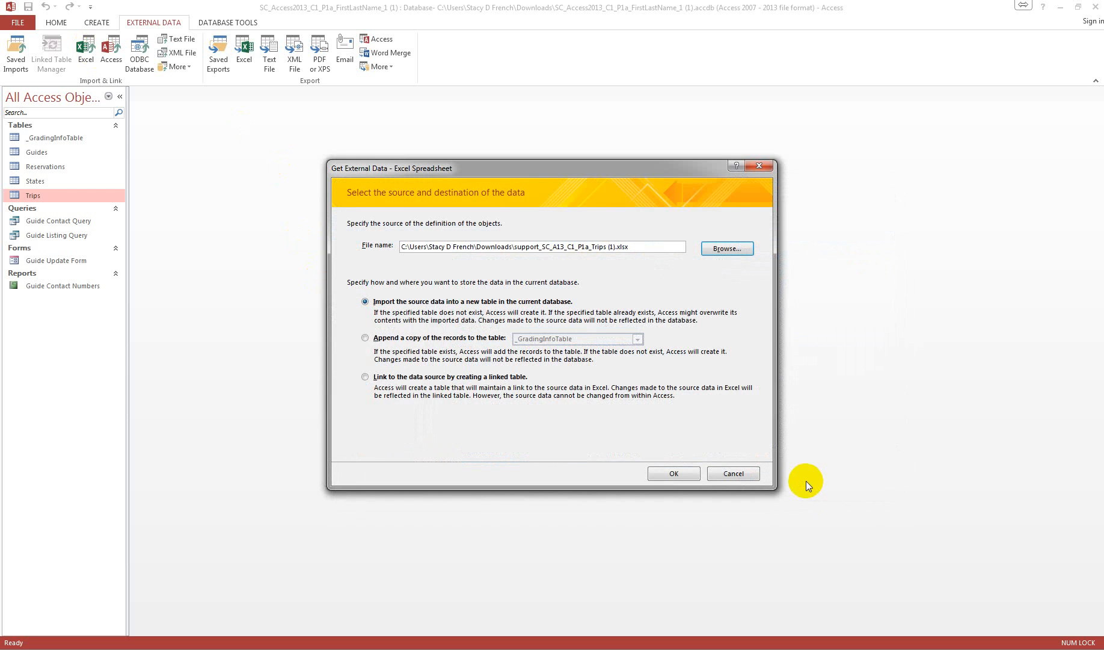
- Choose to append a copy of the spreadsheet's records to the Trips table and start the import wizard
left_click(365, 338)
left_click(636, 339)
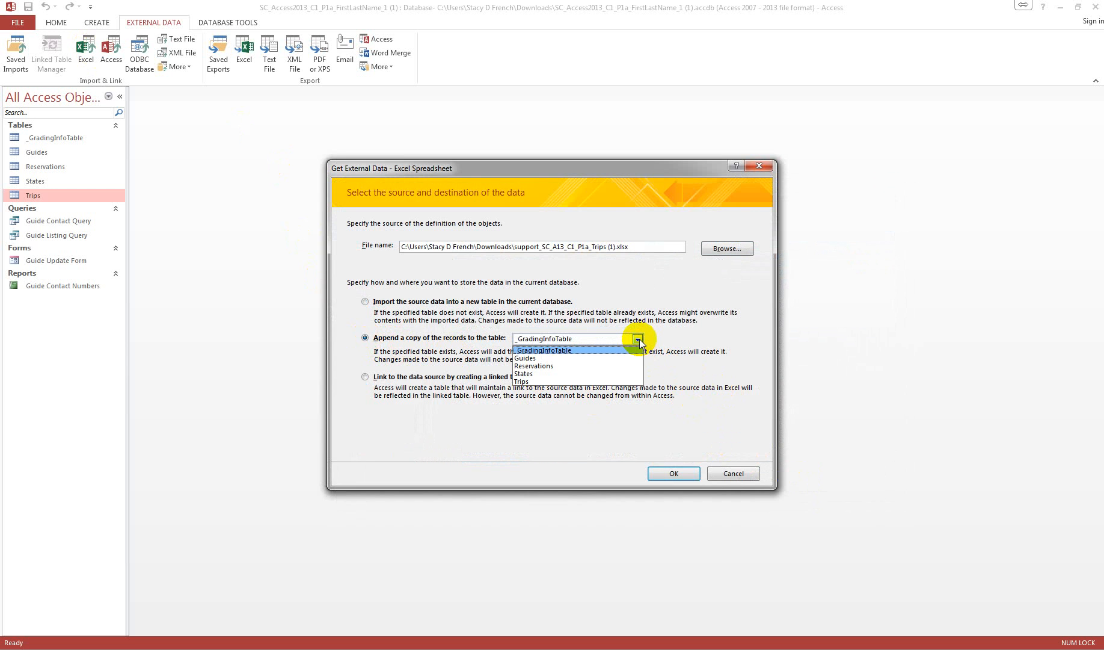
left_click(623, 381)
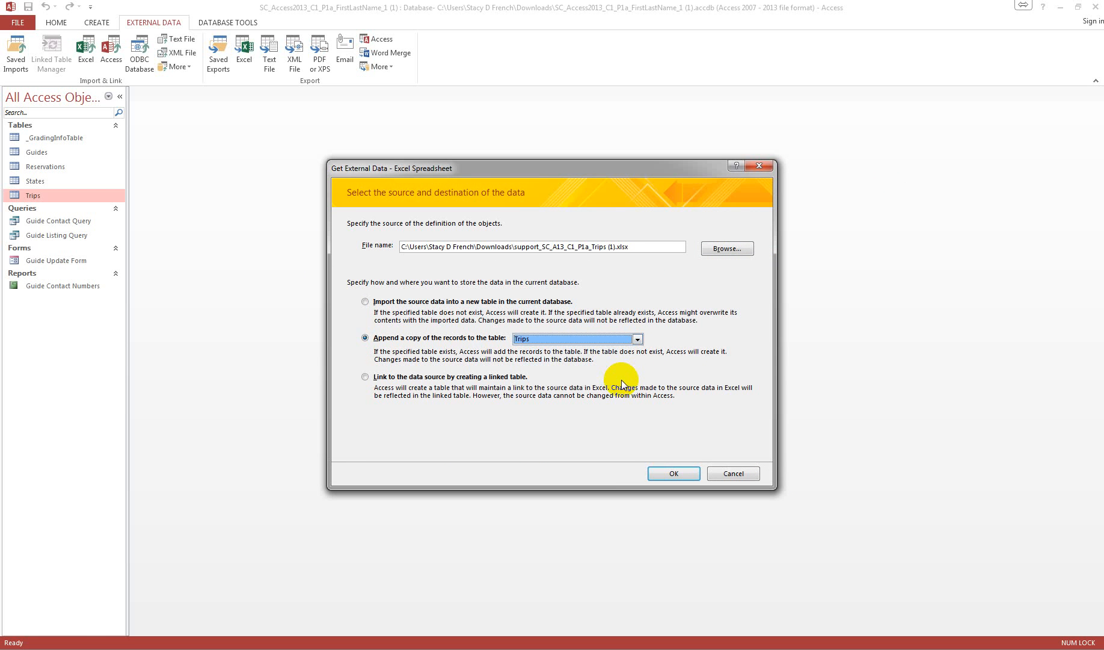
left_click(674, 472)
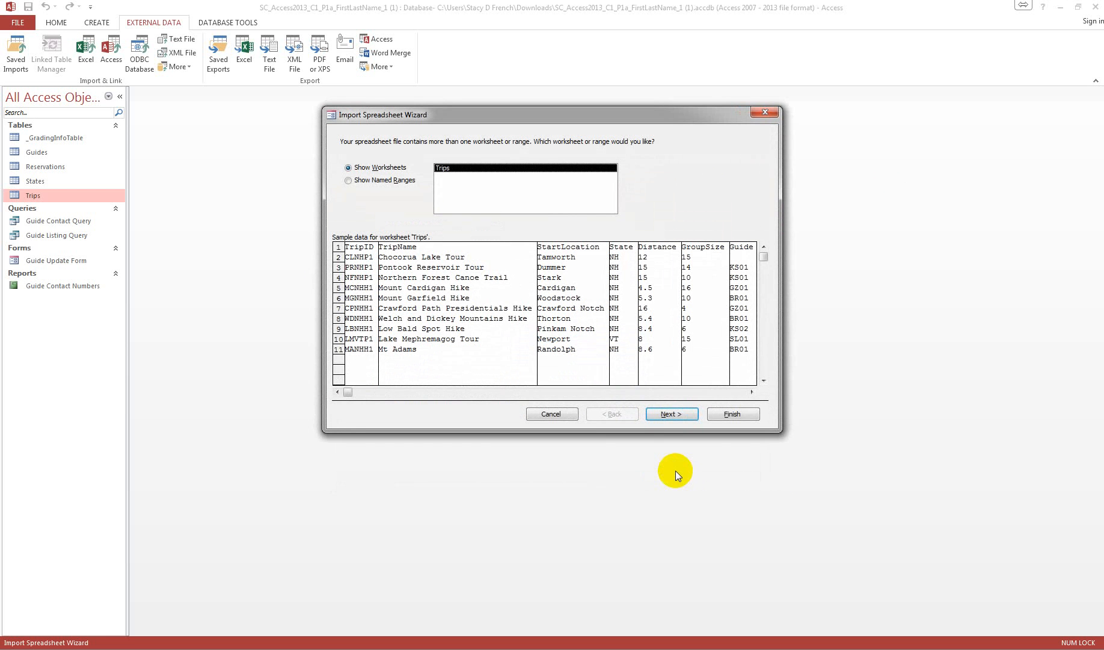
- Import the Trips worksheet with its first row as column headings into the Trips table, without saving the import steps
left_click(671, 414)
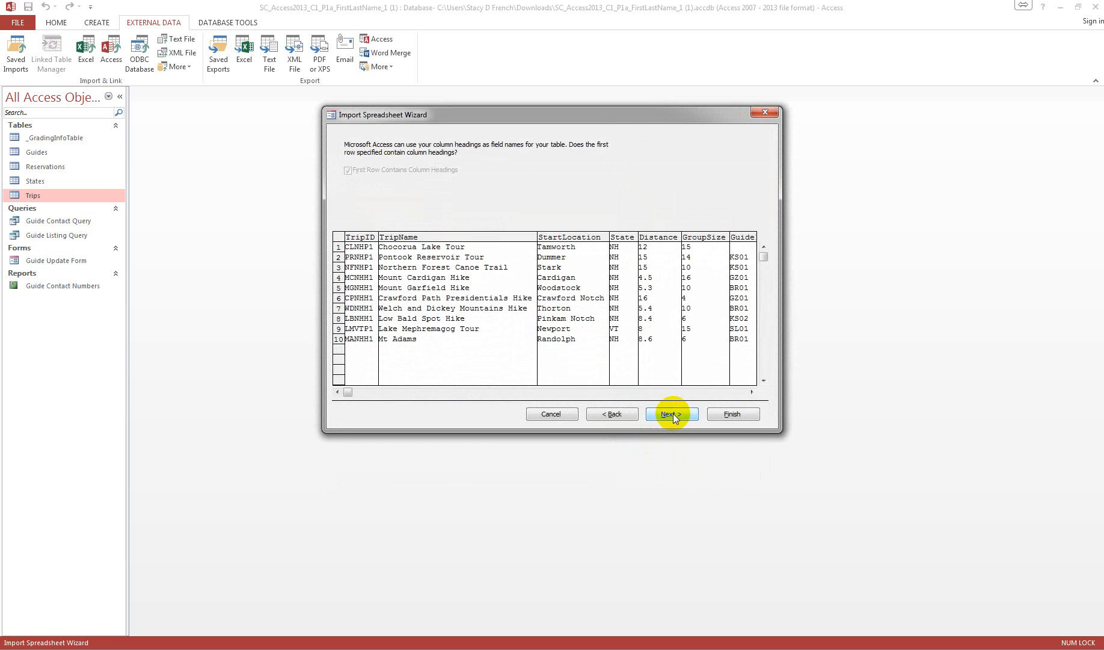
left_click(672, 414)
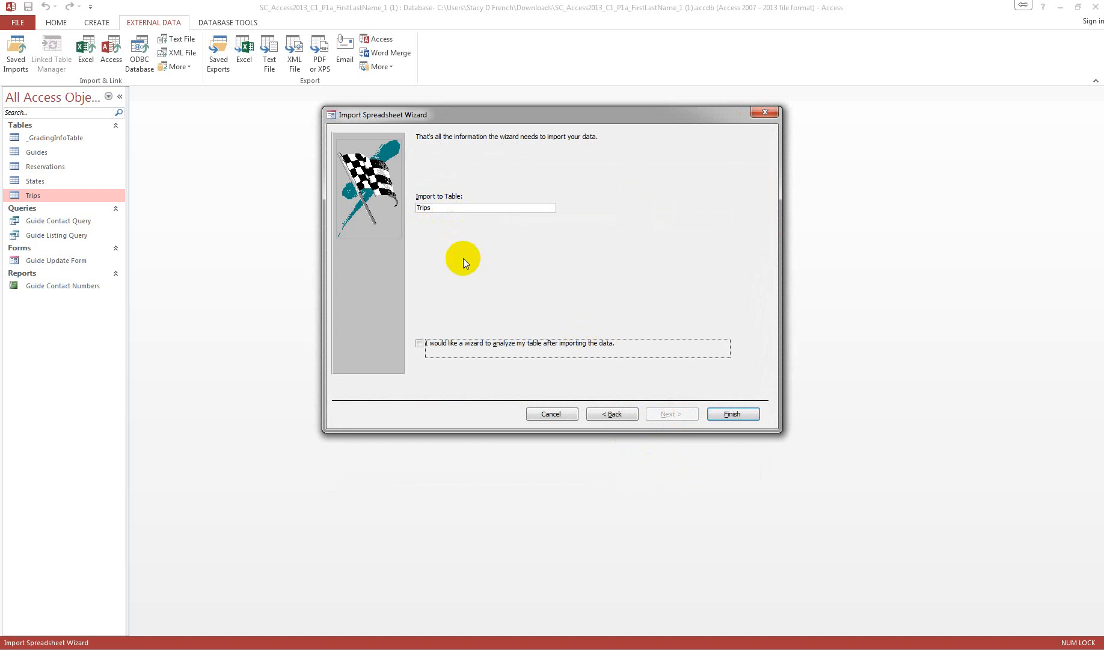
left_click(610, 414)
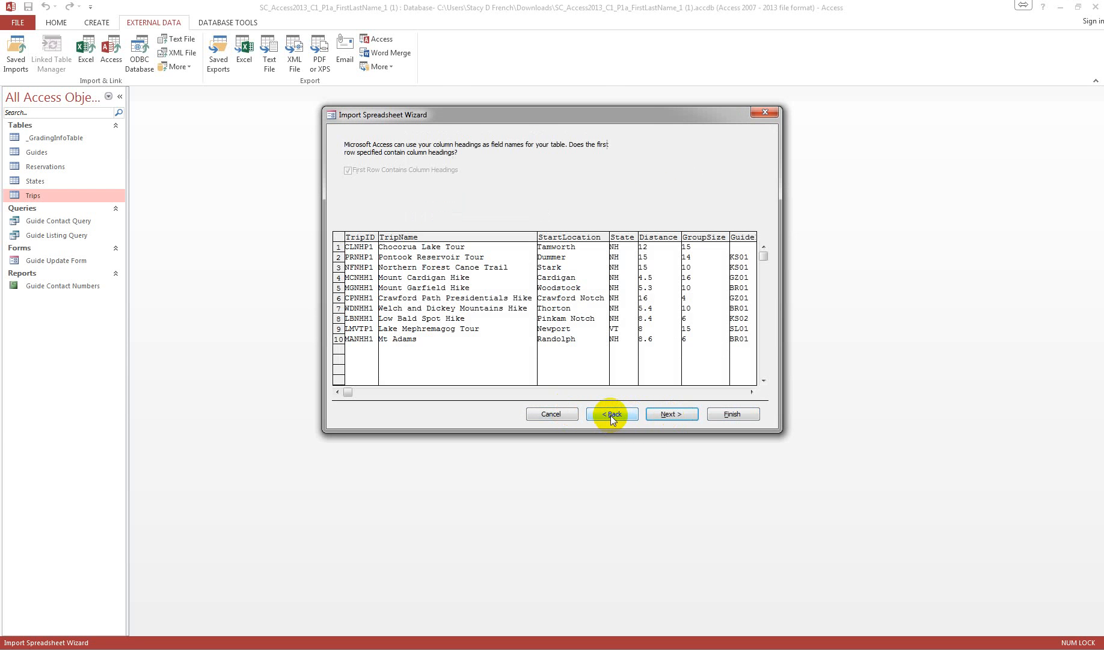
left_click(670, 414)
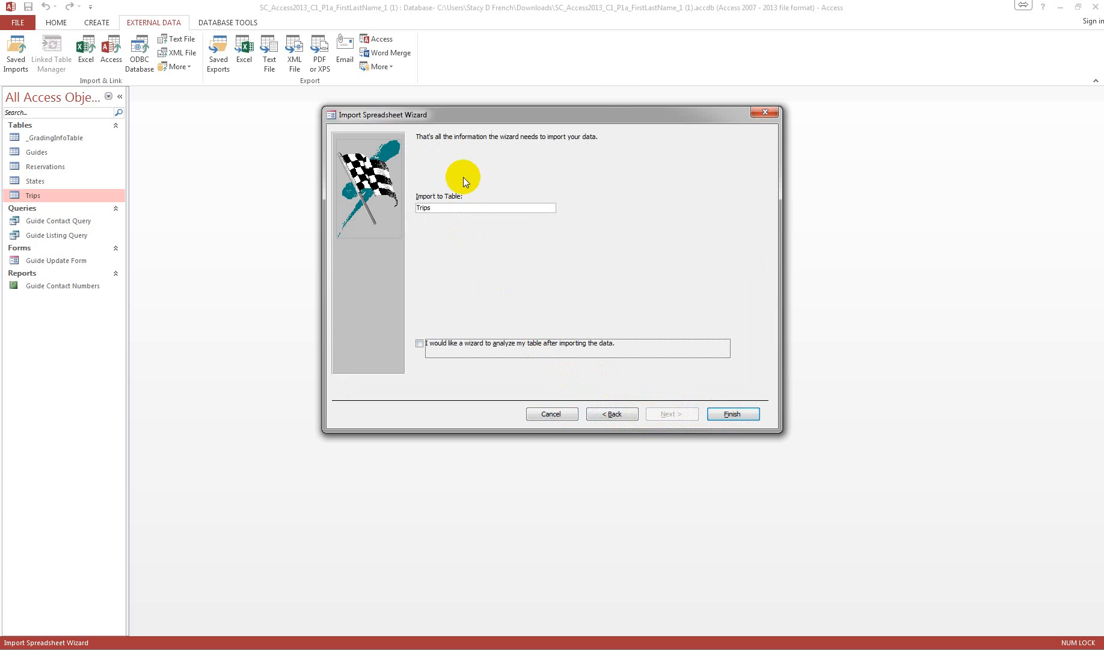
left_click(734, 414)
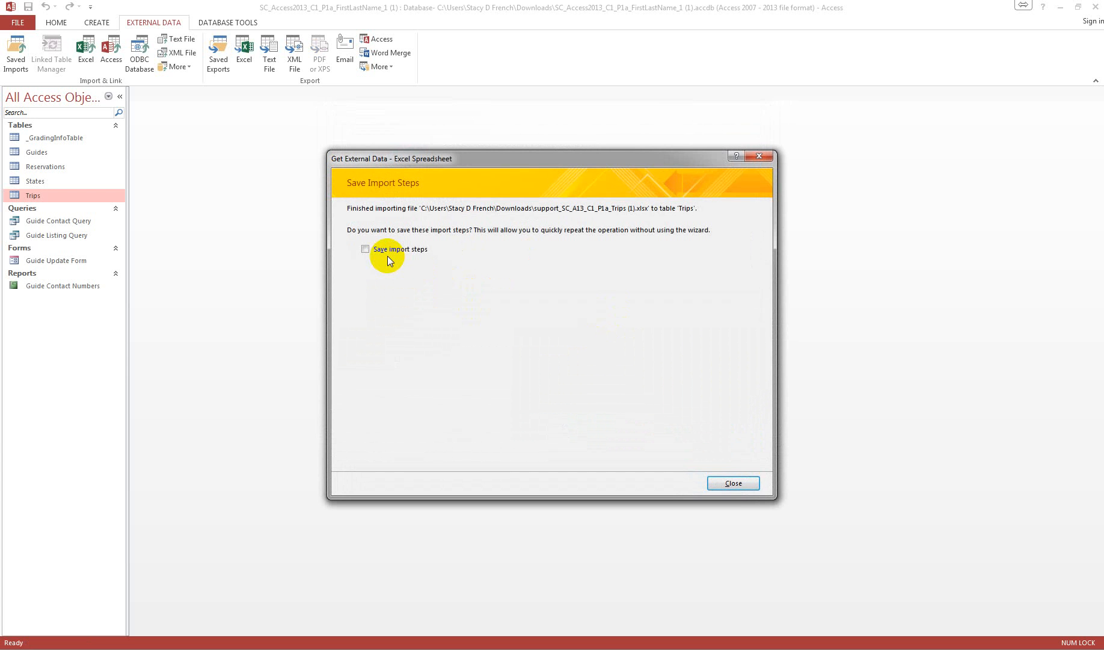
left_click(732, 482)
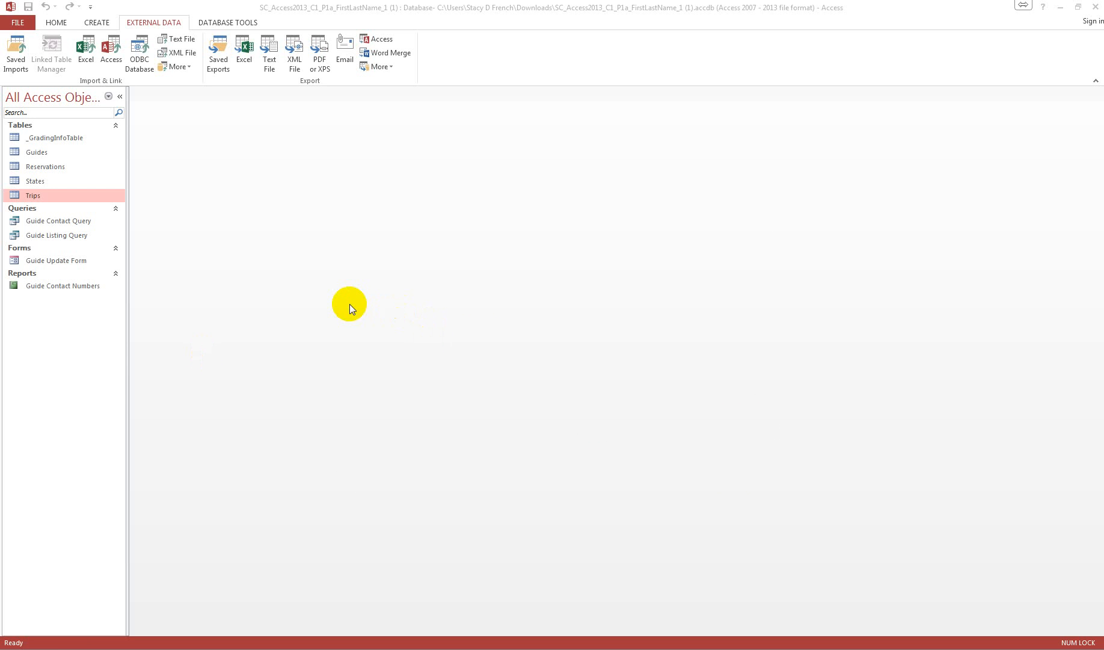
- Open the Trips table and enter KS01 as the GuideID for trip CLNHP1, Chocorua Lake Tour
right_click(32, 195)
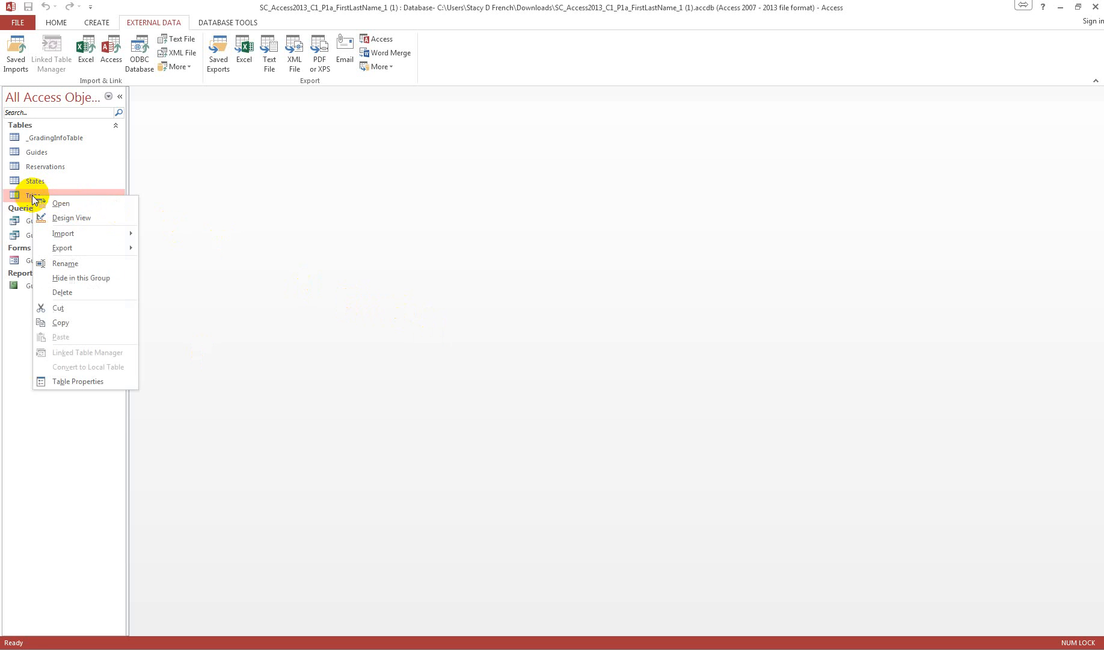
double_click(32, 196)
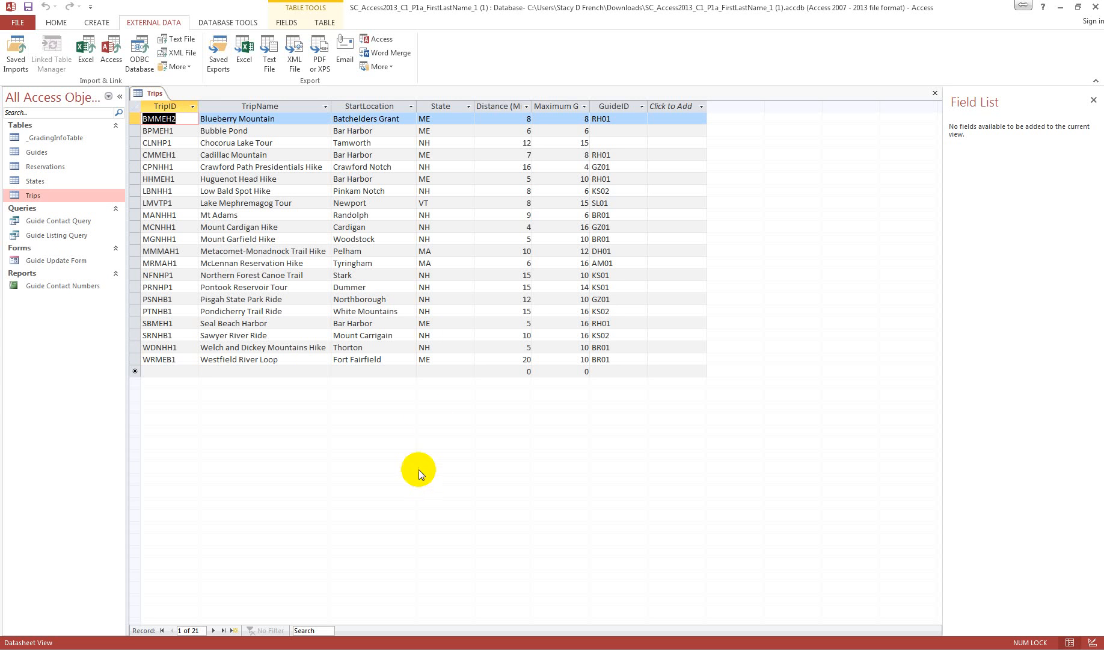
left_click(185, 146)
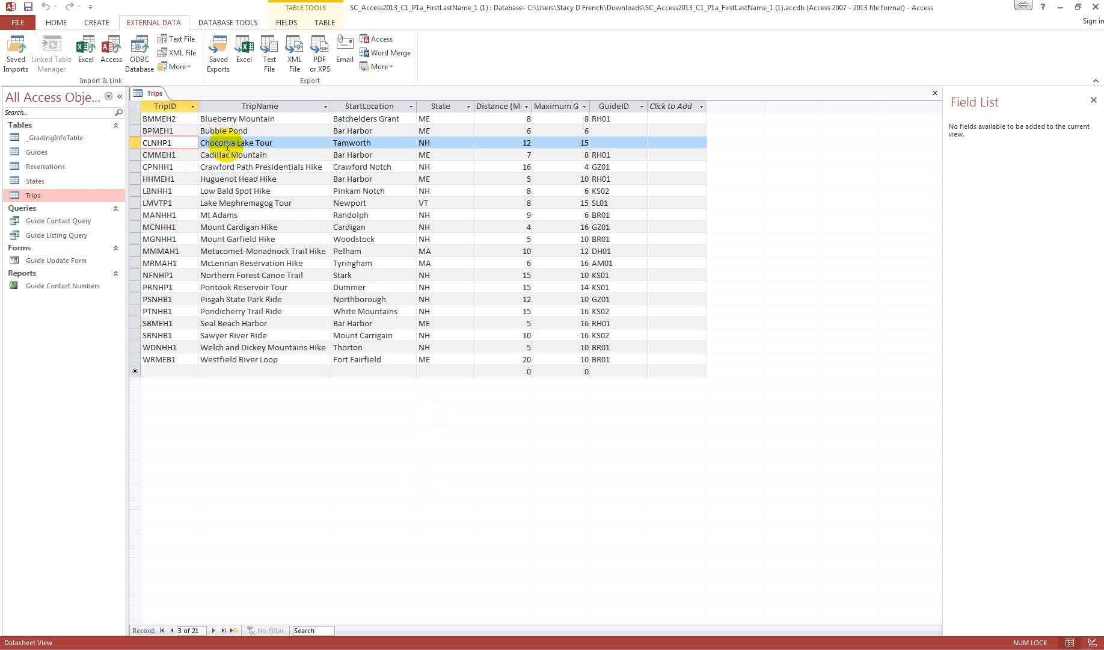
left_click(613, 143)
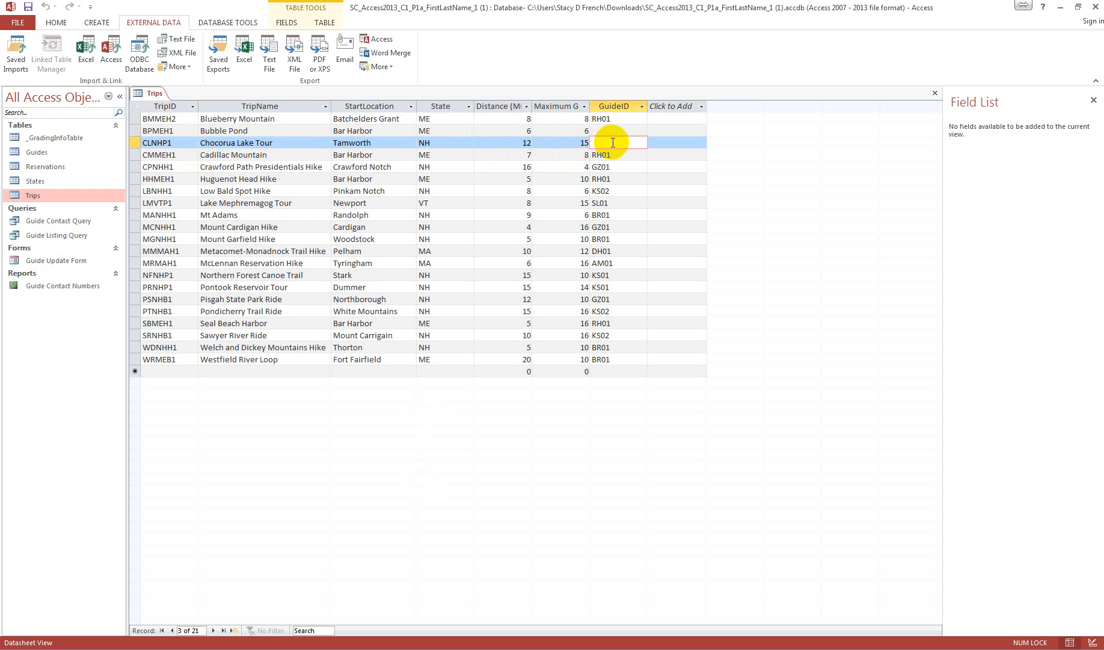
type("KS01")
key("Tab")
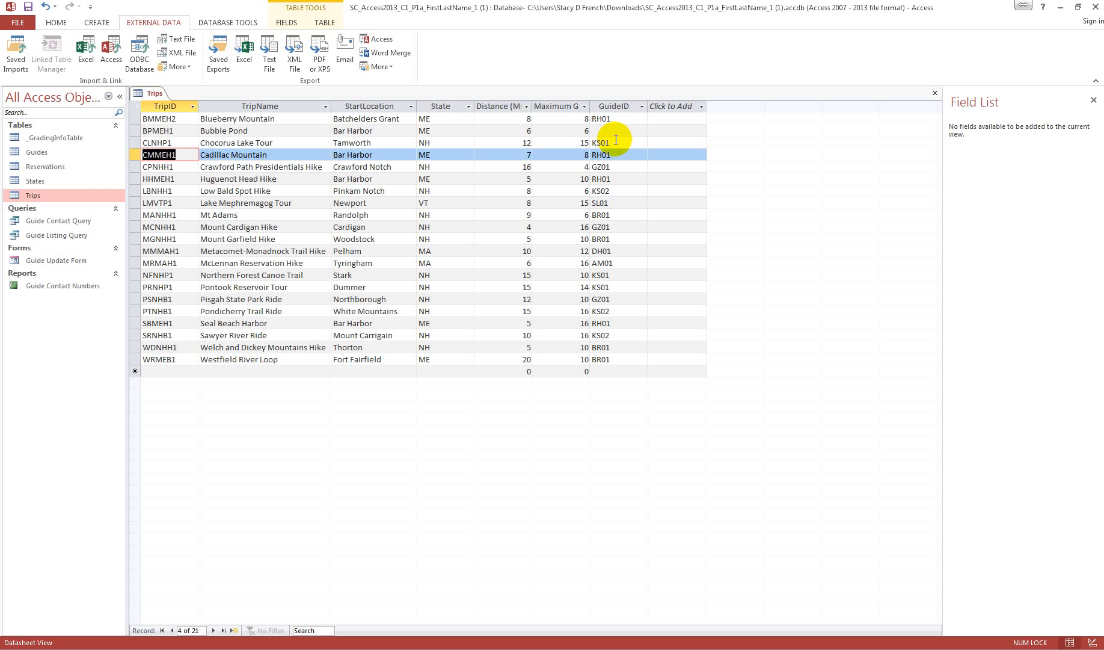
- Enter RH01 as the GuideID for trip BPMEH1, Bubble Pond, and close the Trips table
left_click(175, 131)
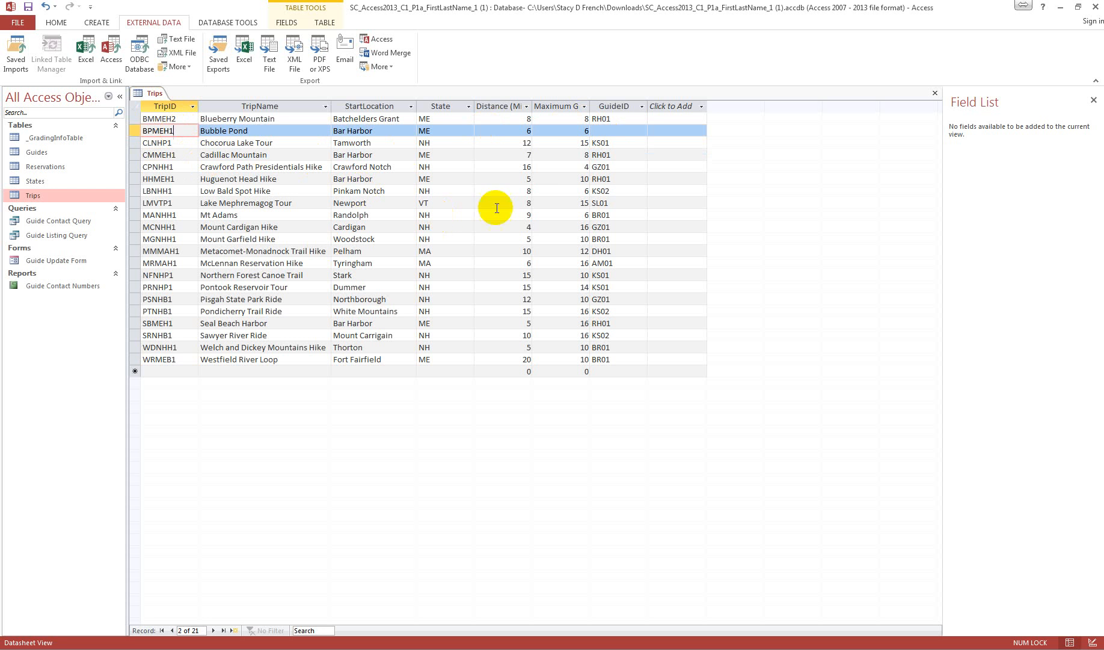
left_click(617, 131)
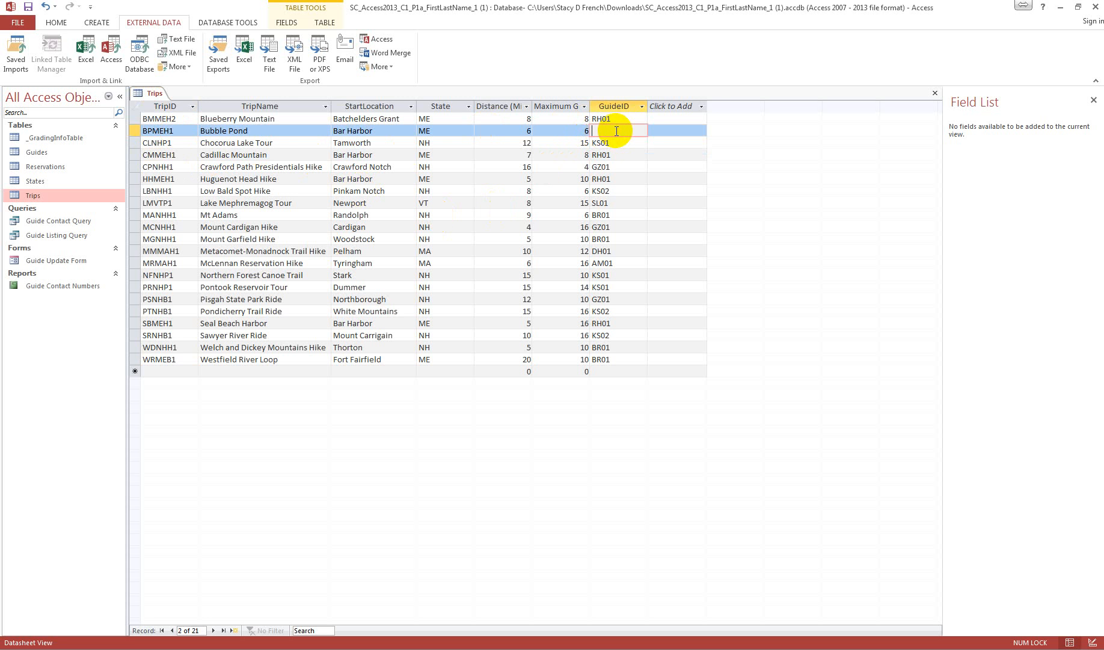
type("RH01")
key("Return")
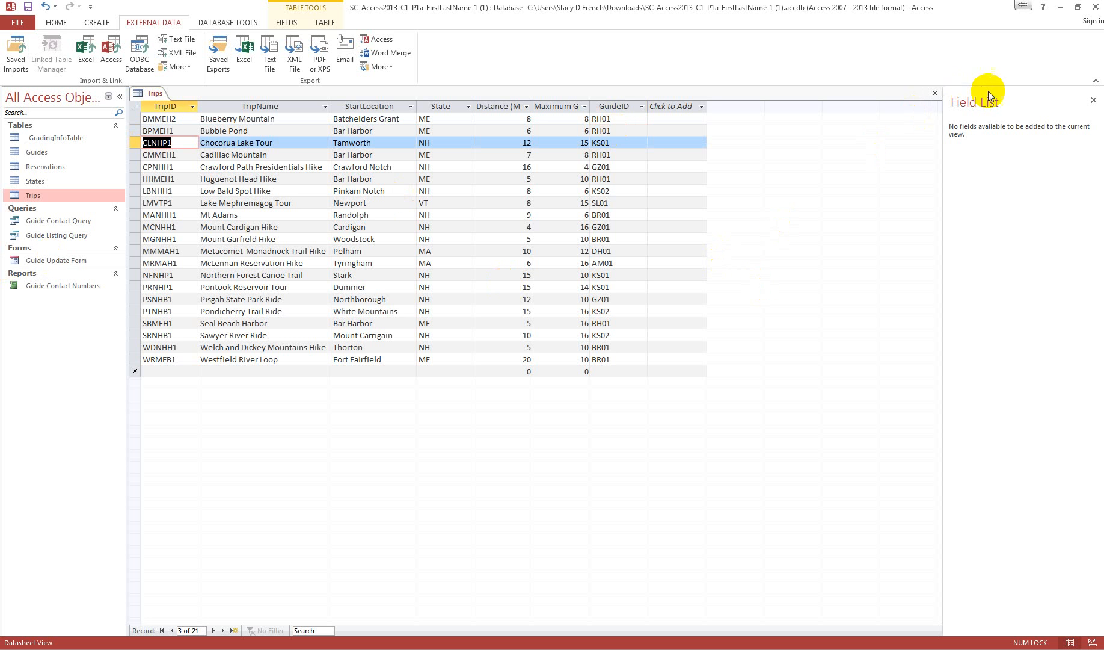
left_click(935, 93)
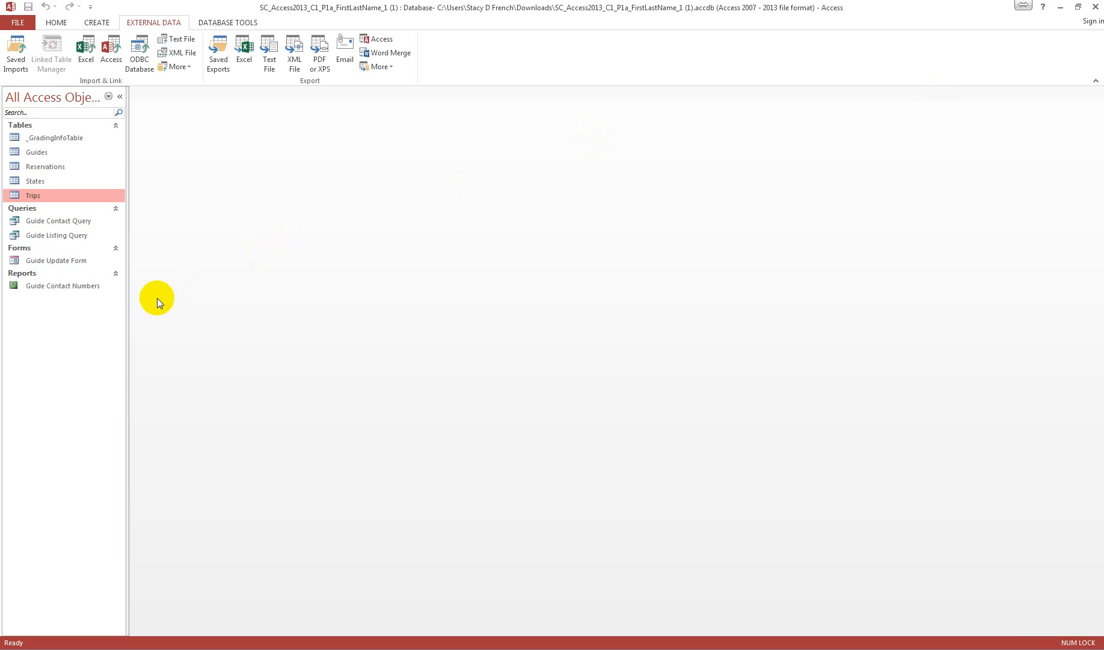
- Open Guide Listing Query in Design View and set the State field's criteria to NH
left_click(57, 235)
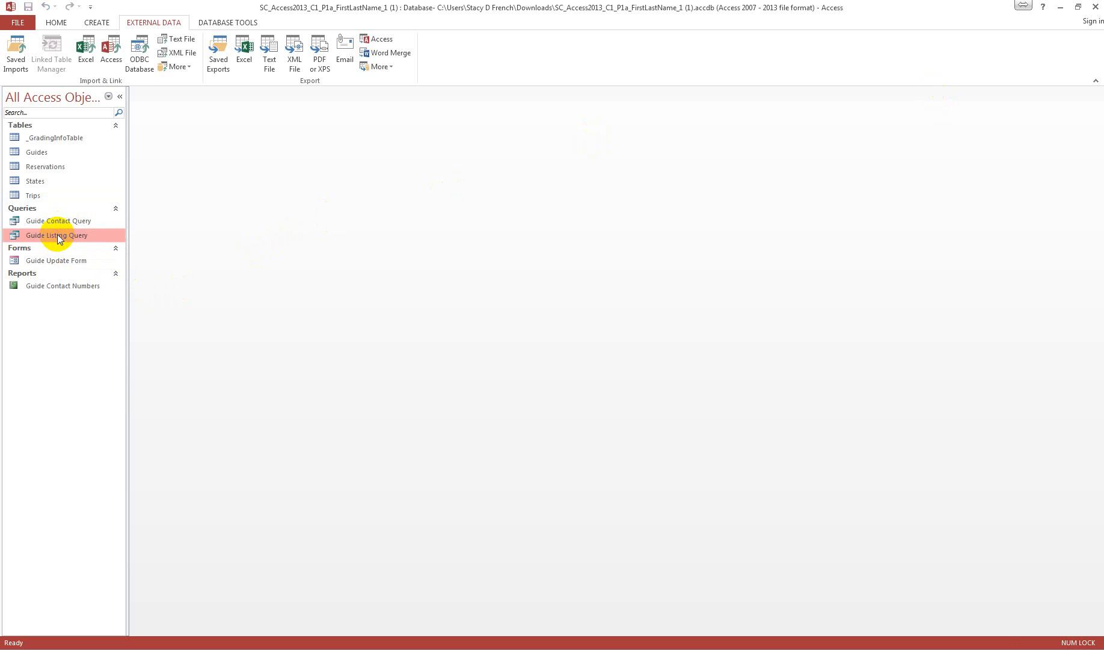
right_click(57, 234)
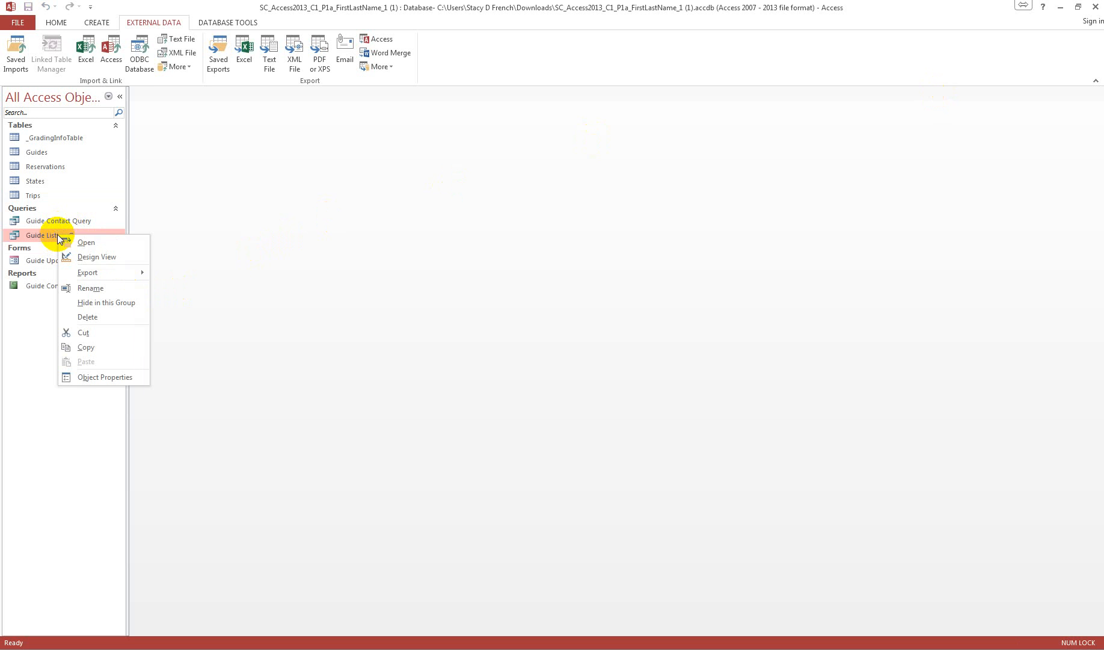
left_click(102, 255)
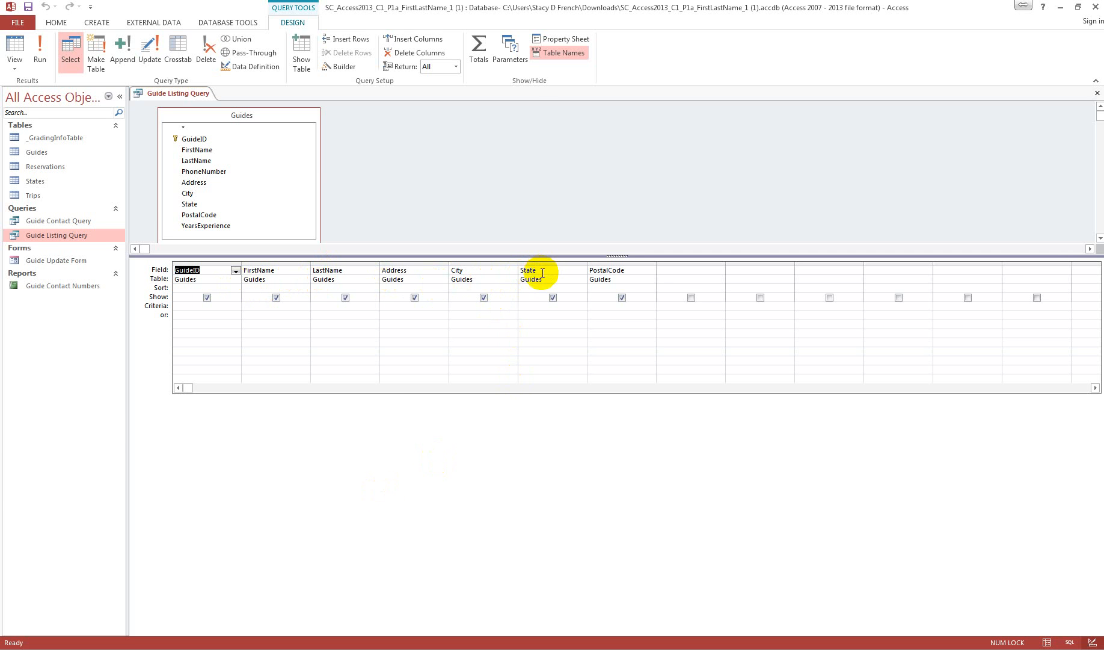
left_click(539, 307)
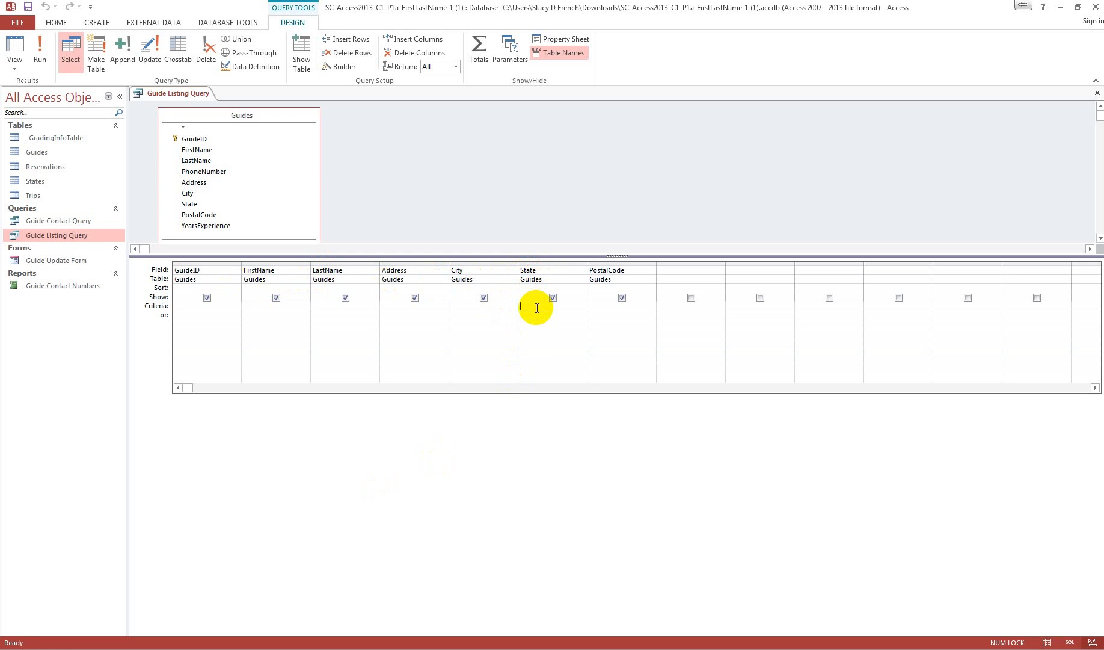
type("NH")
key("Tab")
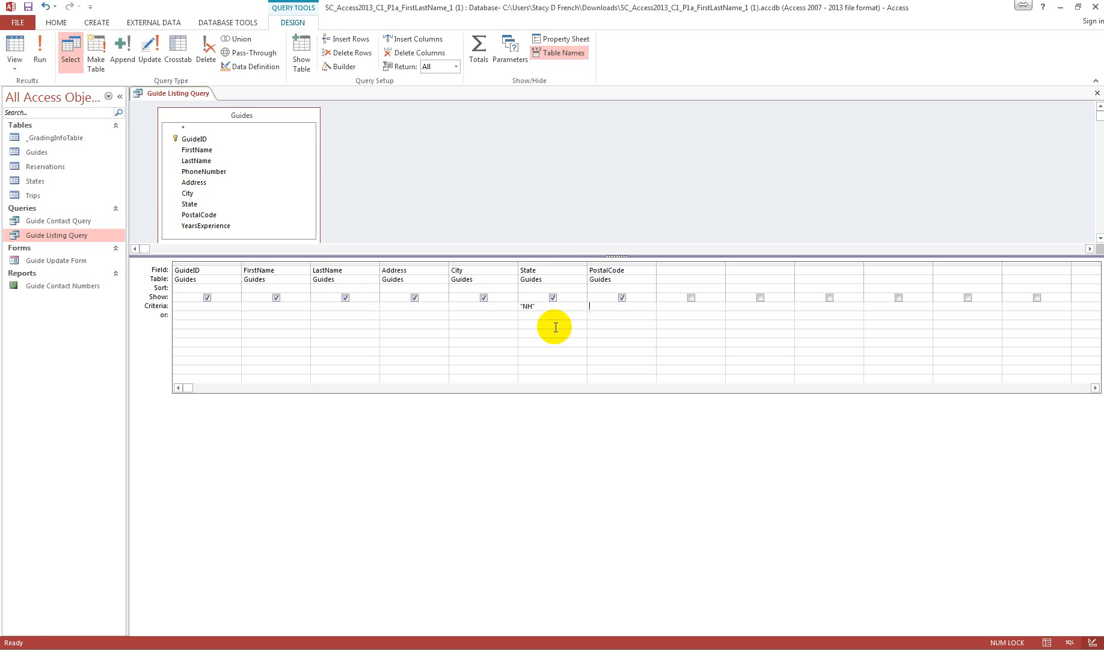
- Run Guide Listing Query, then close it and save its design changes
left_click(44, 46)
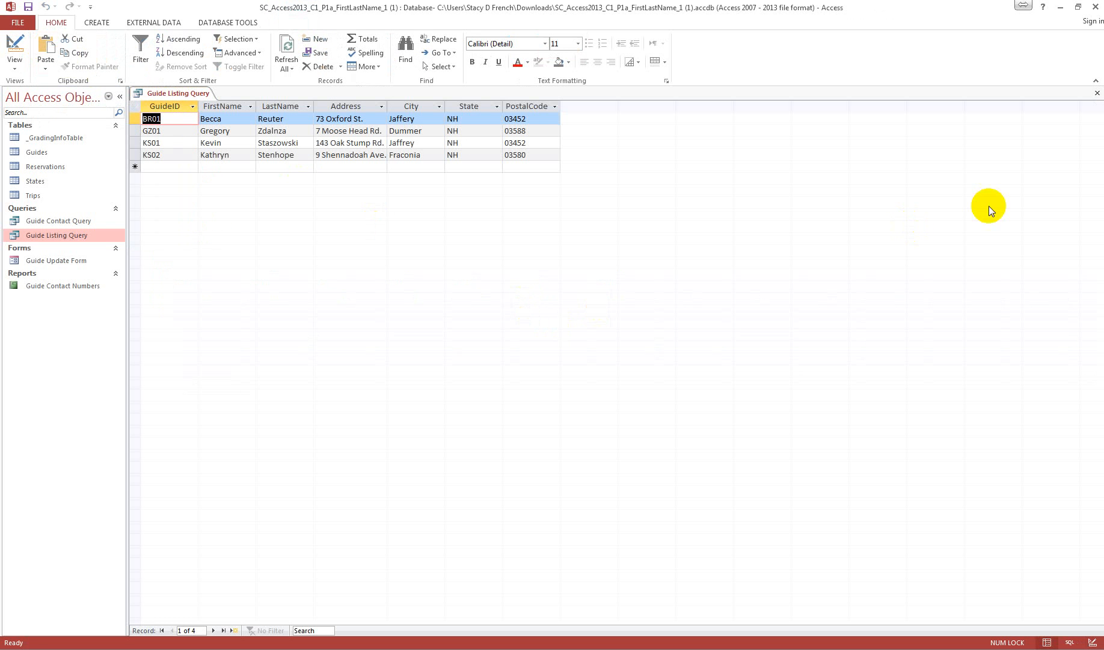
left_click(1097, 93)
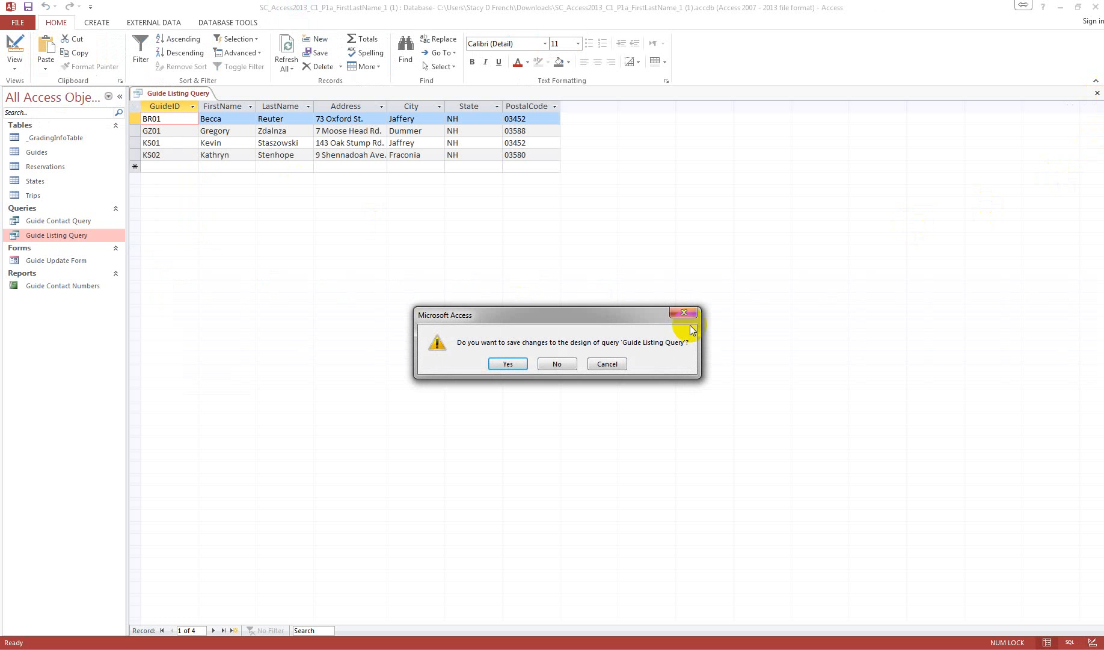
left_click(511, 362)
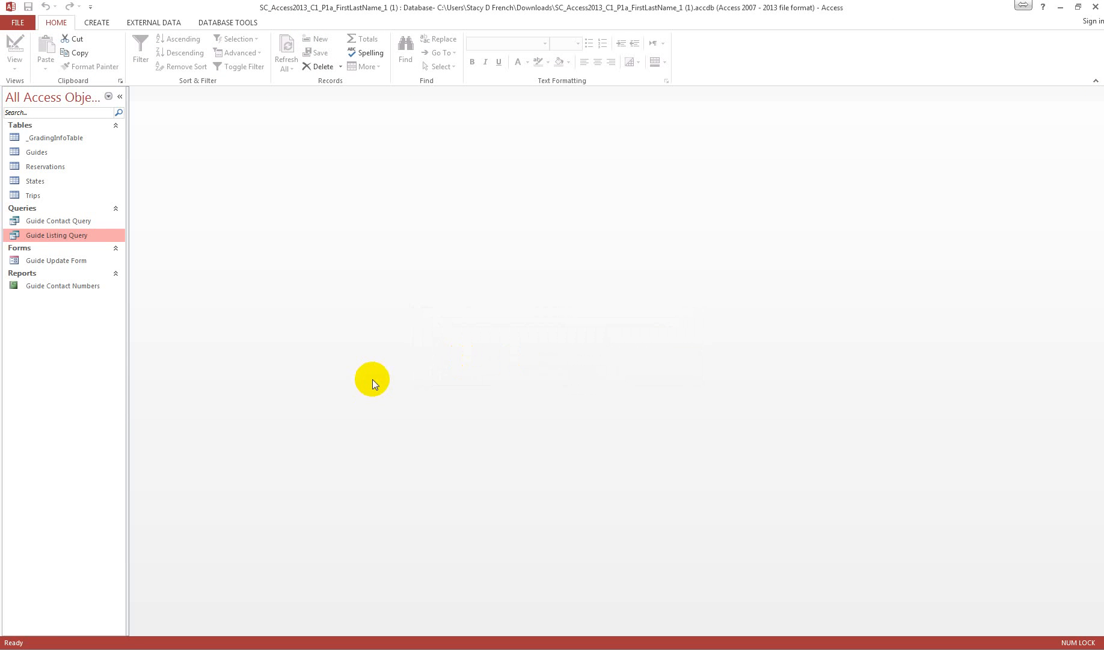
- Start a new query with the Simple Query Wizard and include all fields from the Trips table
left_click(97, 23)
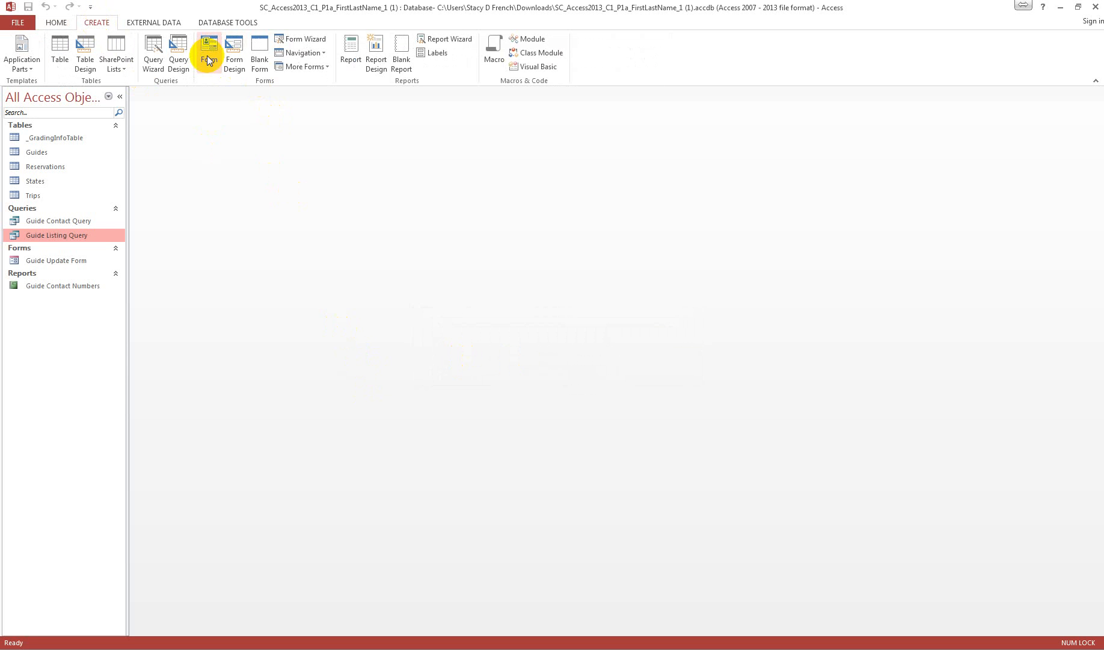
left_click(155, 50)
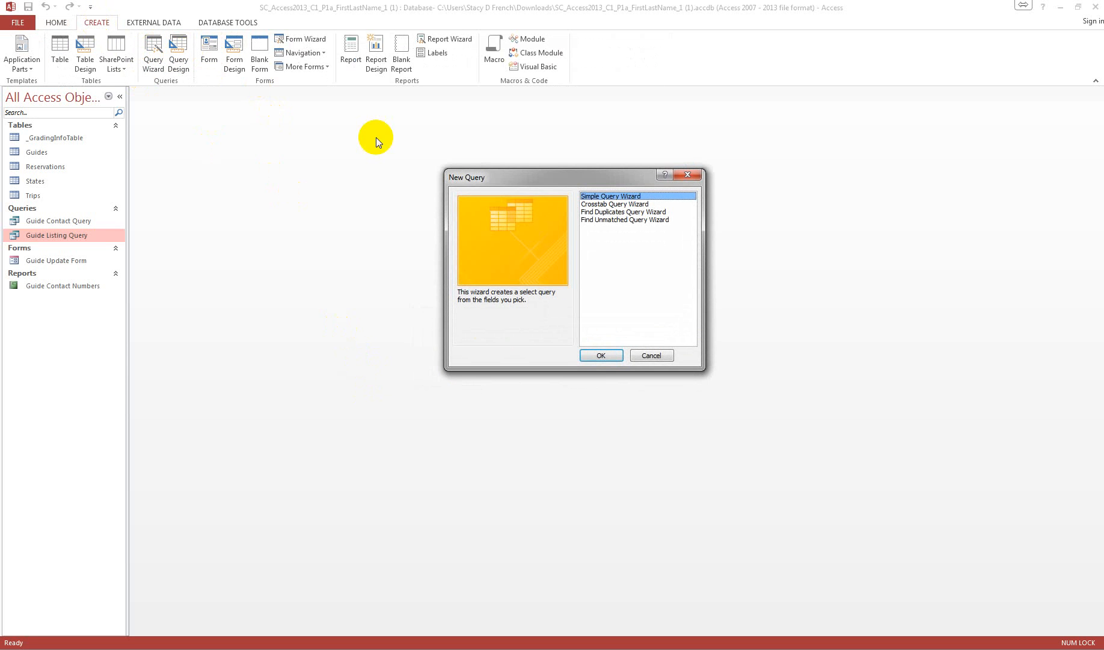
left_click(602, 353)
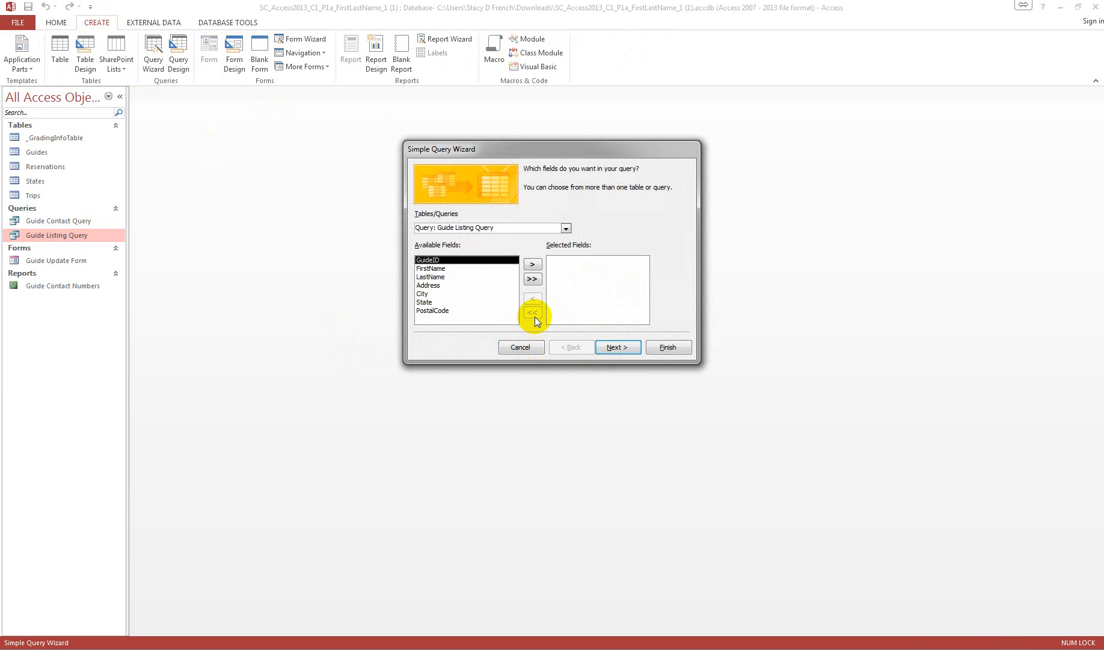
left_click(566, 228)
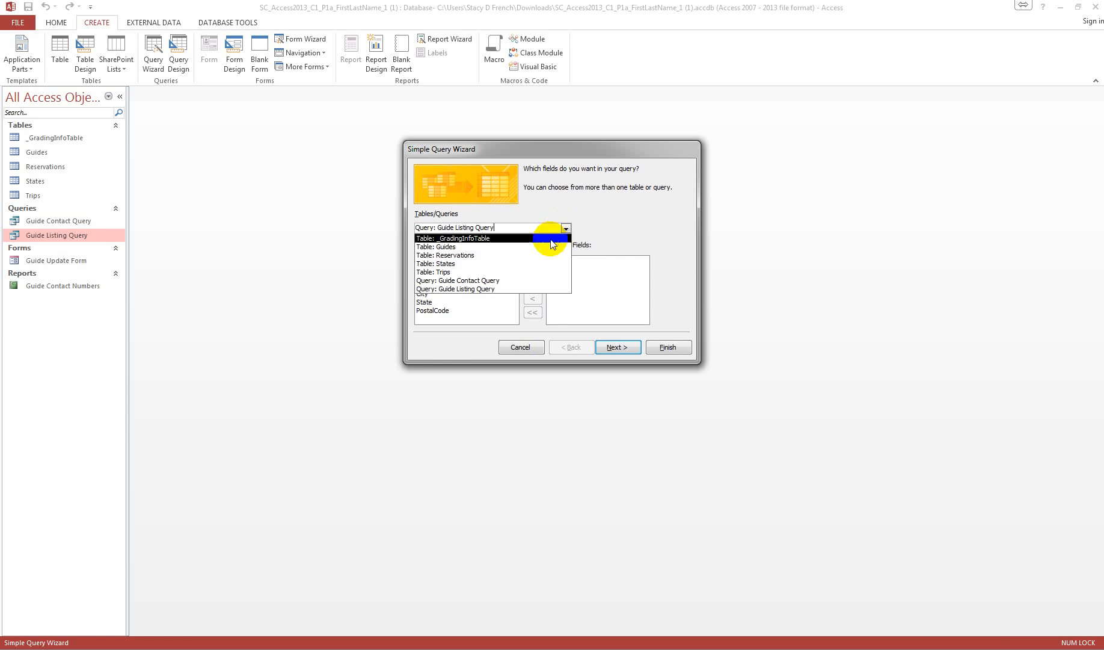
left_click(522, 272)
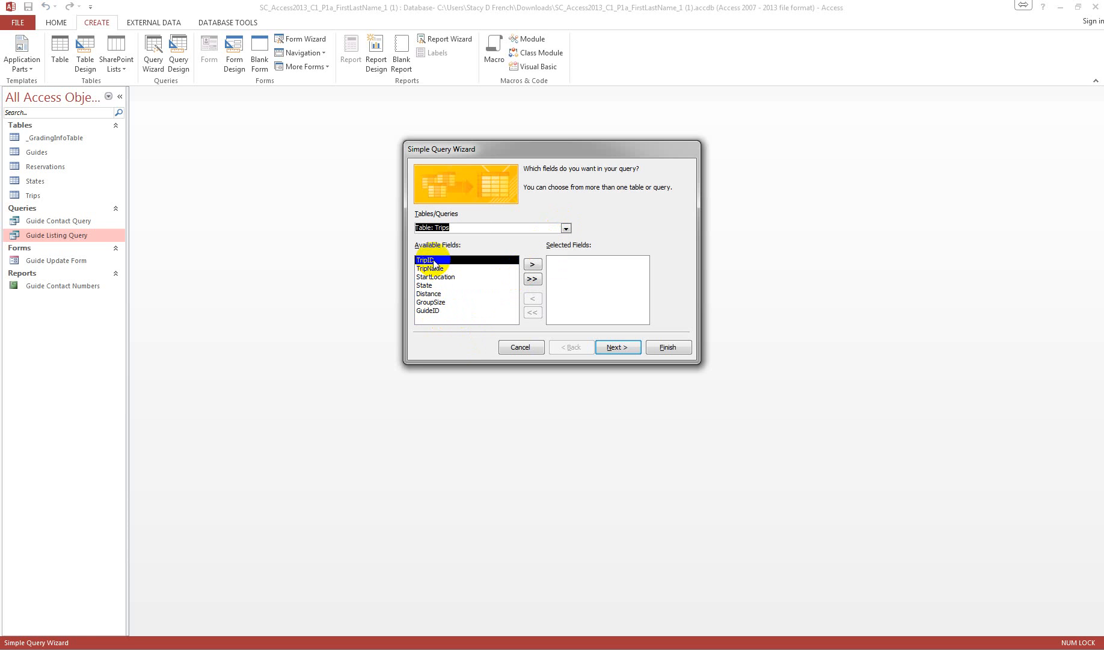
left_click(533, 280)
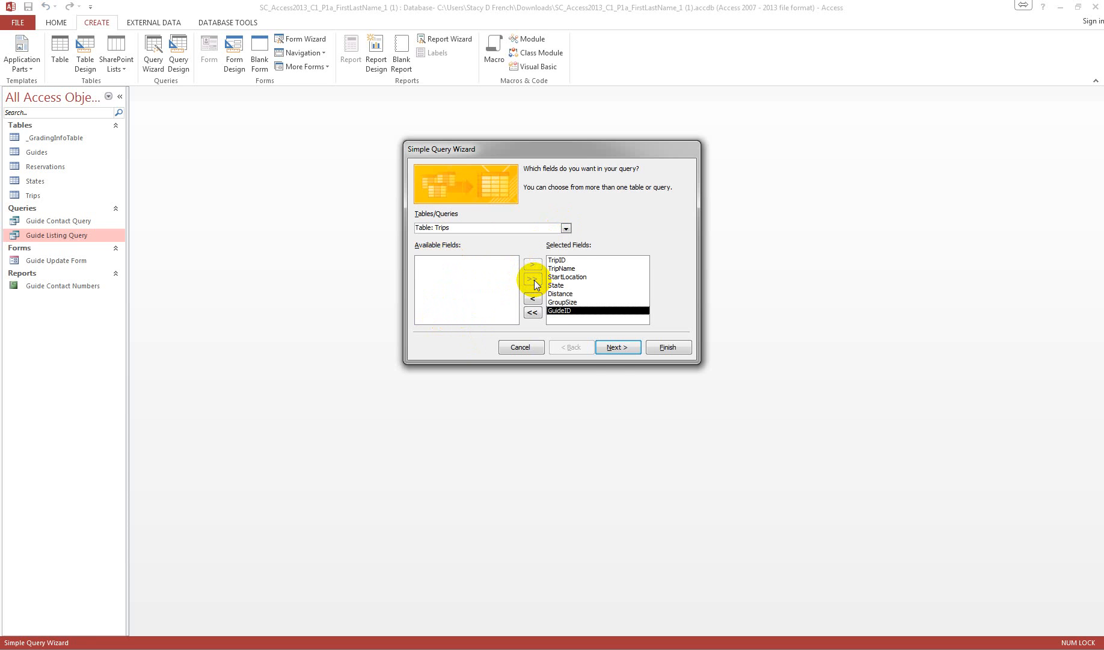
- Finish the wizard as a detail query titled Trips Query, opening its design, and close the query
left_click(612, 352)
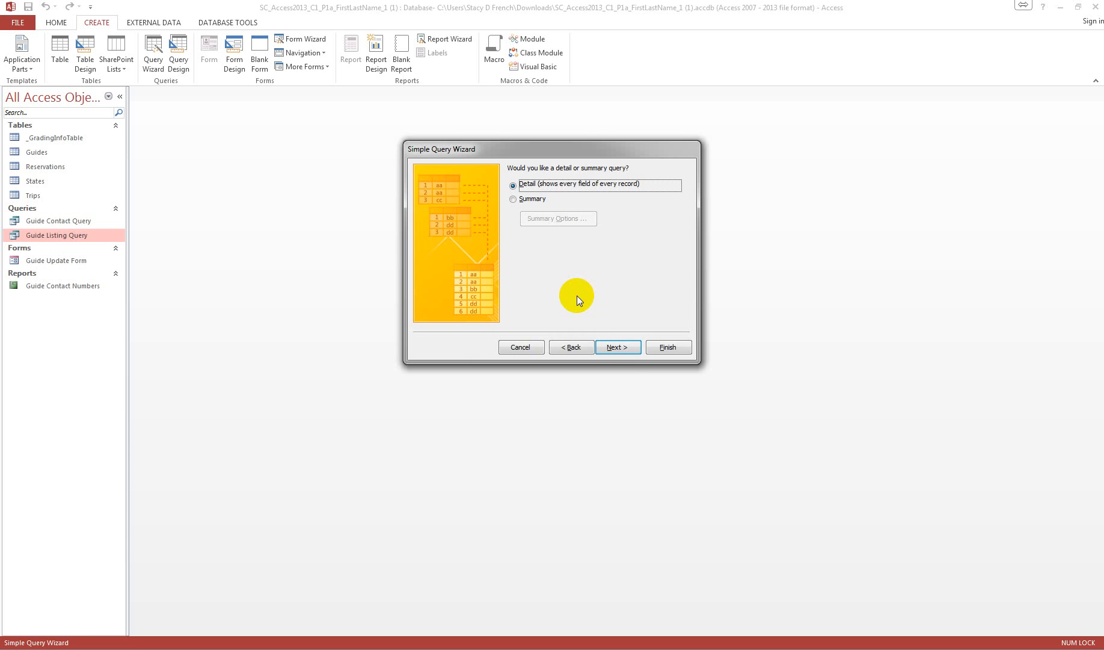
left_click(614, 346)
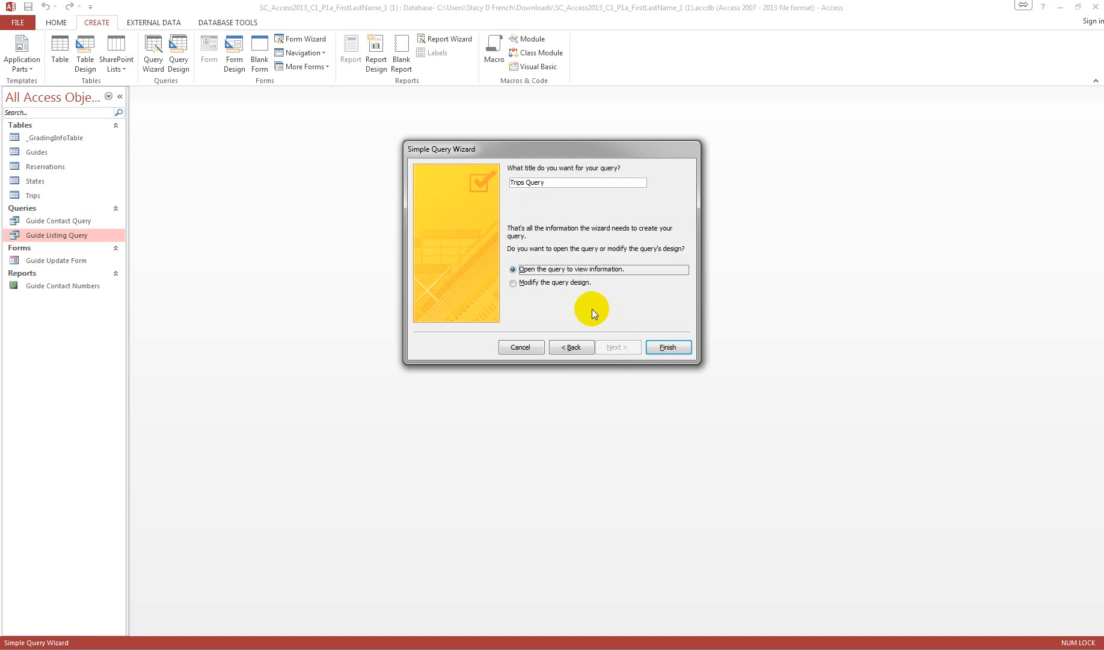
left_click(566, 182)
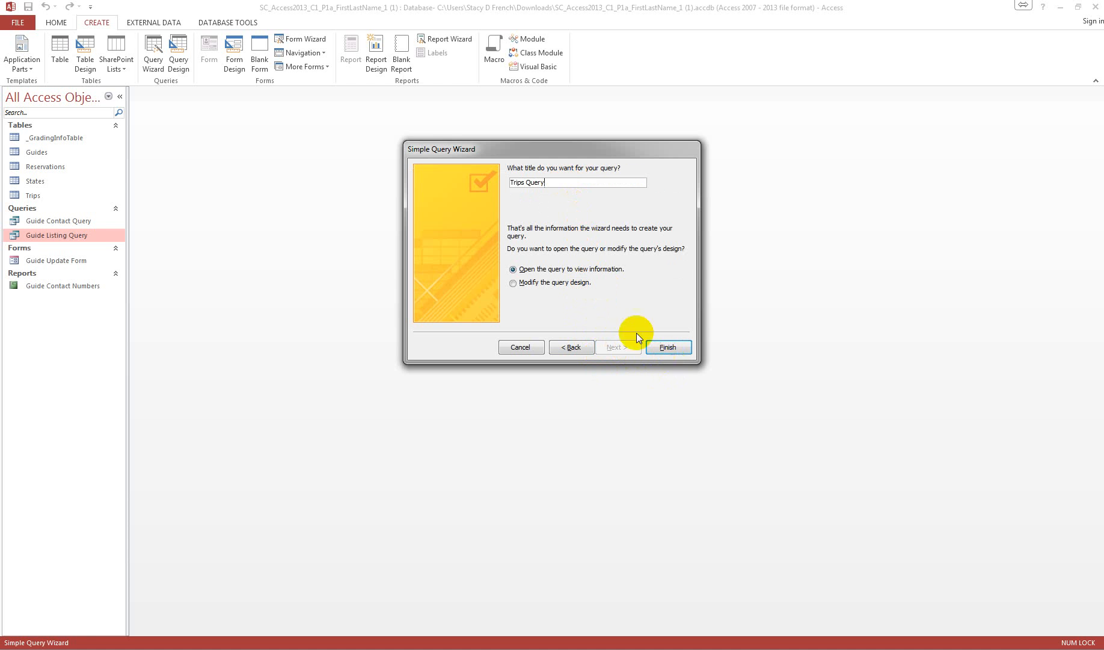
left_click(517, 284)
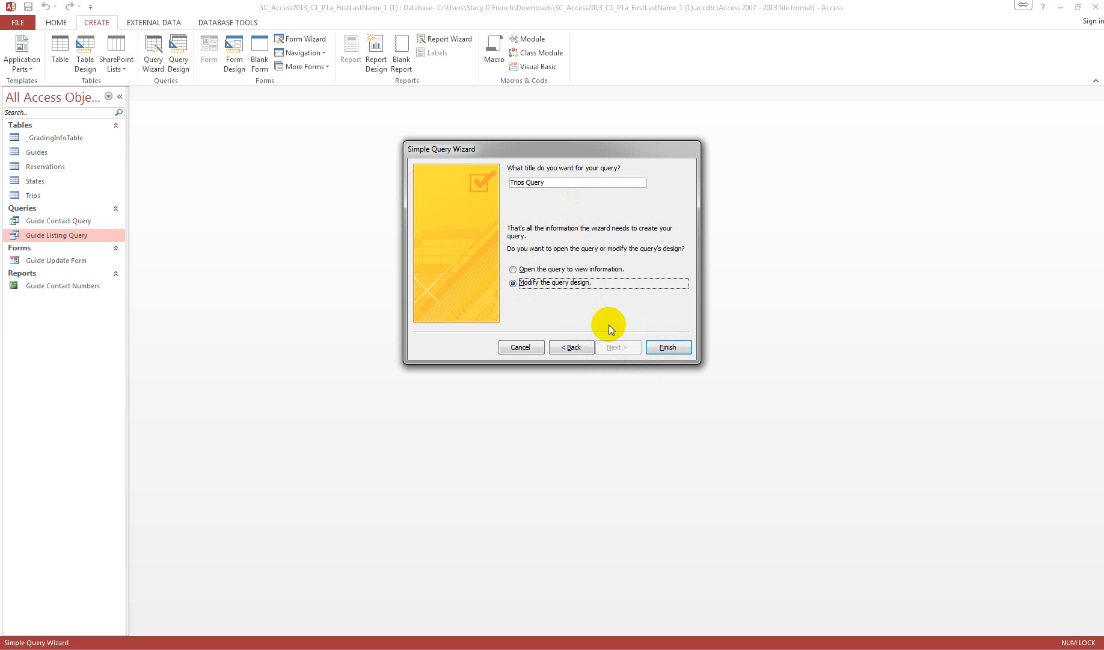
left_click(667, 347)
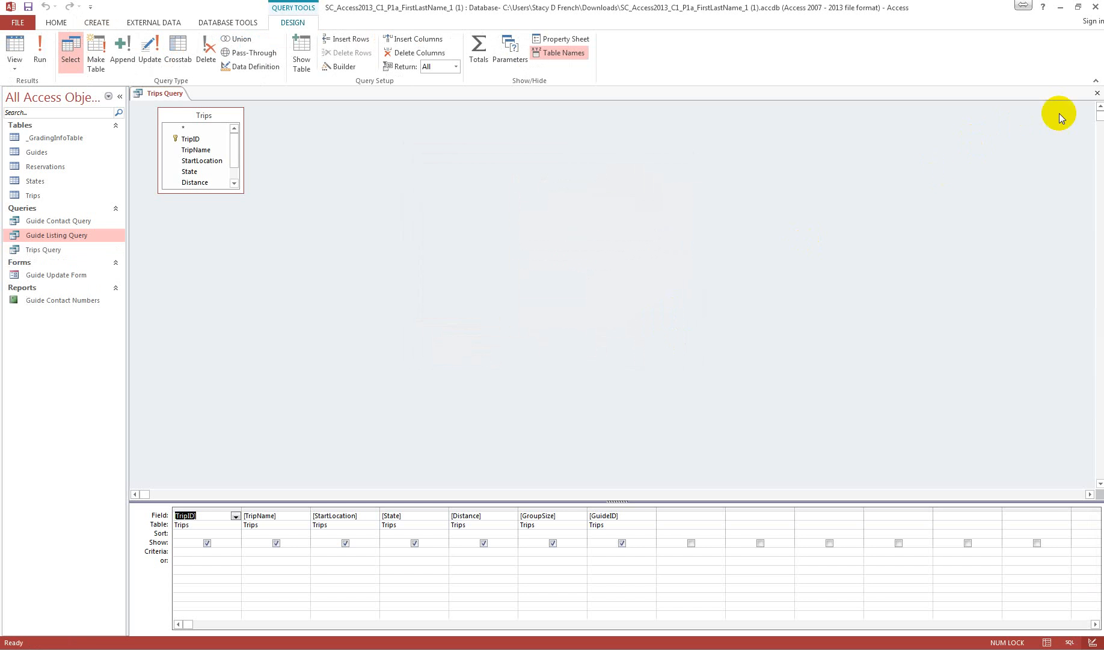
left_click(1097, 92)
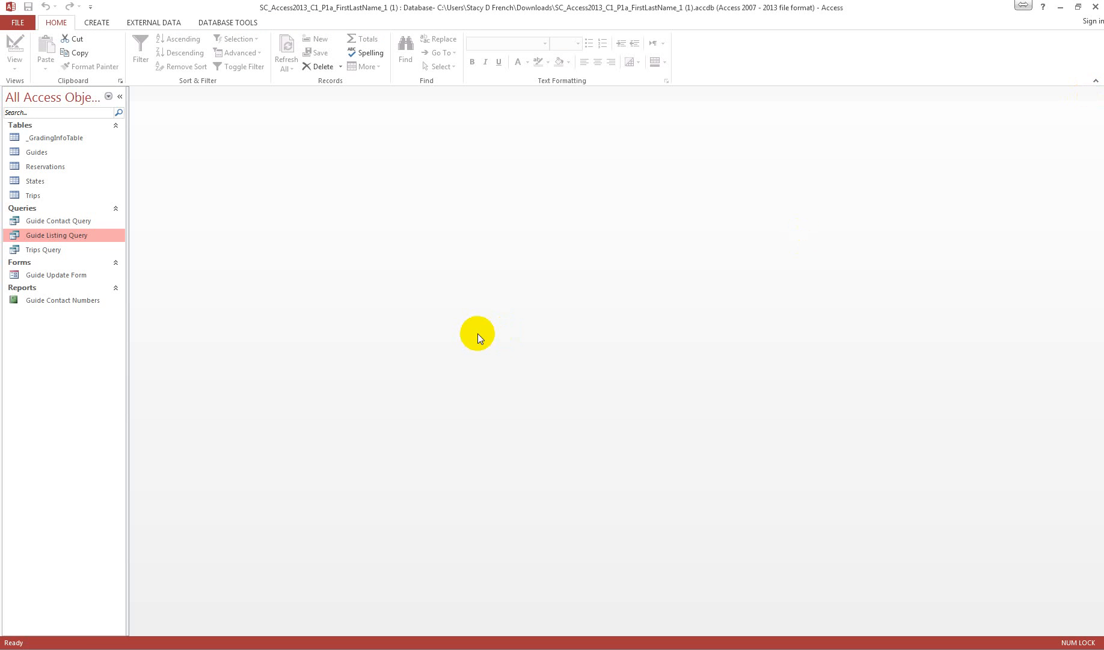
left_click(98, 22)
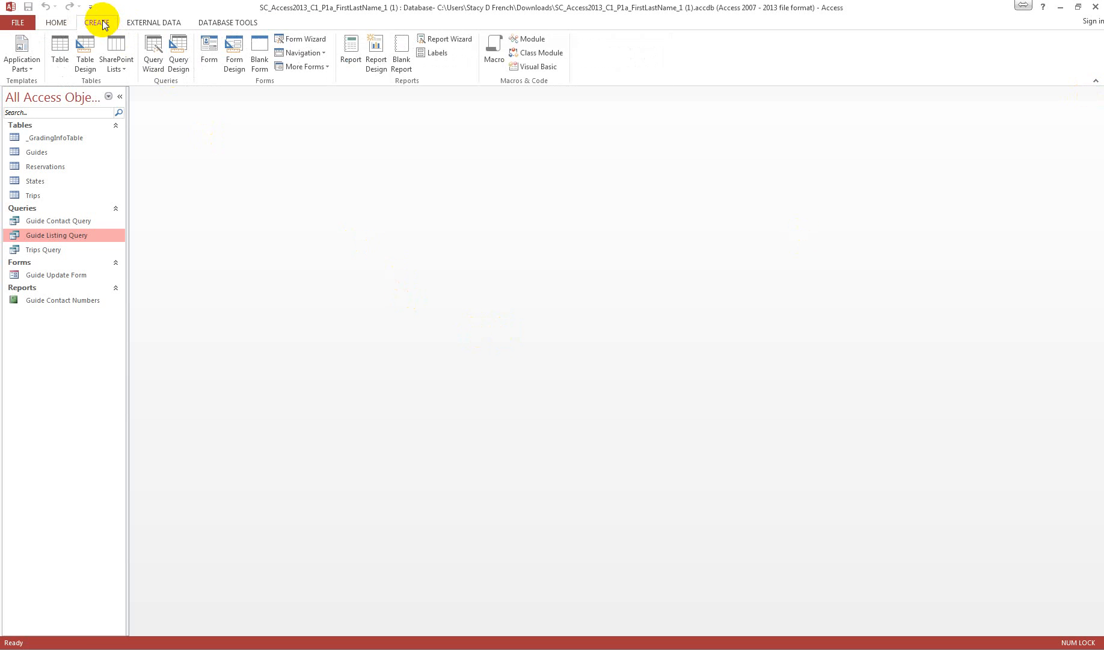
left_click(209, 49)
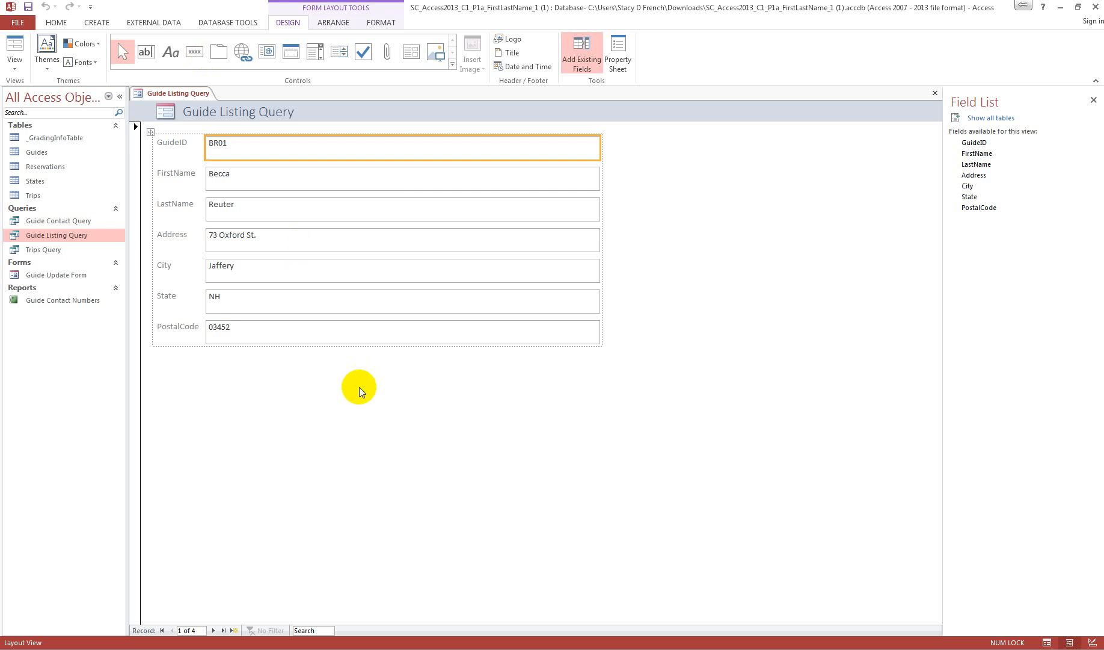
left_click(935, 93)
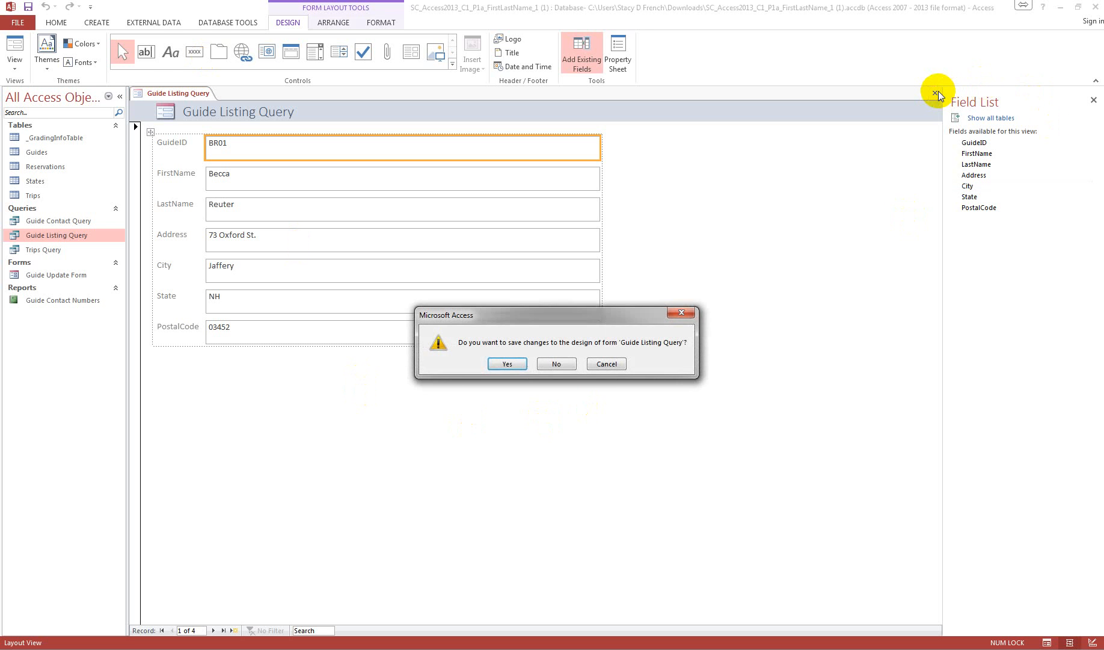
left_click(558, 365)
- Create a basic form from the Trips table, then close it and save it as Trips Form
left_click(37, 196)
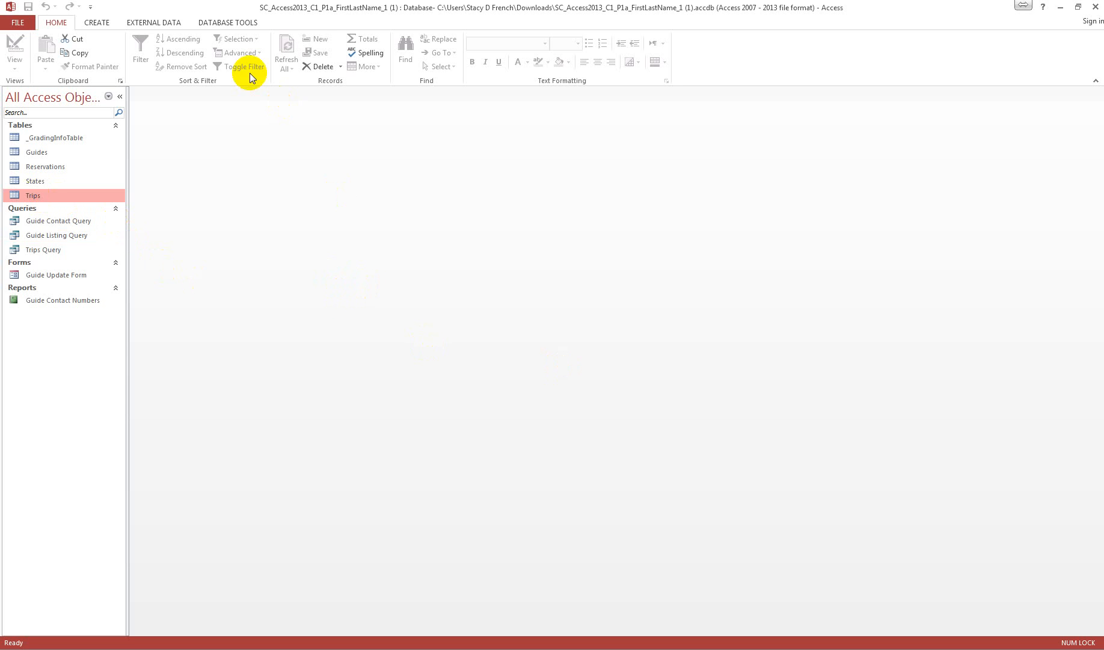
left_click(97, 22)
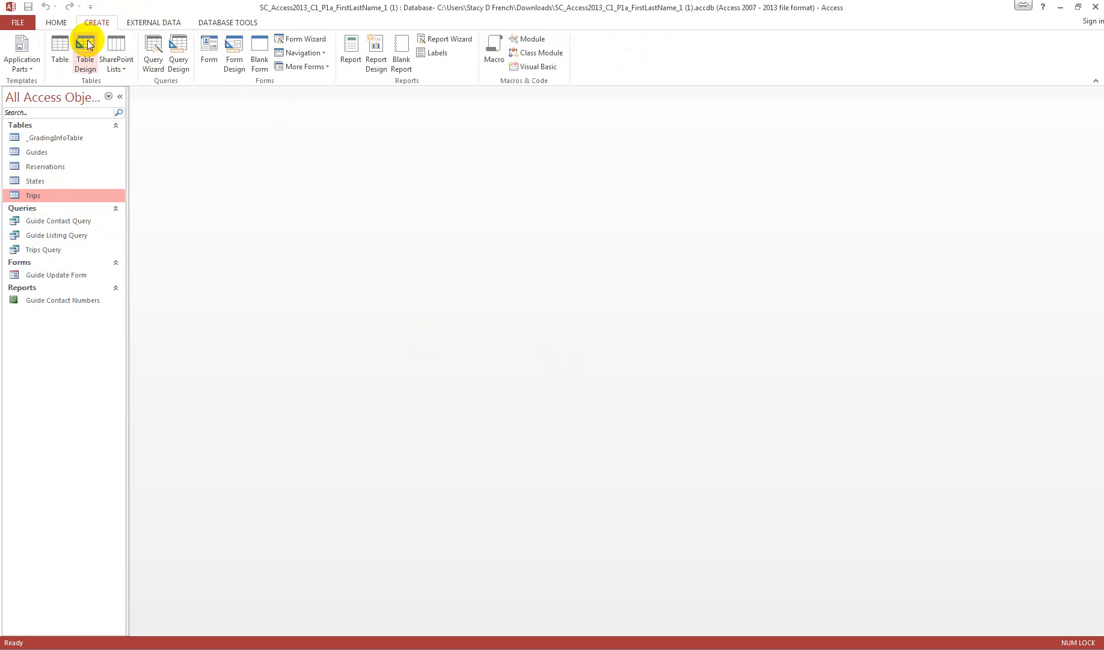
left_click(208, 49)
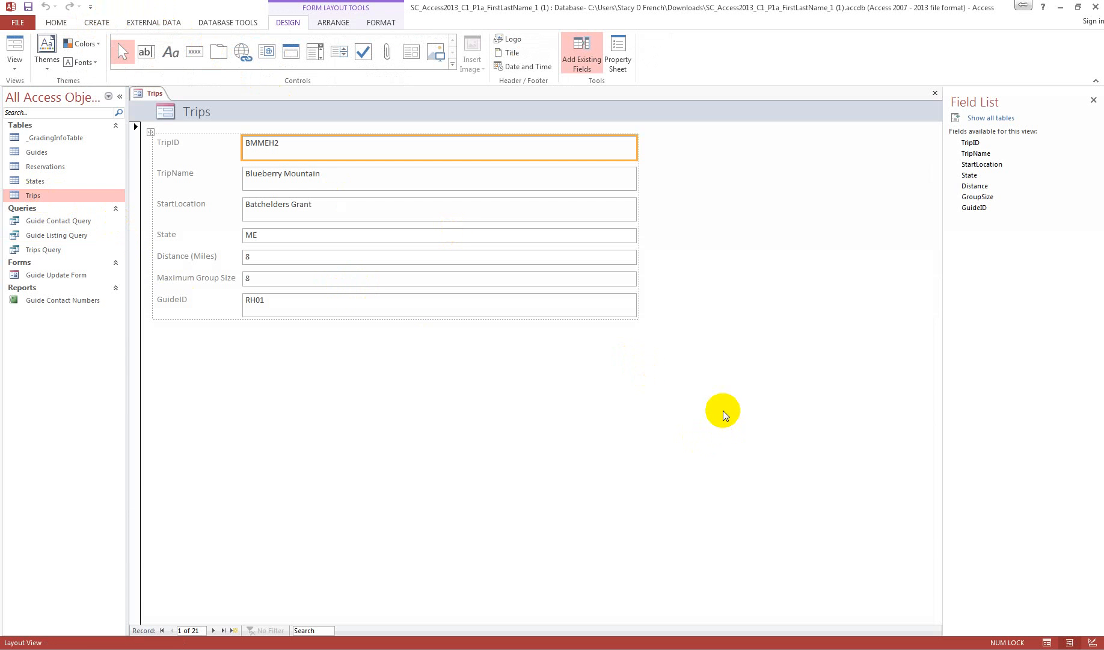
left_click(934, 92)
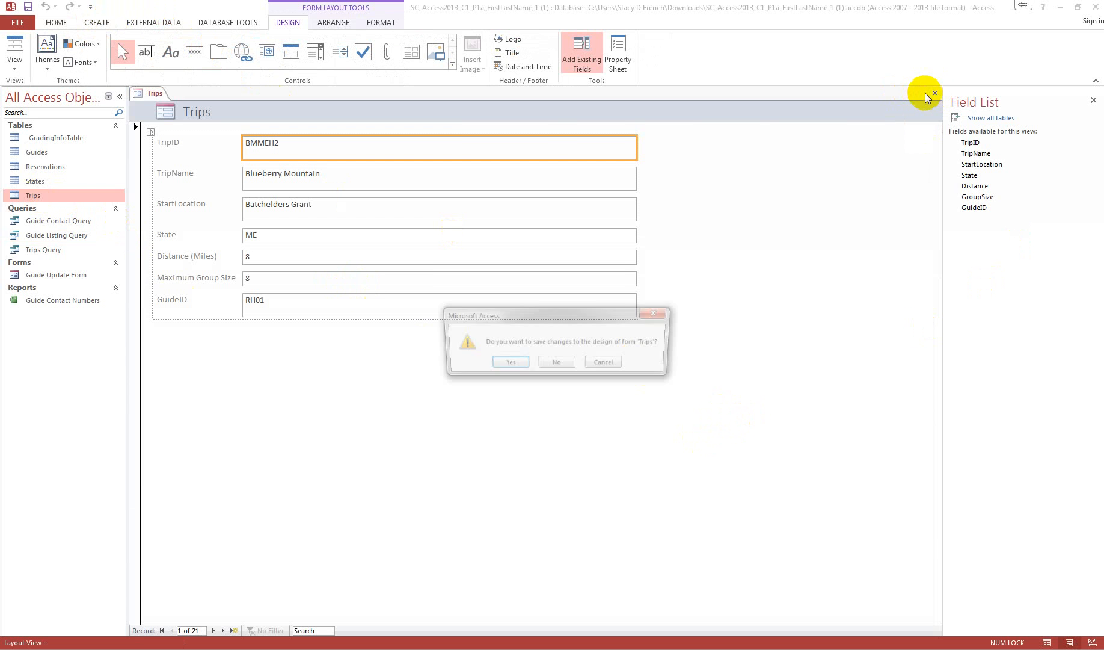
left_click(508, 364)
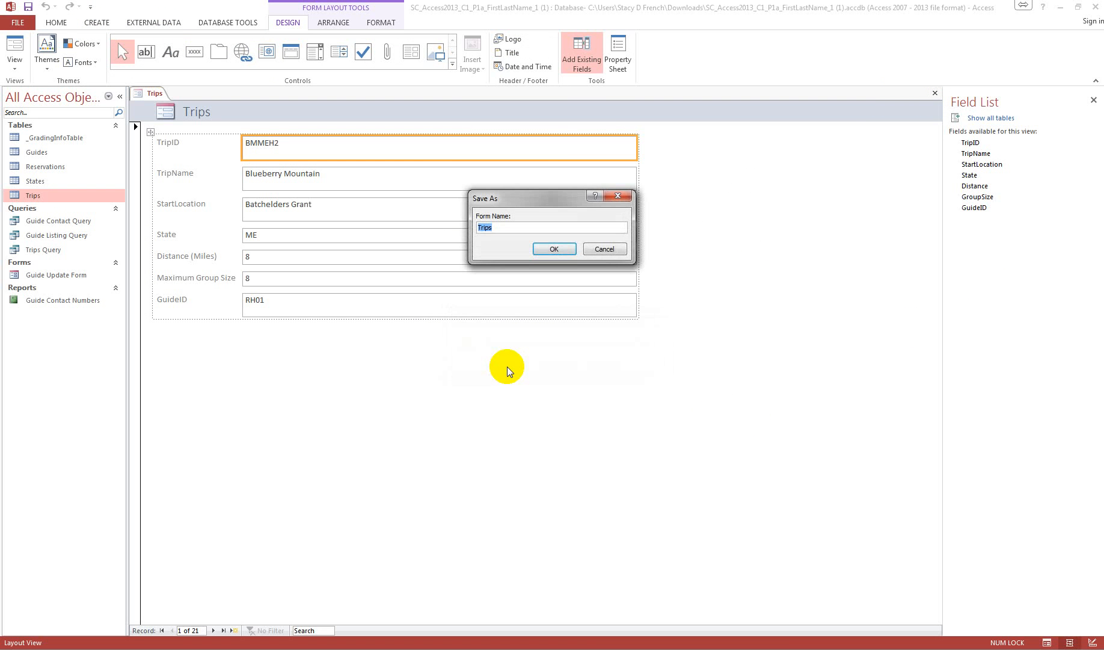
left_click(513, 227)
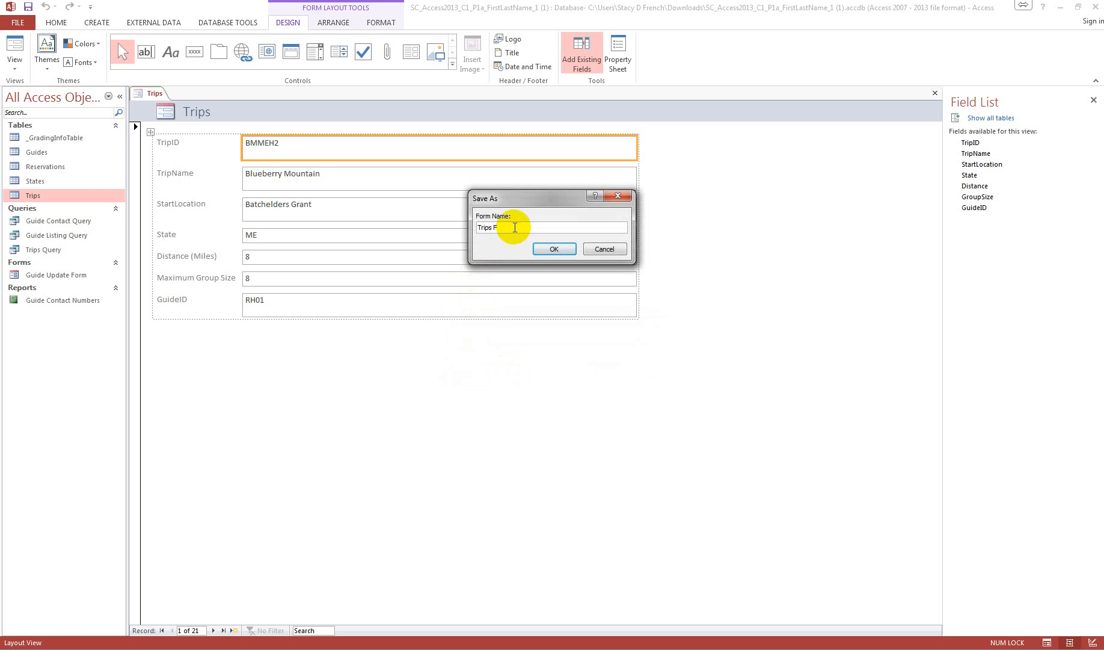
type("Form")
left_click(559, 247)
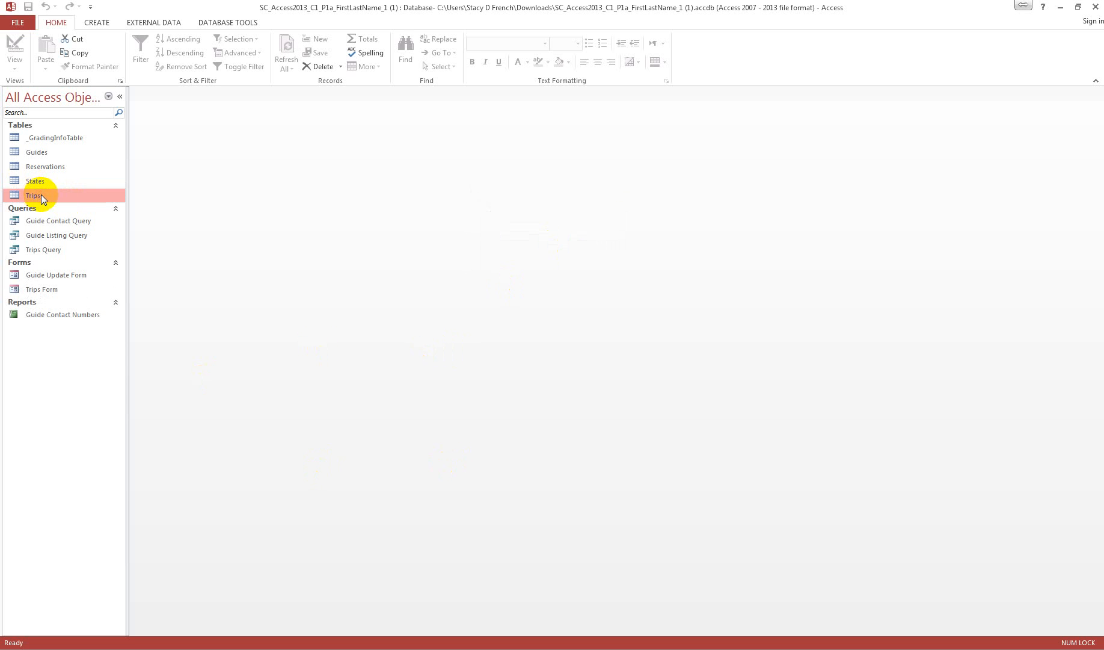
left_click(97, 23)
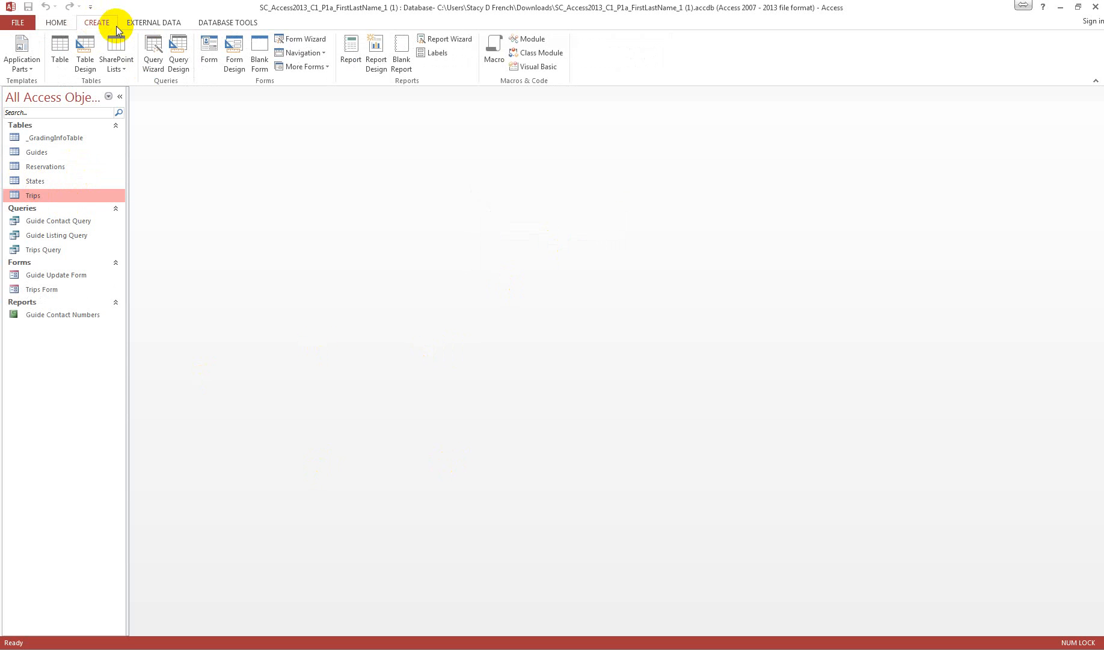
left_click(234, 57)
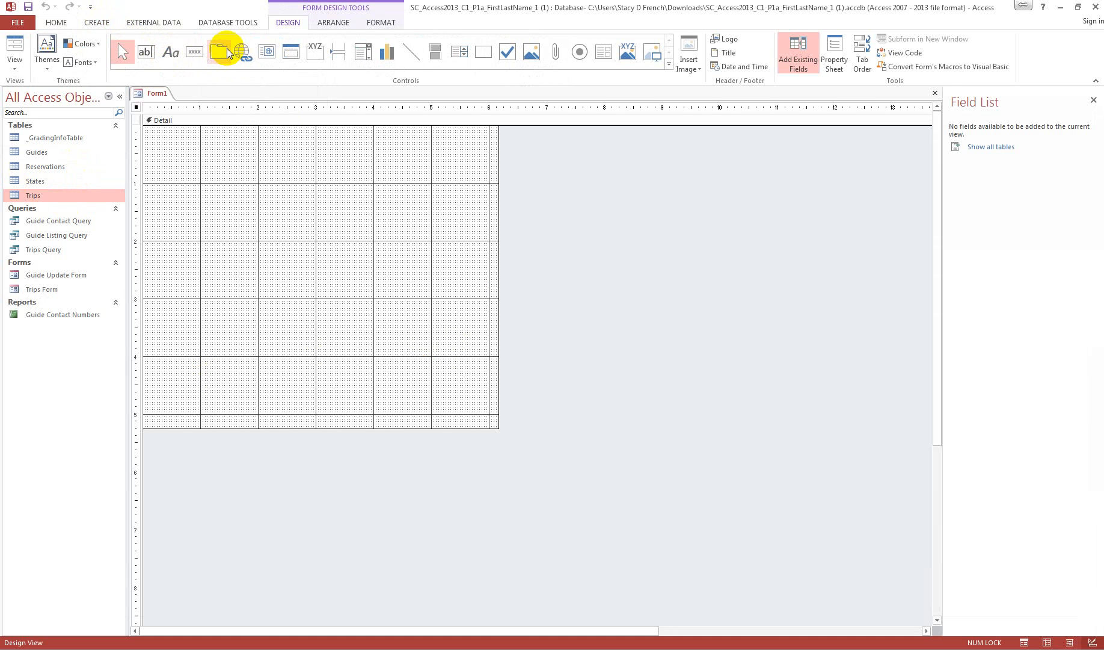
left_click(934, 93)
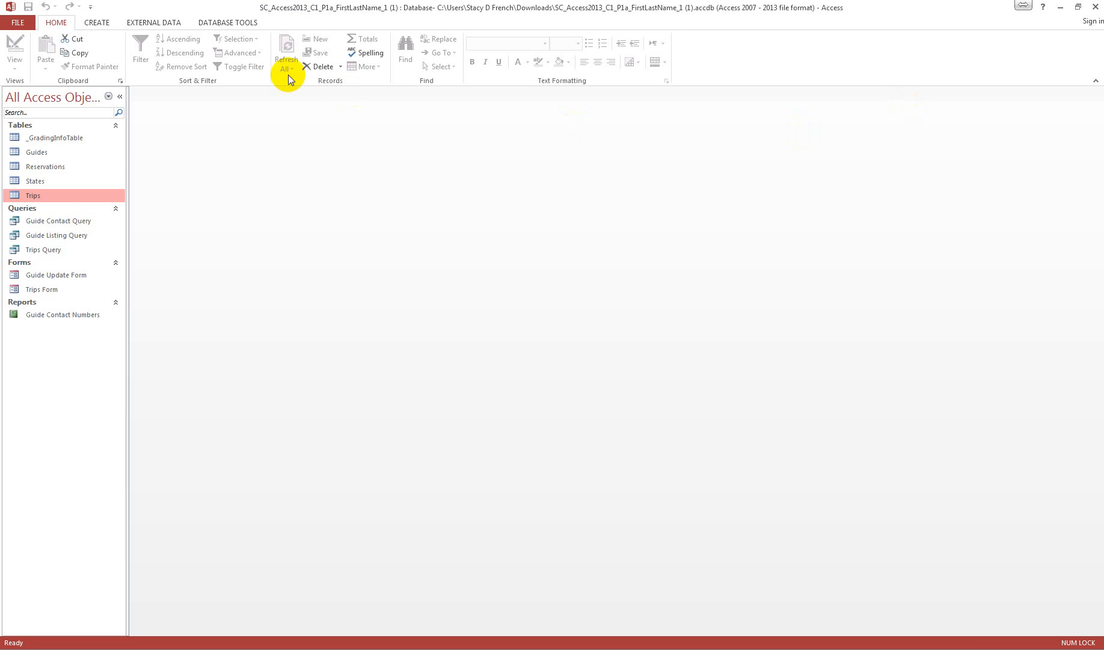
- Create a basic report from the Trips table, then close it and save it as Trips Report
left_click(100, 21)
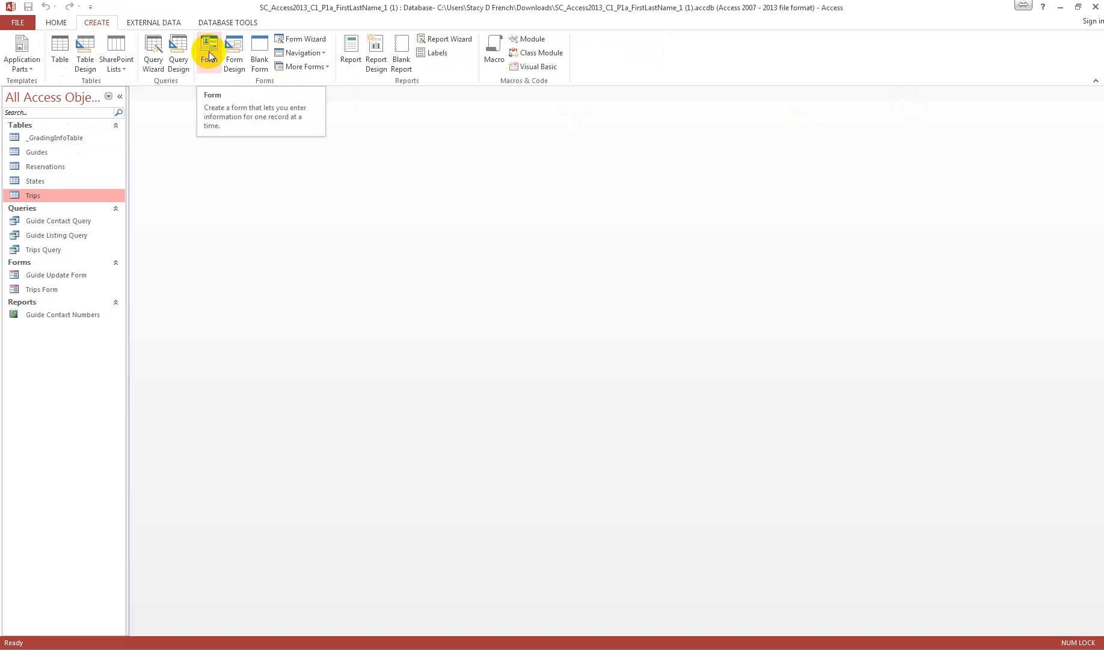
left_click(350, 60)
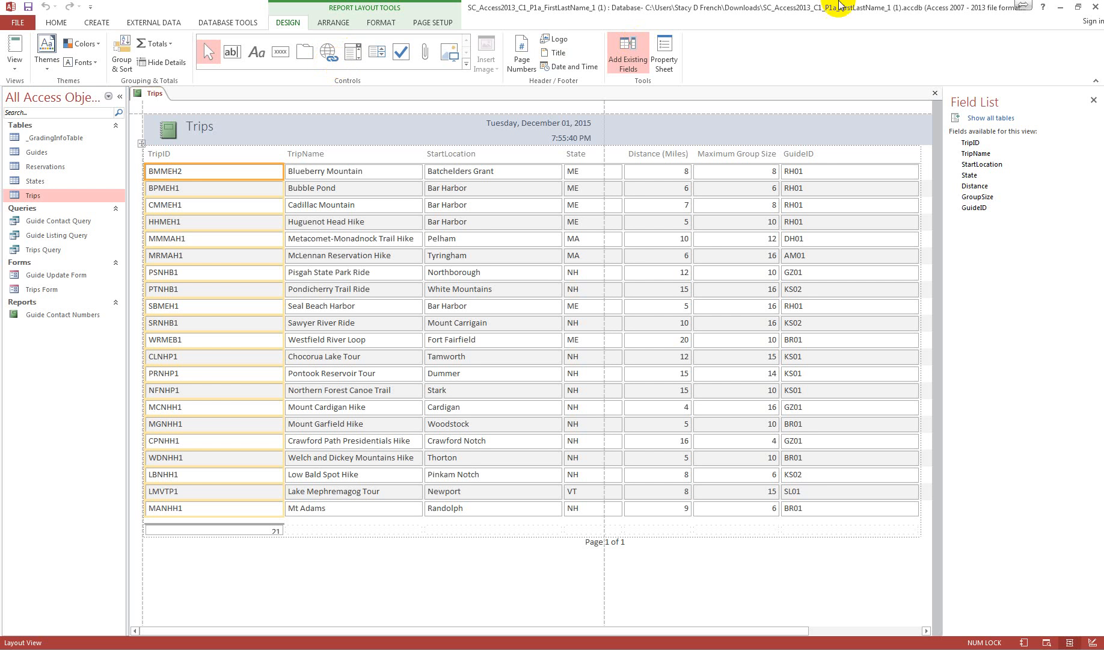
left_click(934, 93)
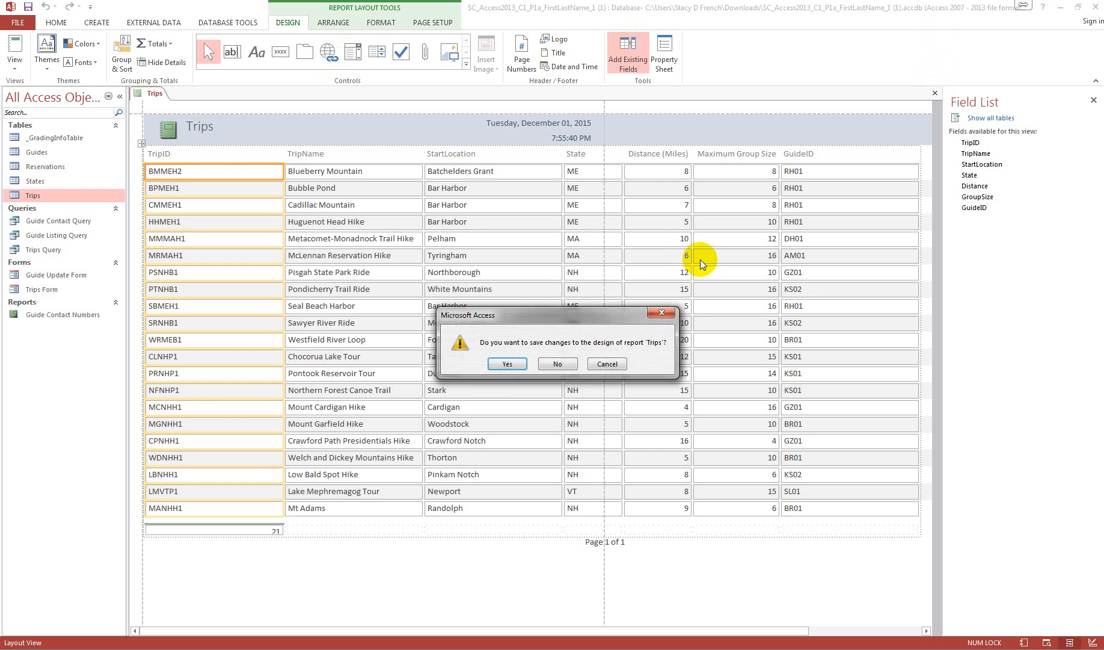
left_click(507, 363)
left_click(516, 229)
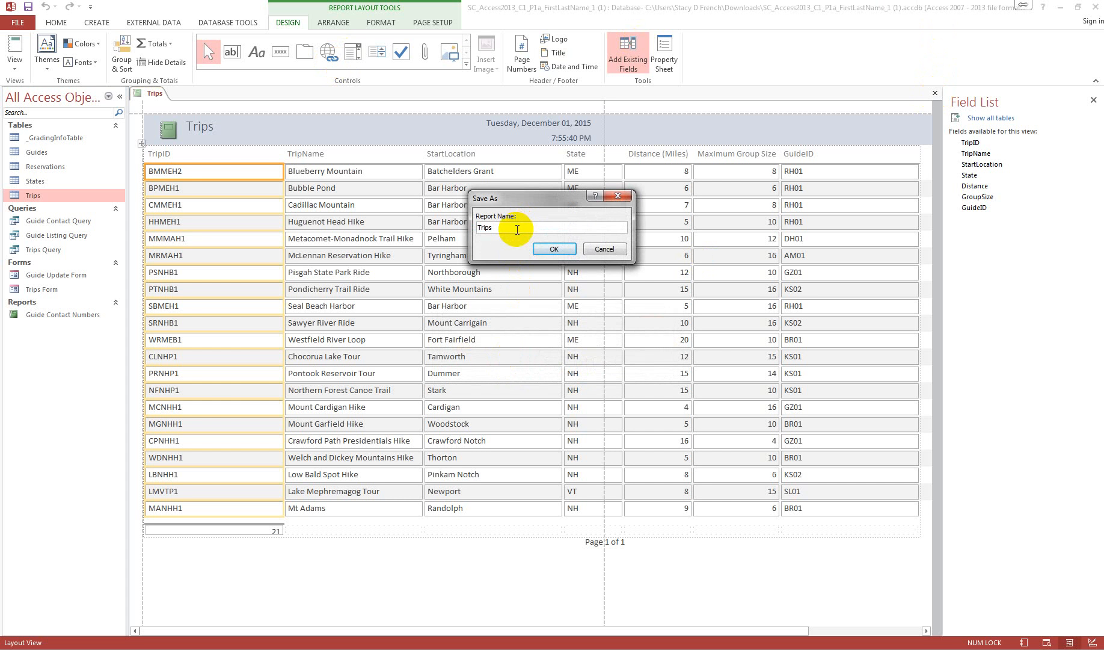
type("Report")
left_click(556, 248)
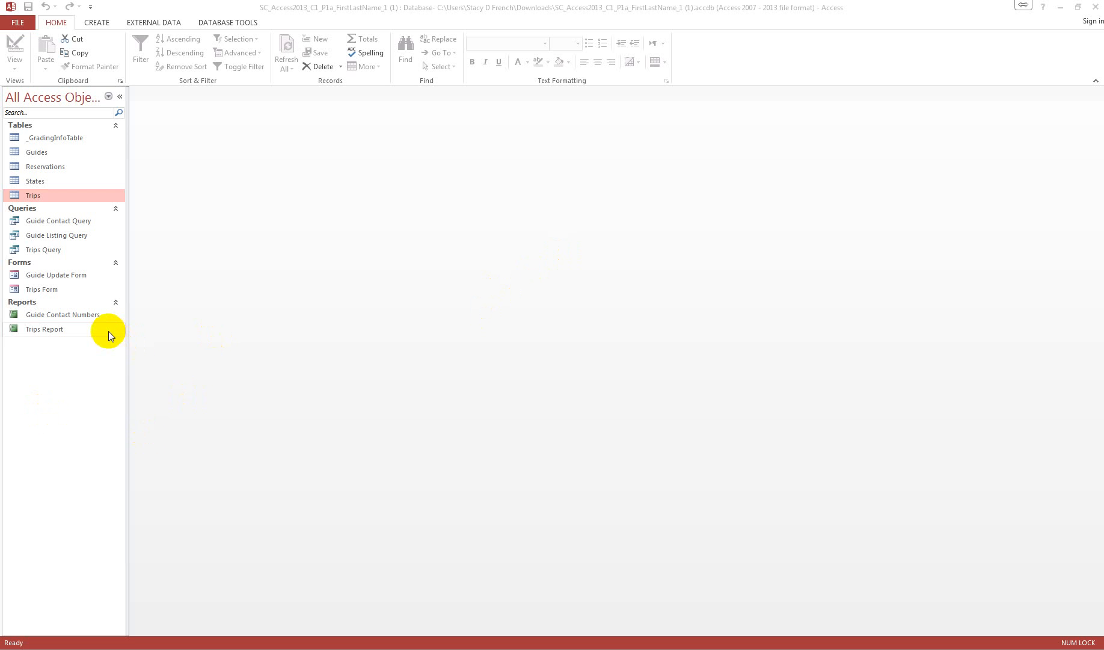
- In Guide Update Form, replace the Address of the guide with GuideID BR01 with the new street address and close the form
left_click(53, 275)
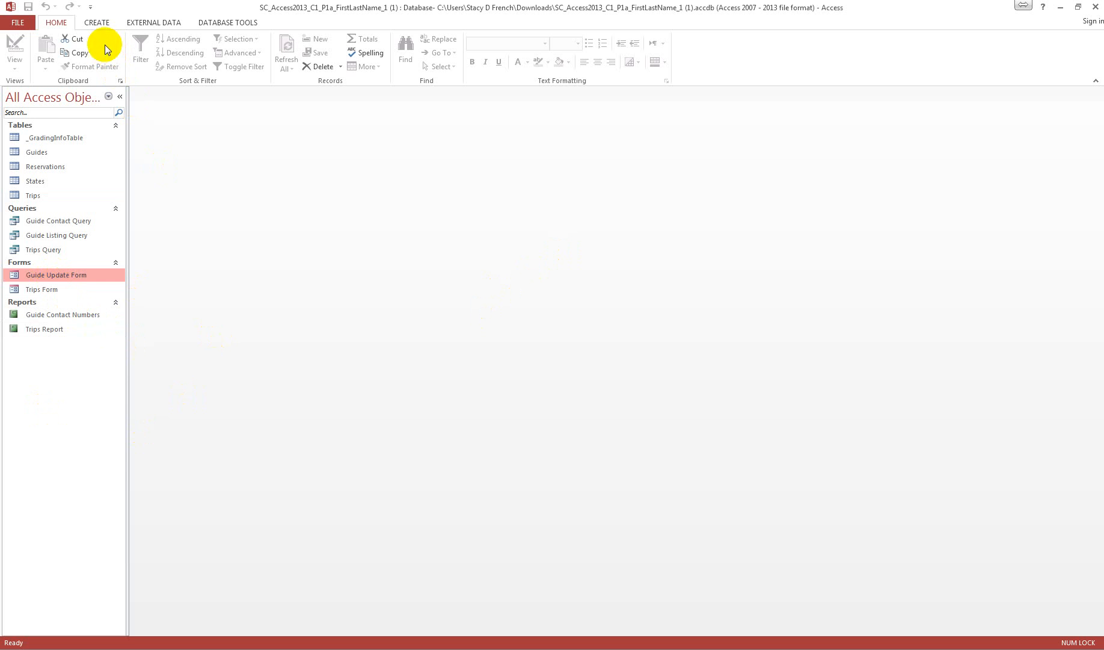
left_click(71, 275)
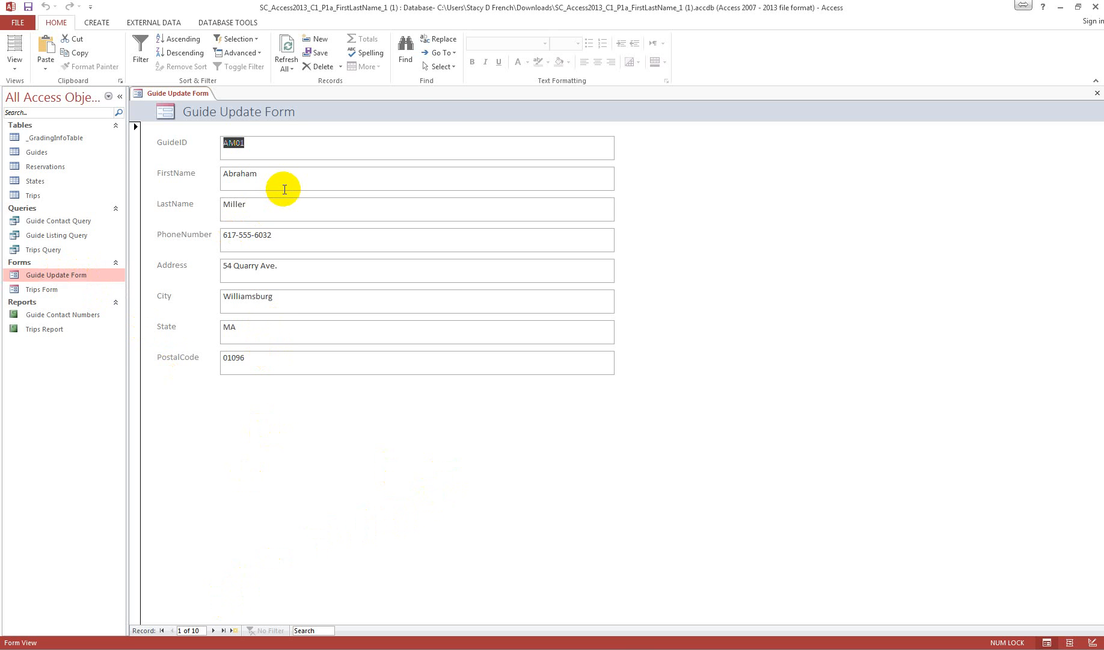
left_click(214, 630)
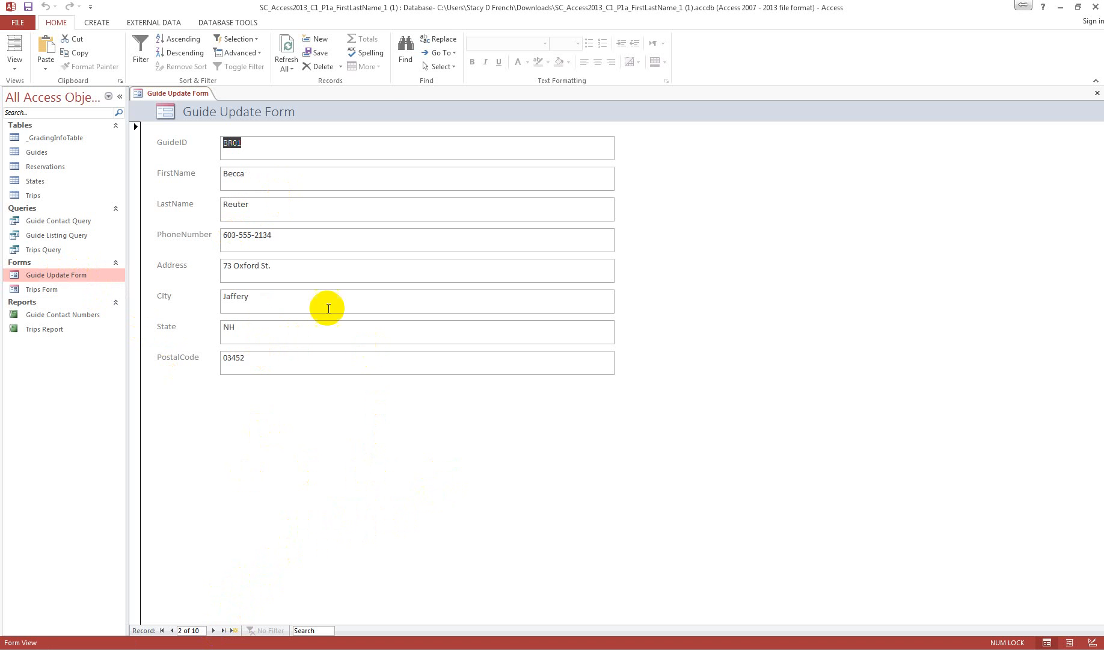
left_click_drag(291, 264, 228, 265)
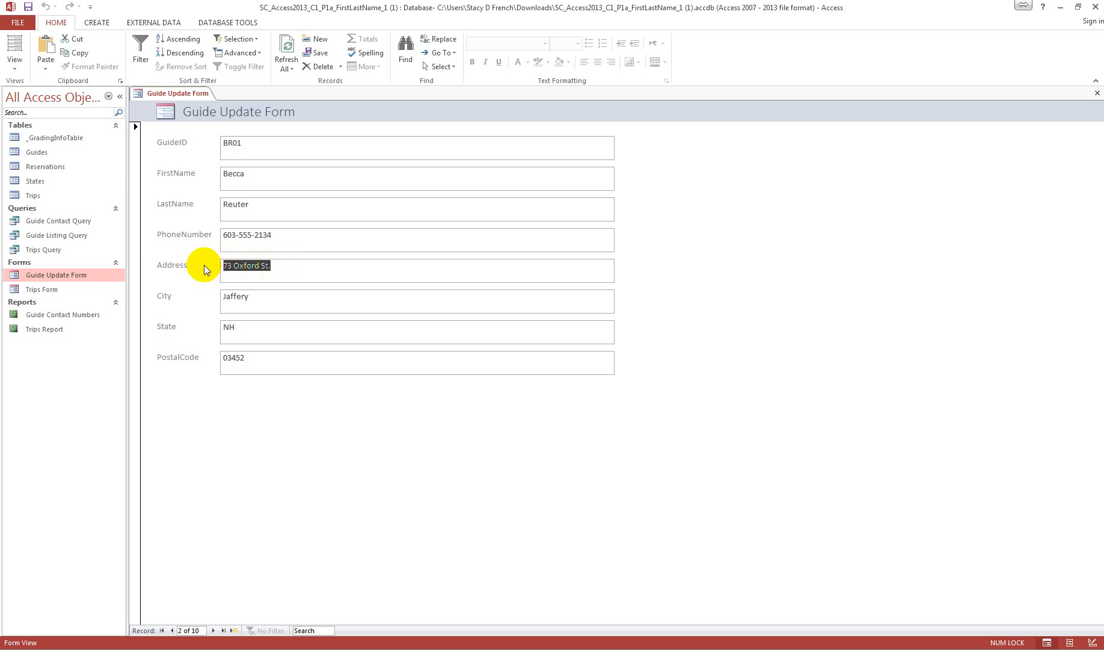
type("140")
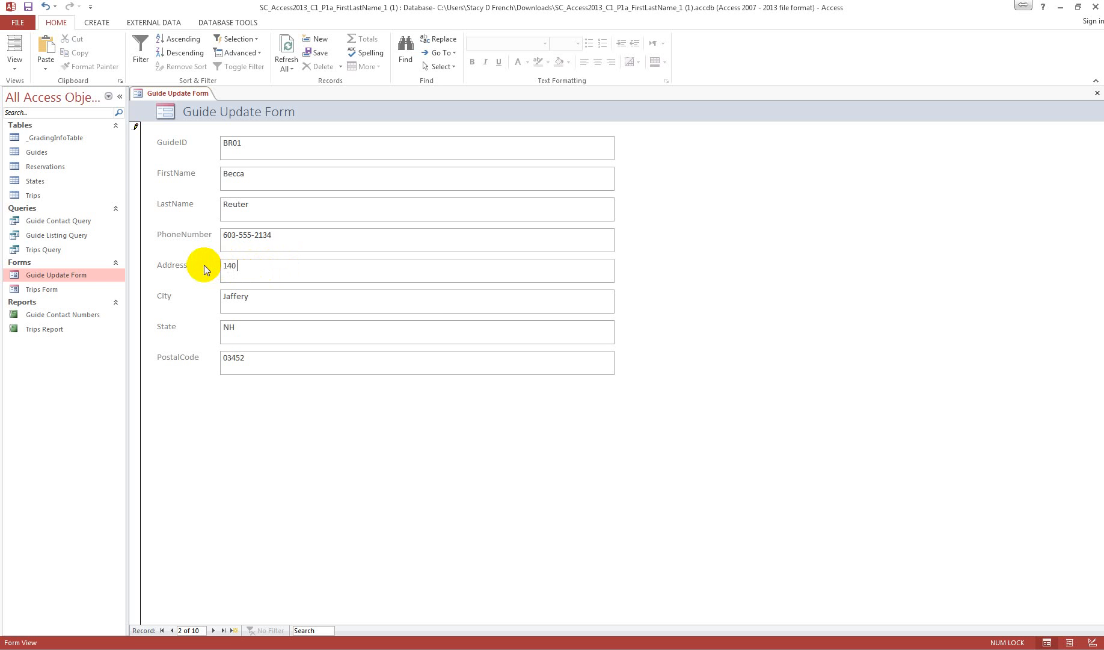
type(" Oak Stump Rd.")
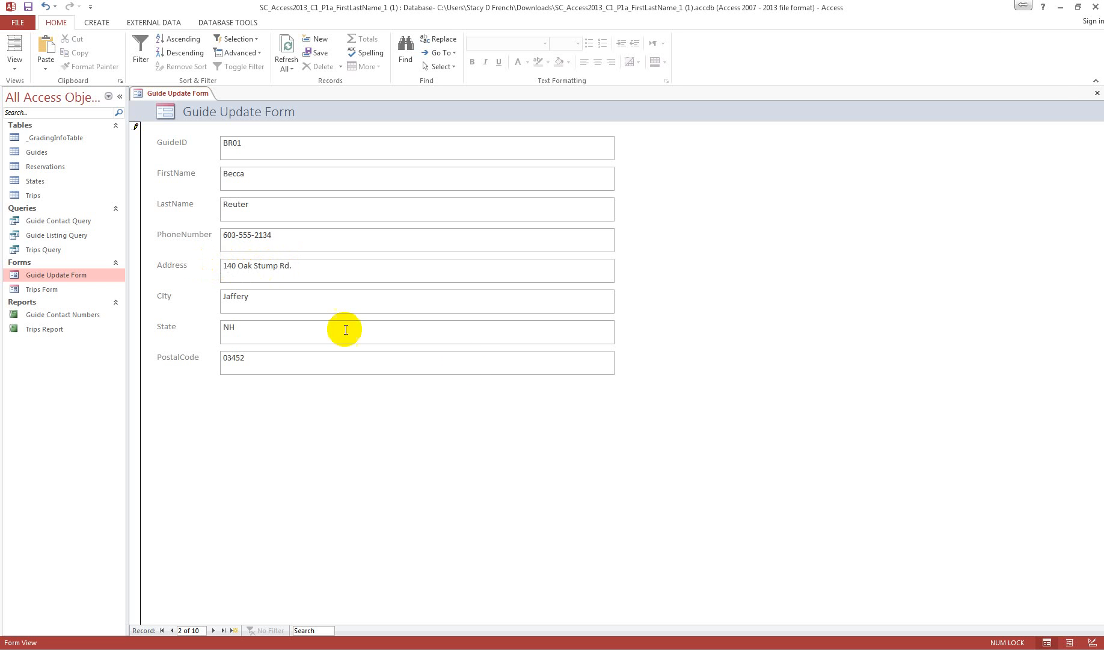
left_click(1096, 95)
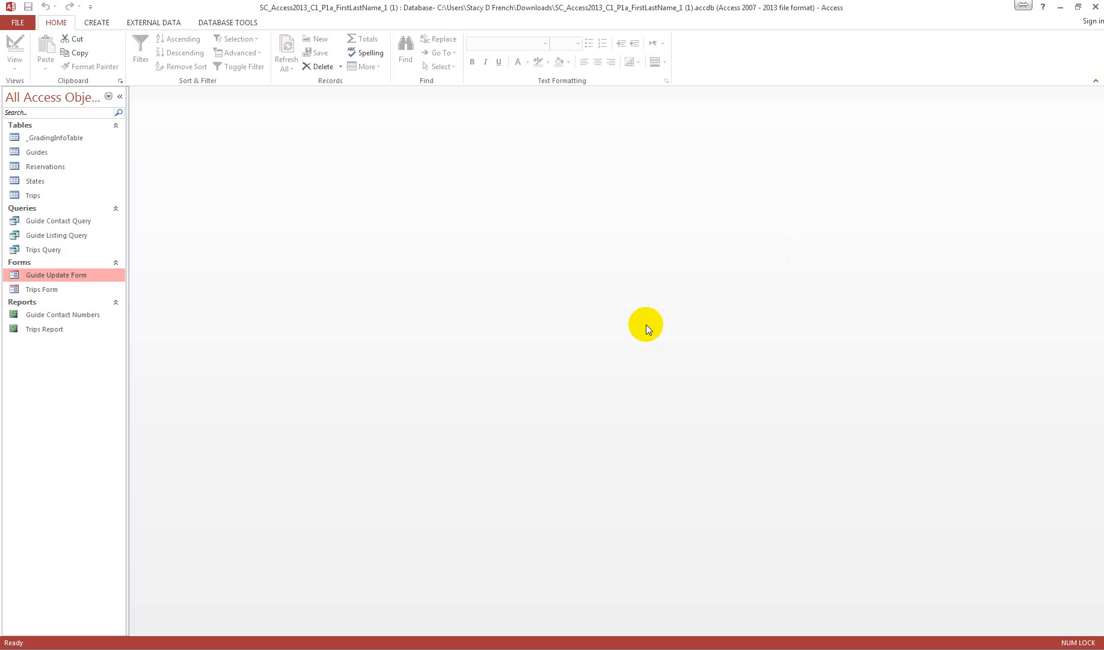
- Reopen Guide Update Form, check the Address in record BR01, and close the form
double_click(50, 275)
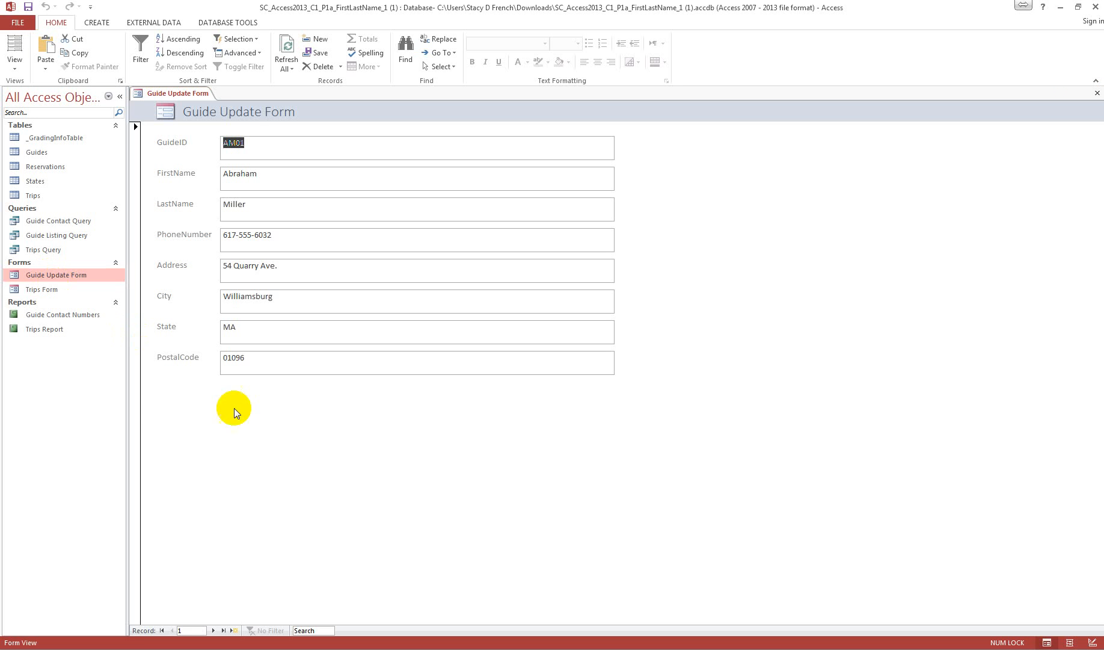
left_click(213, 629)
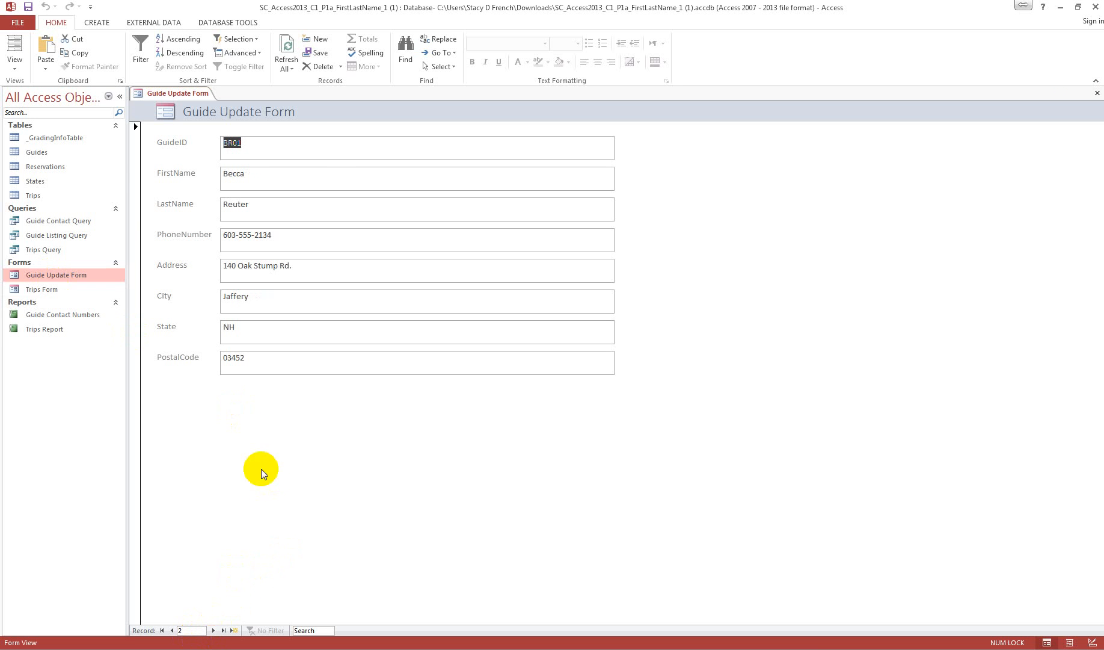
left_click(1097, 93)
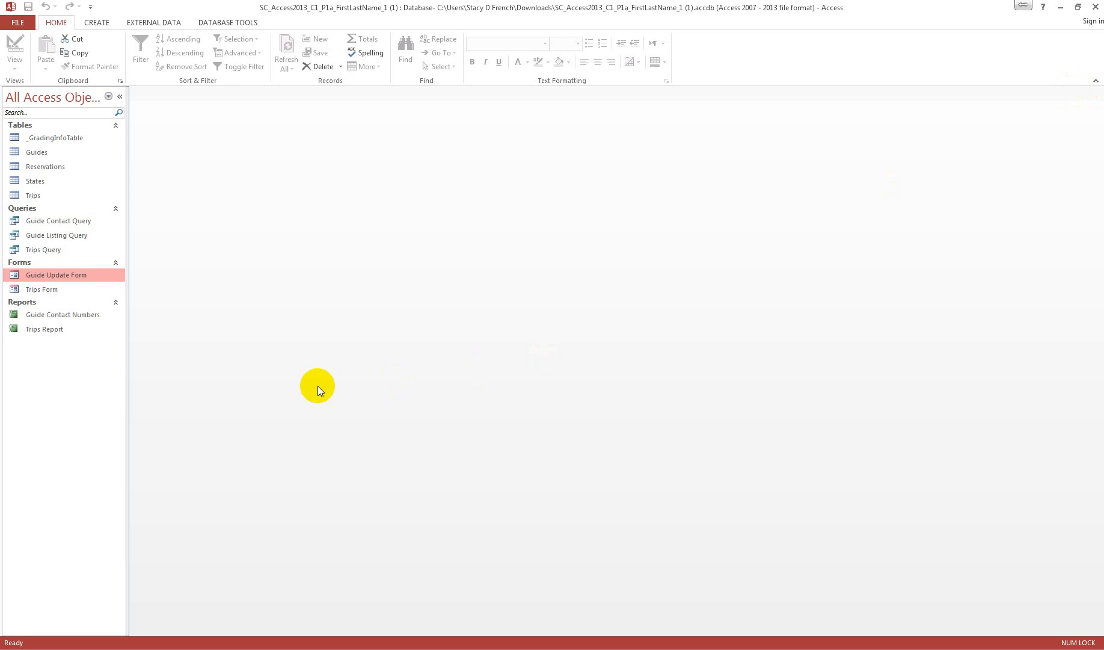
- Open the Guide Contact Numbers report in Layout View
left_click(63, 313)
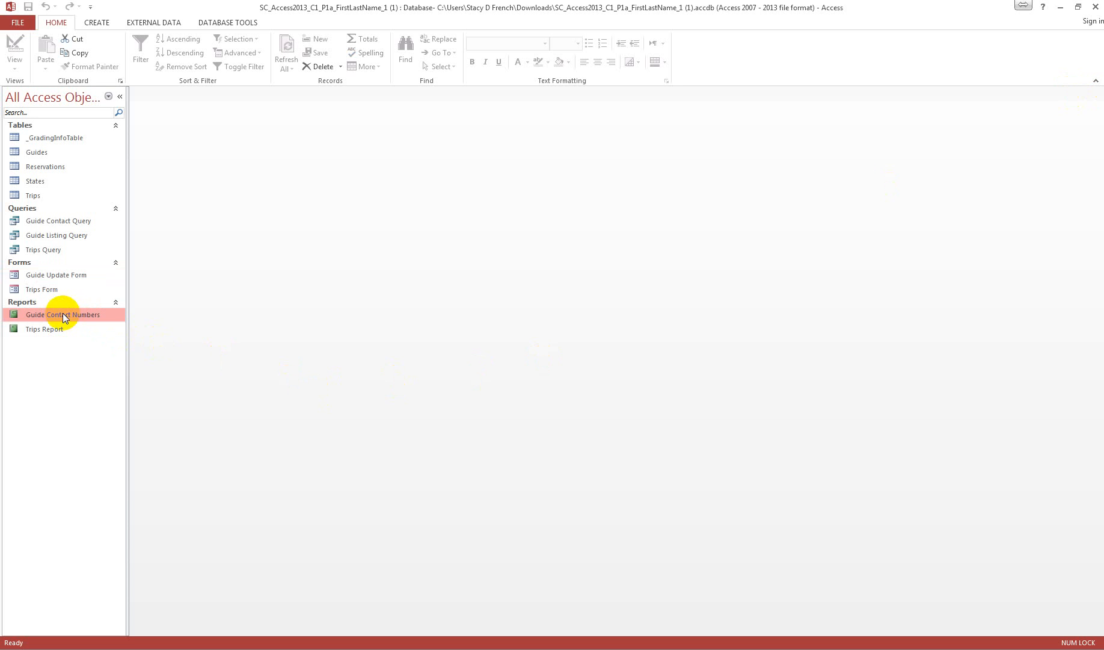
right_click(76, 313)
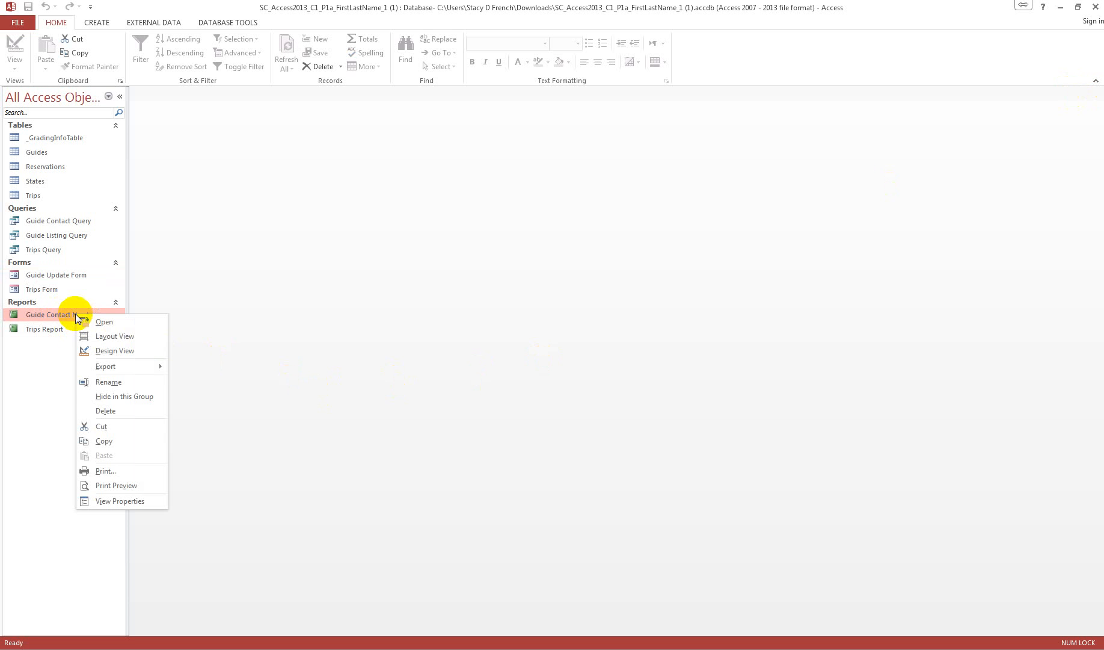
left_click(109, 335)
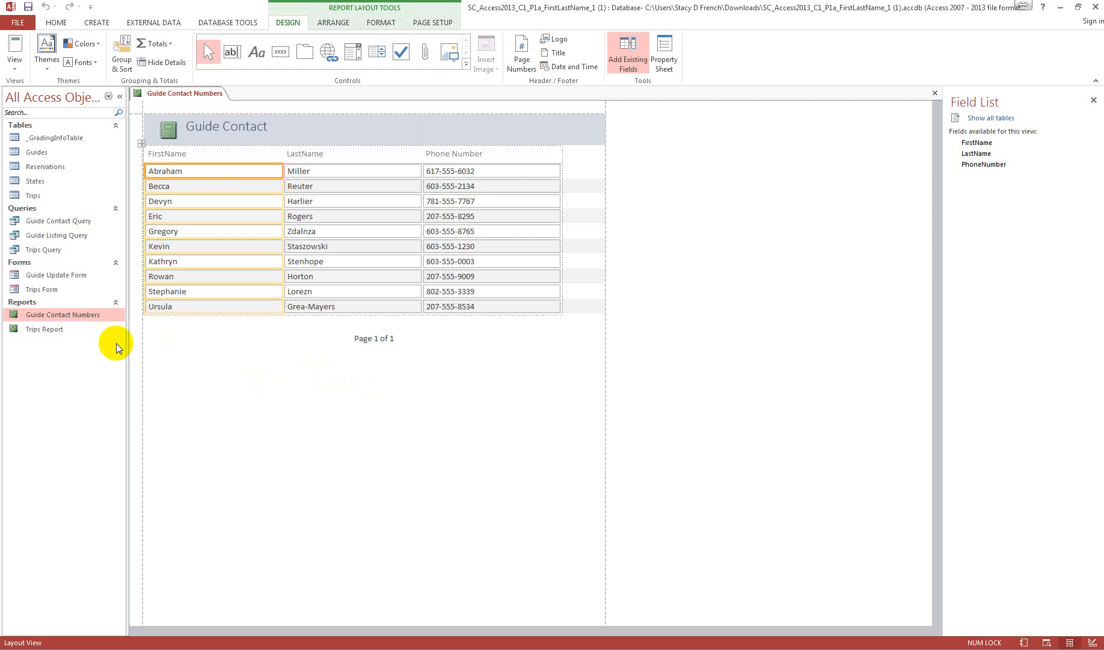
right_click(66, 313)
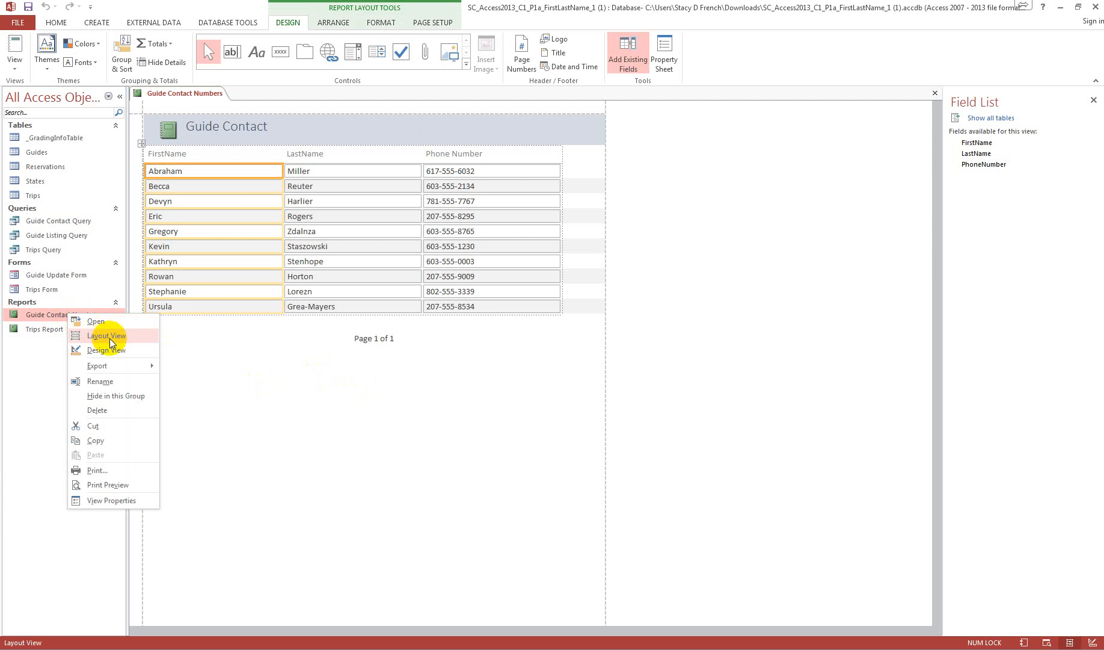
left_click(264, 364)
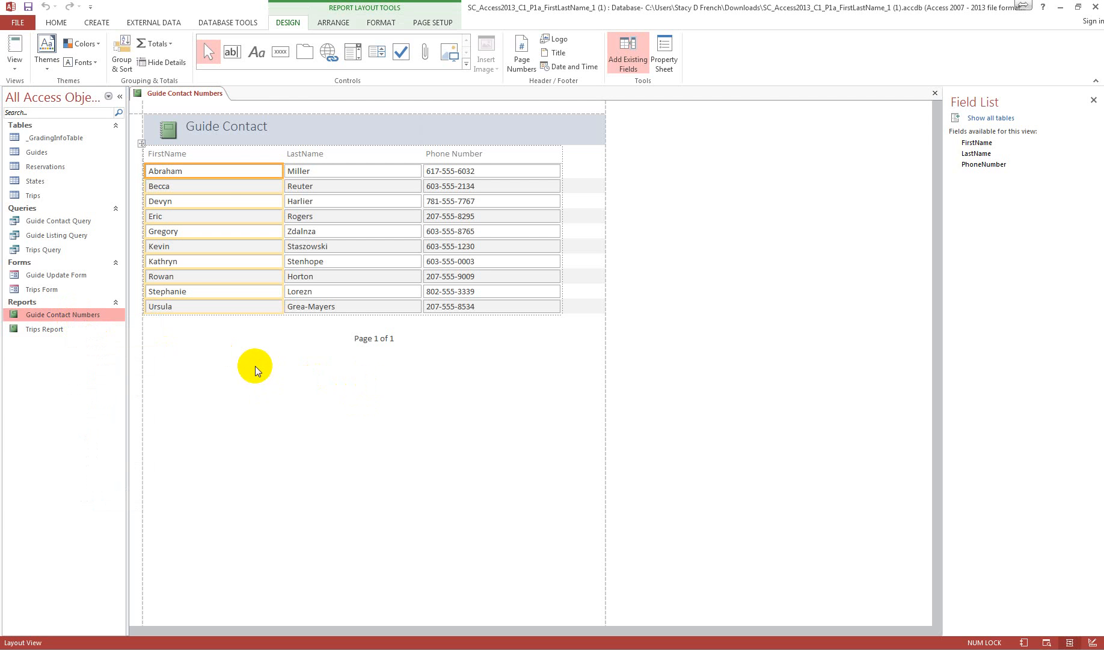
- Change the report title to Guide Contact Numbers, then close the report and save the change
left_click(258, 127)
double_click(259, 128)
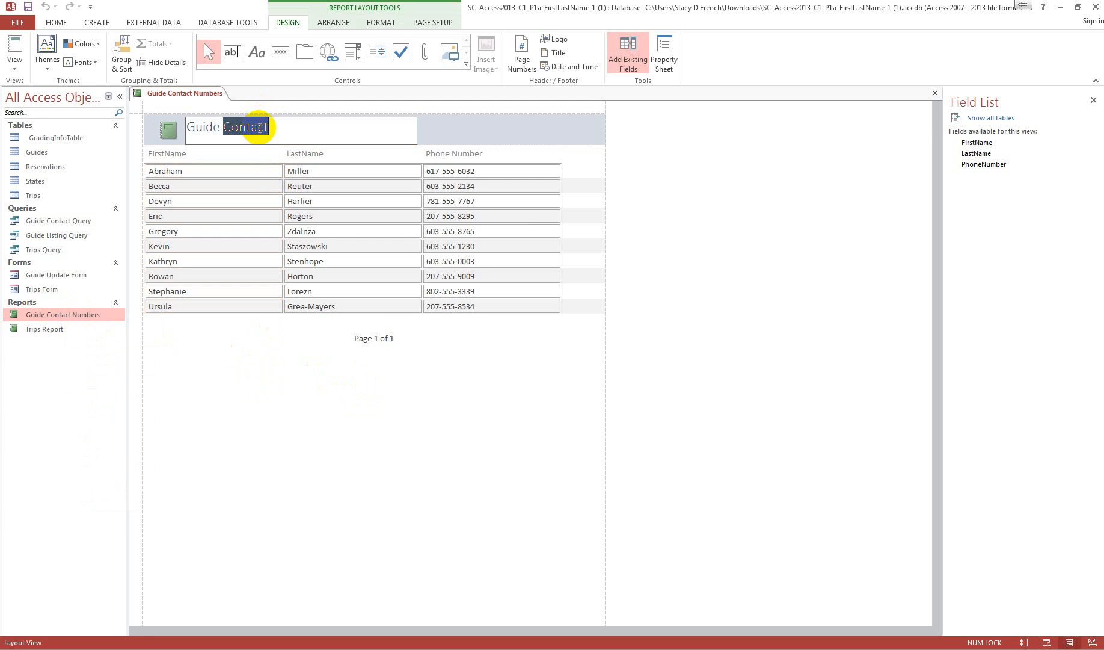
left_click(277, 127)
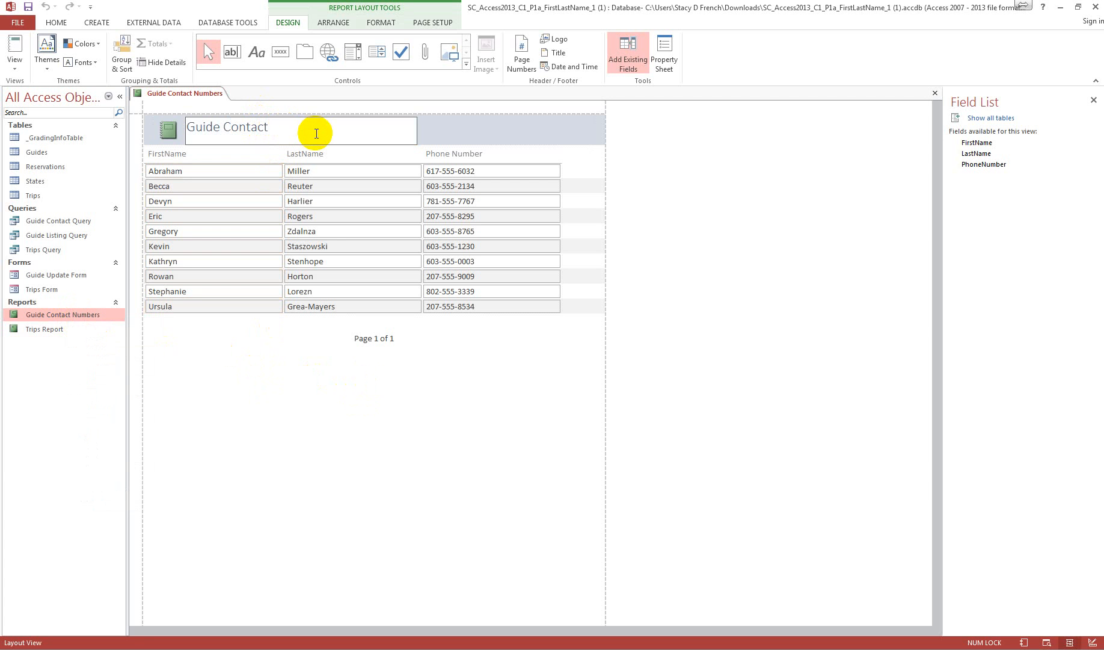
type("Numberas")
key("BackSpace")
key("BackSpace")
type("s")
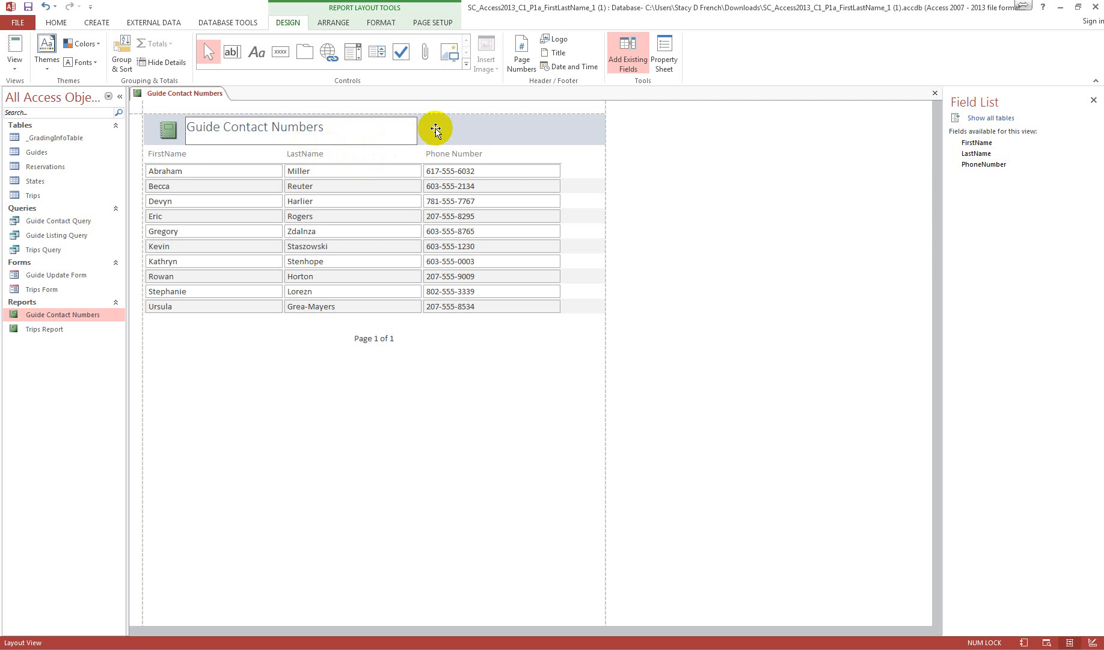
left_click(435, 128)
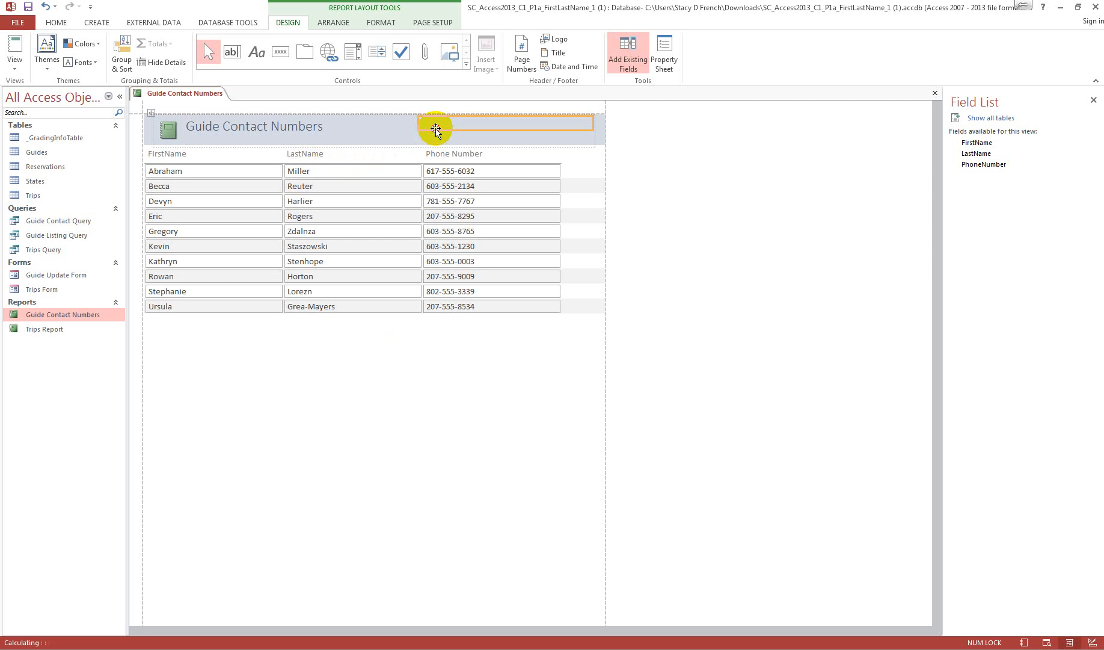
left_click(424, 375)
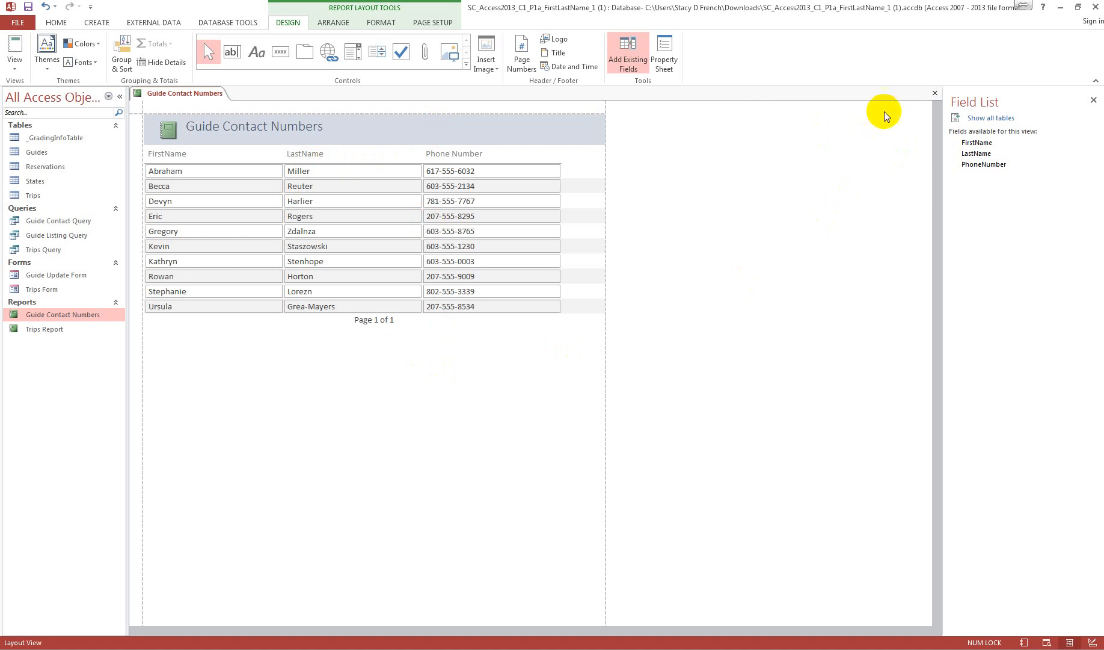
left_click(935, 92)
left_click(508, 362)
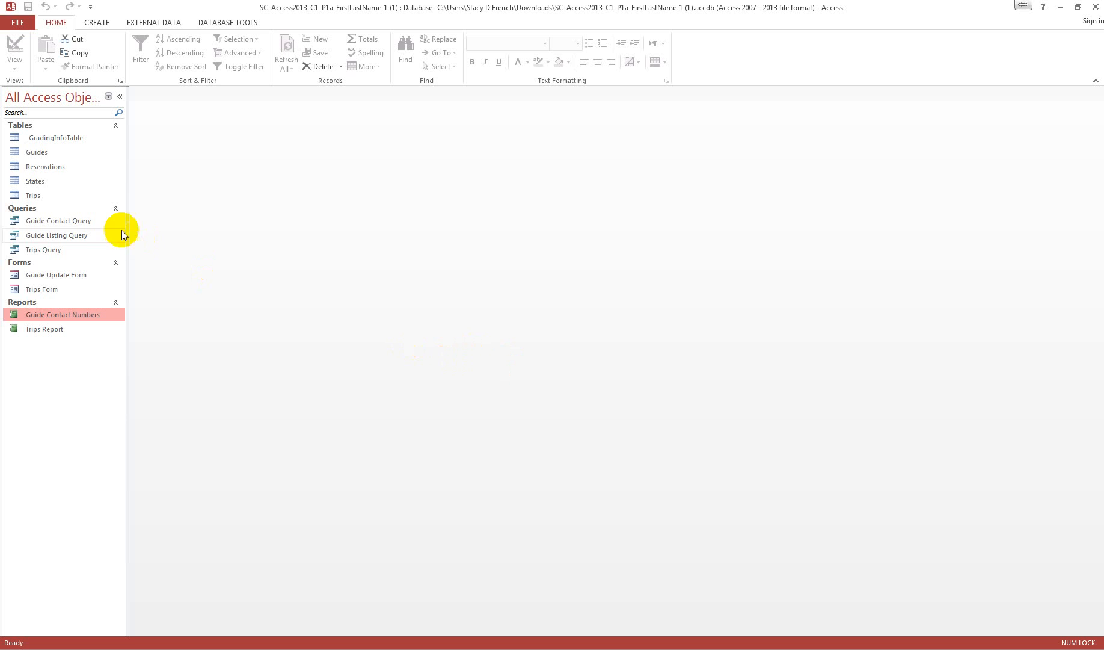
- Open the Reservations table and add a Number field named GroupSize after the TripDate field
right_click(53, 172)
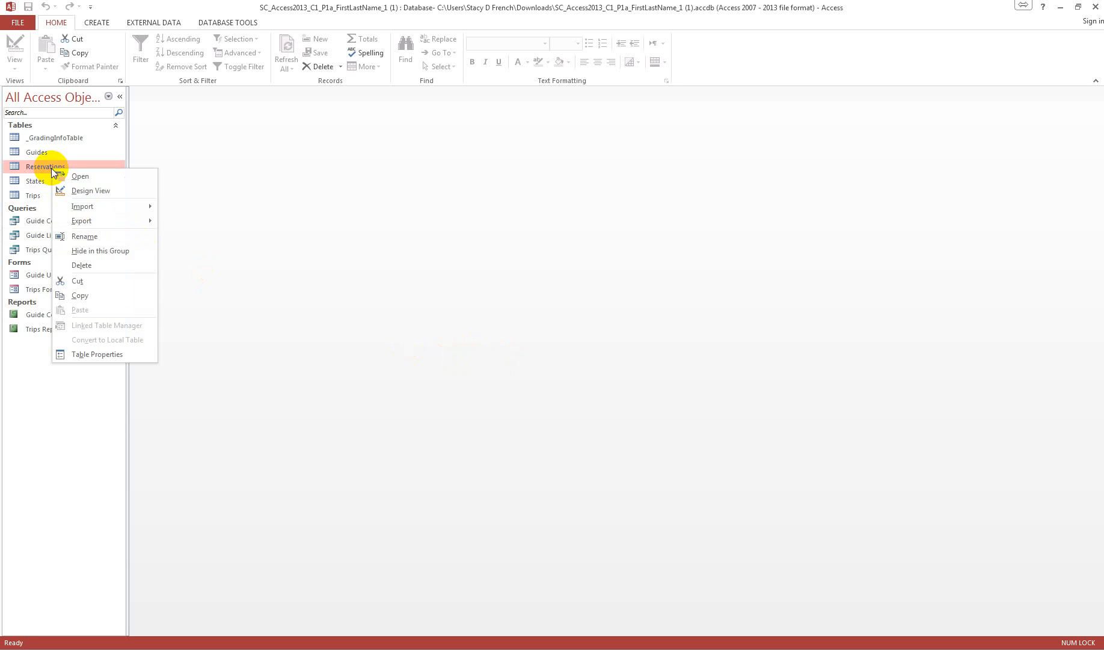
double_click(38, 168)
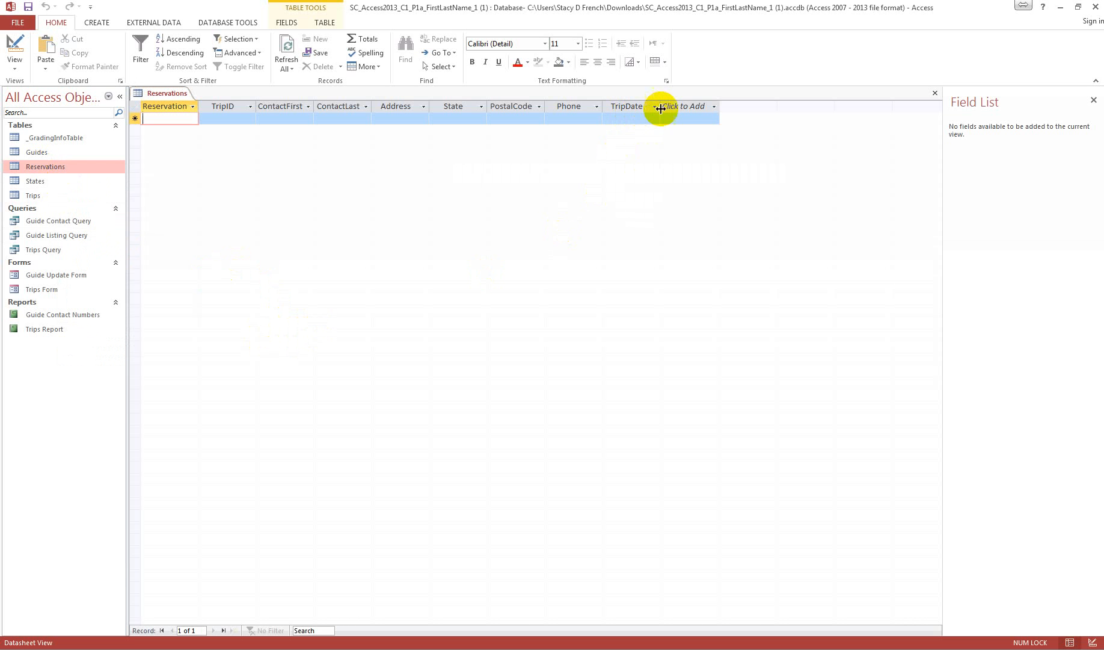
left_click(715, 105)
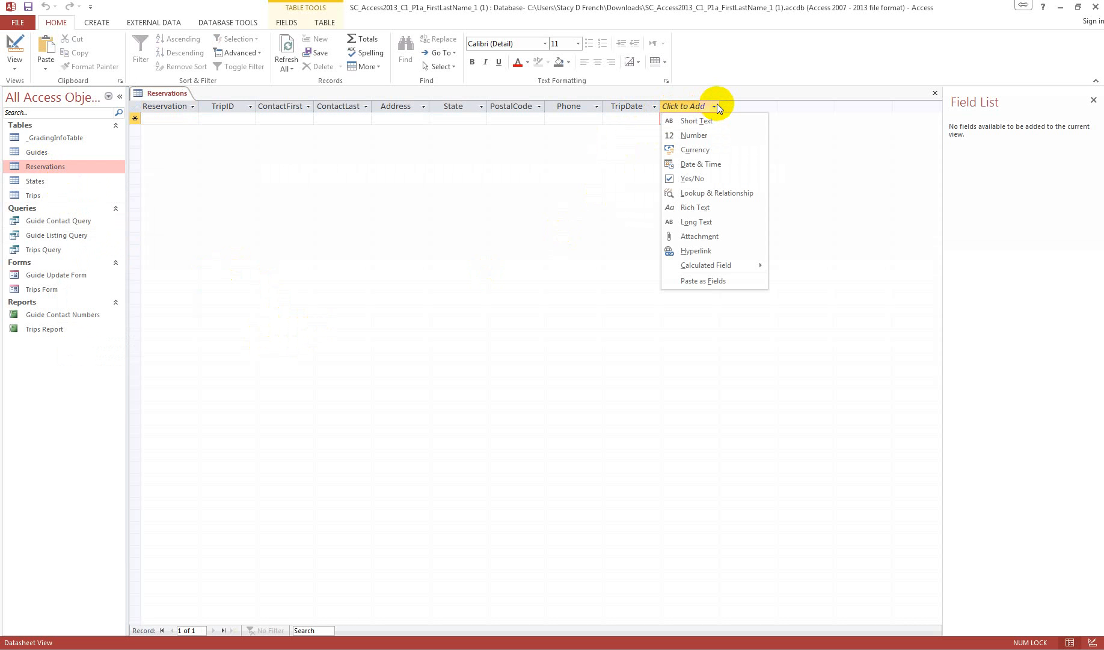
left_click(706, 137)
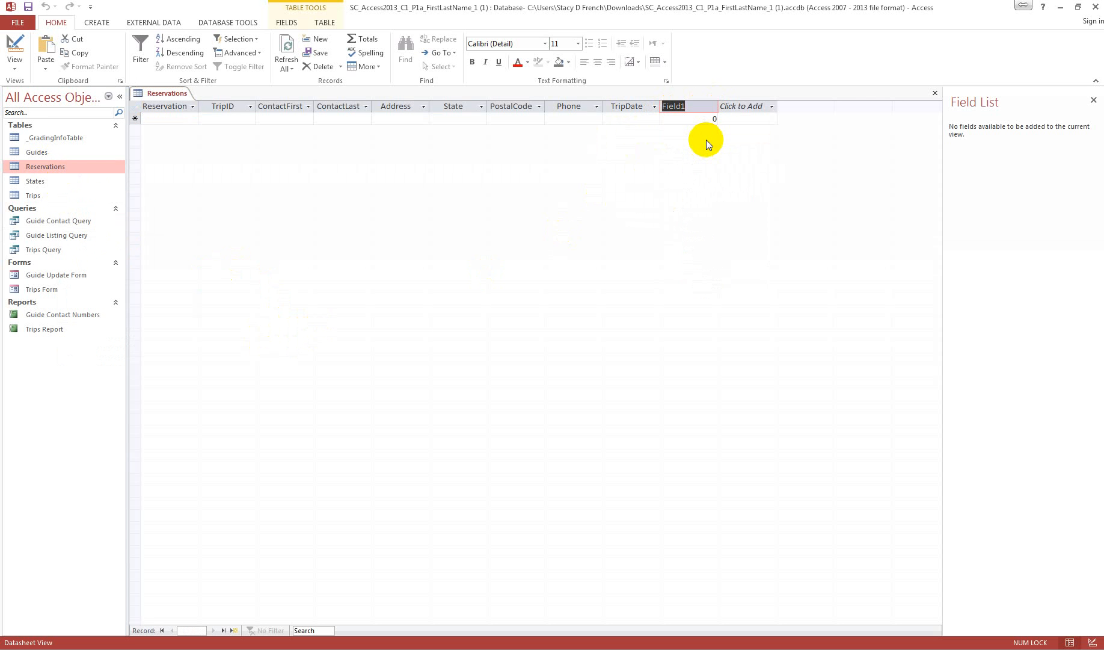
type("GroupSize")
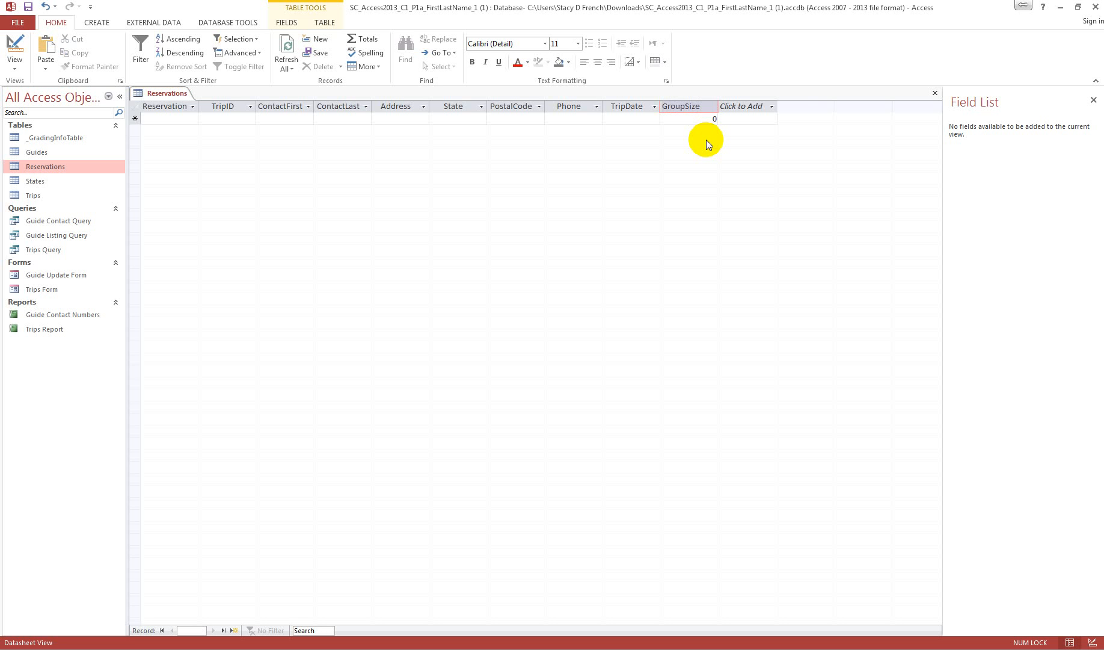
key("Tab")
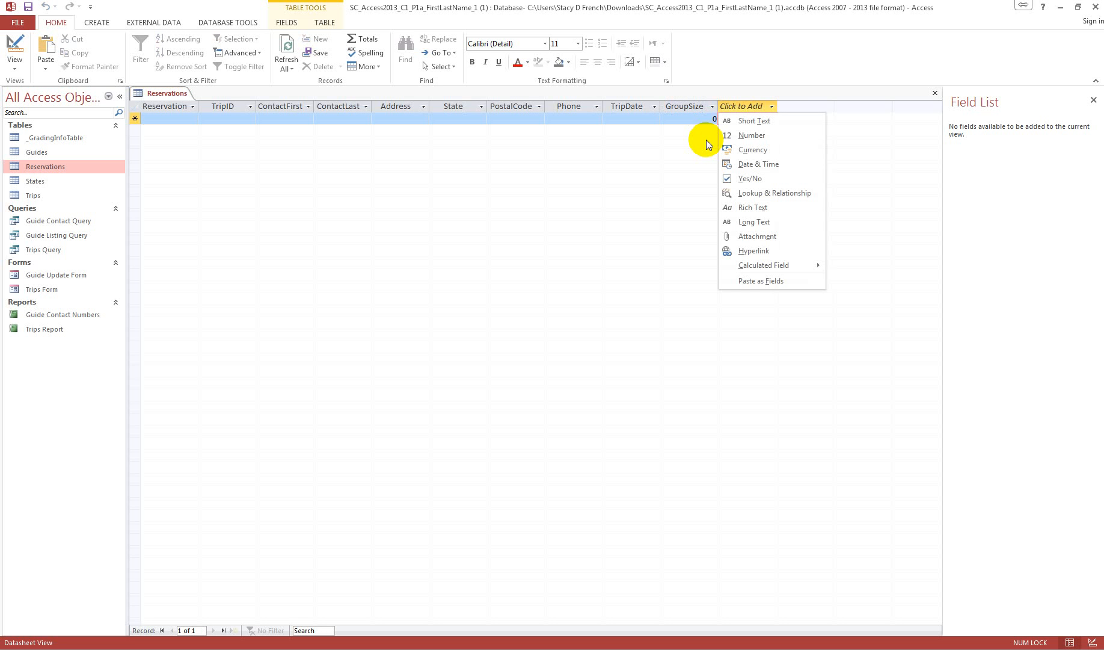
left_click(884, 180)
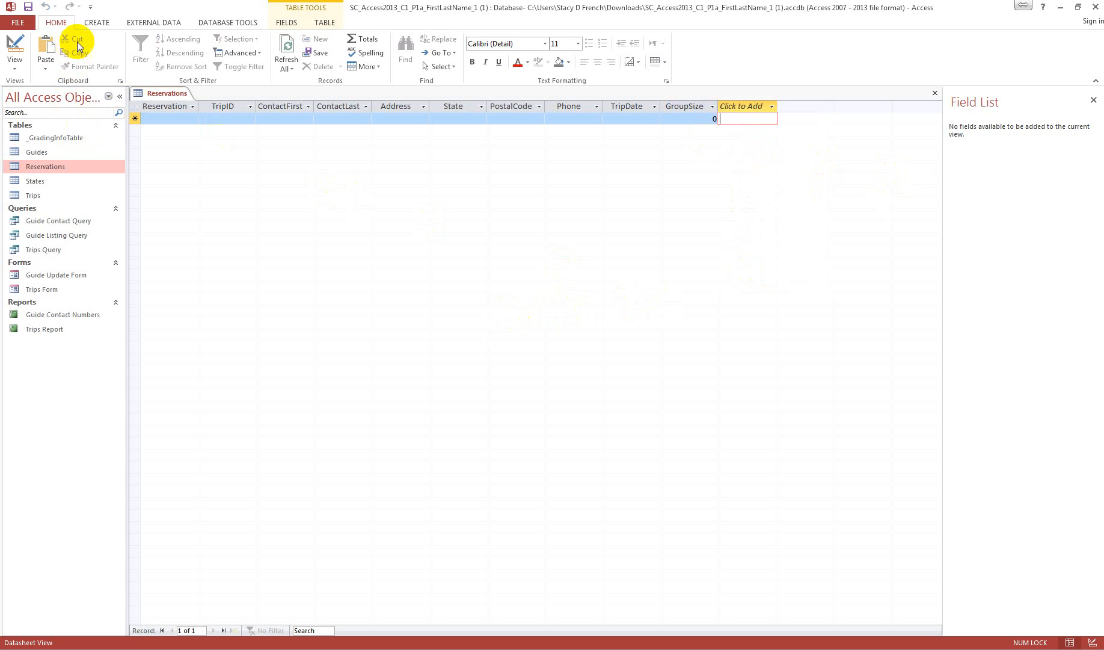
- Close the Reservations table, then compact and repair the database
left_click(290, 23)
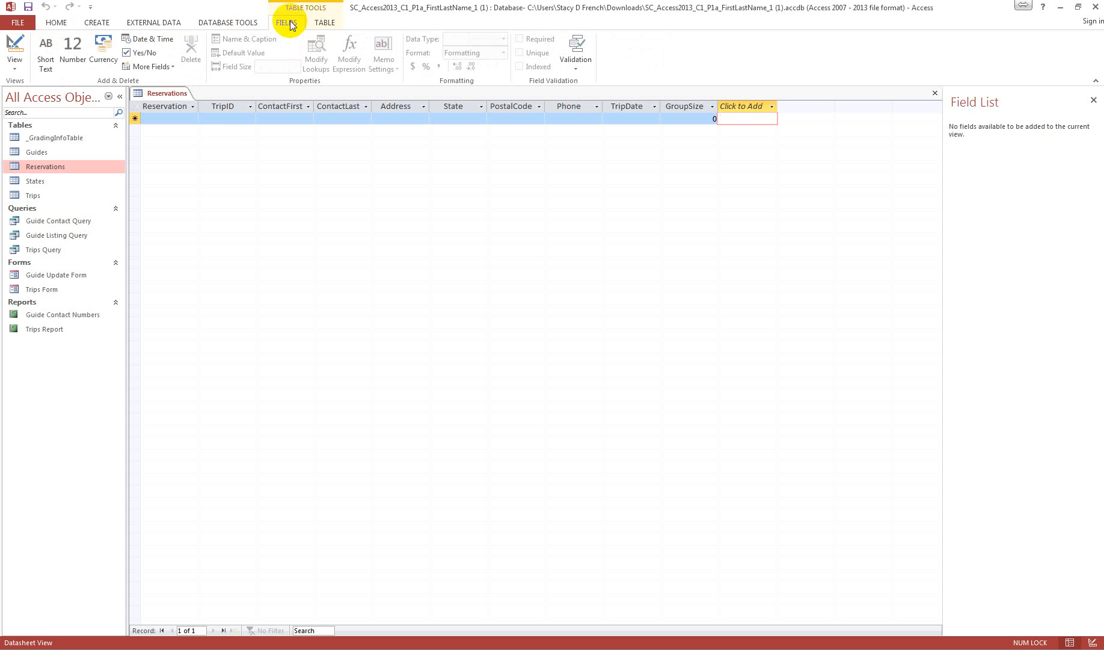
left_click(324, 22)
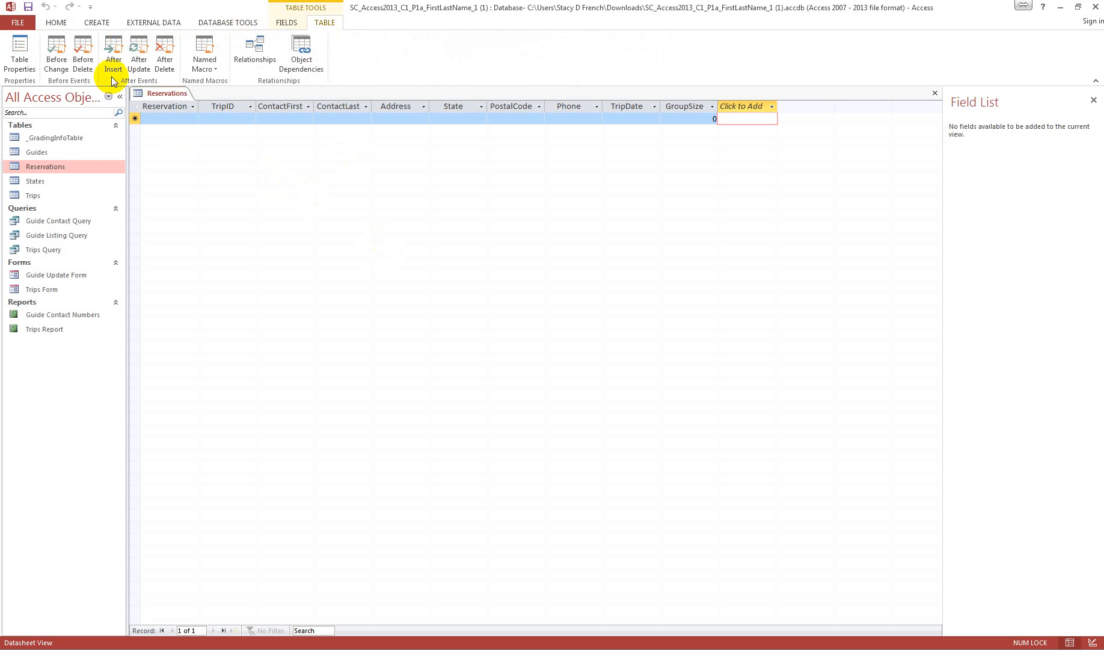
left_click(935, 94)
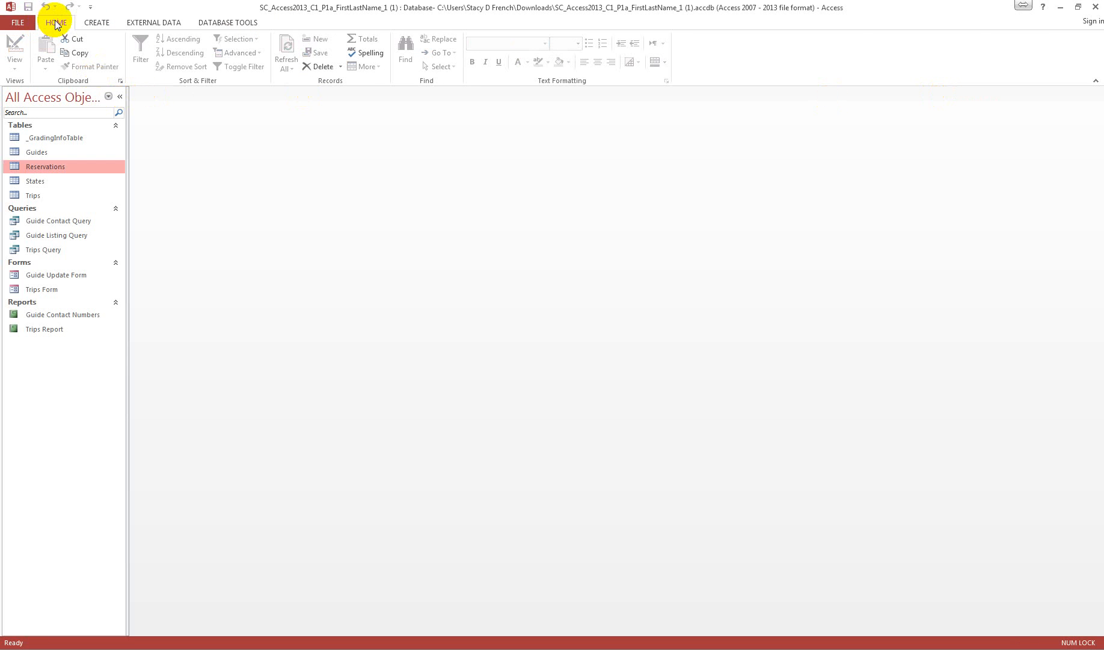
left_click(243, 19)
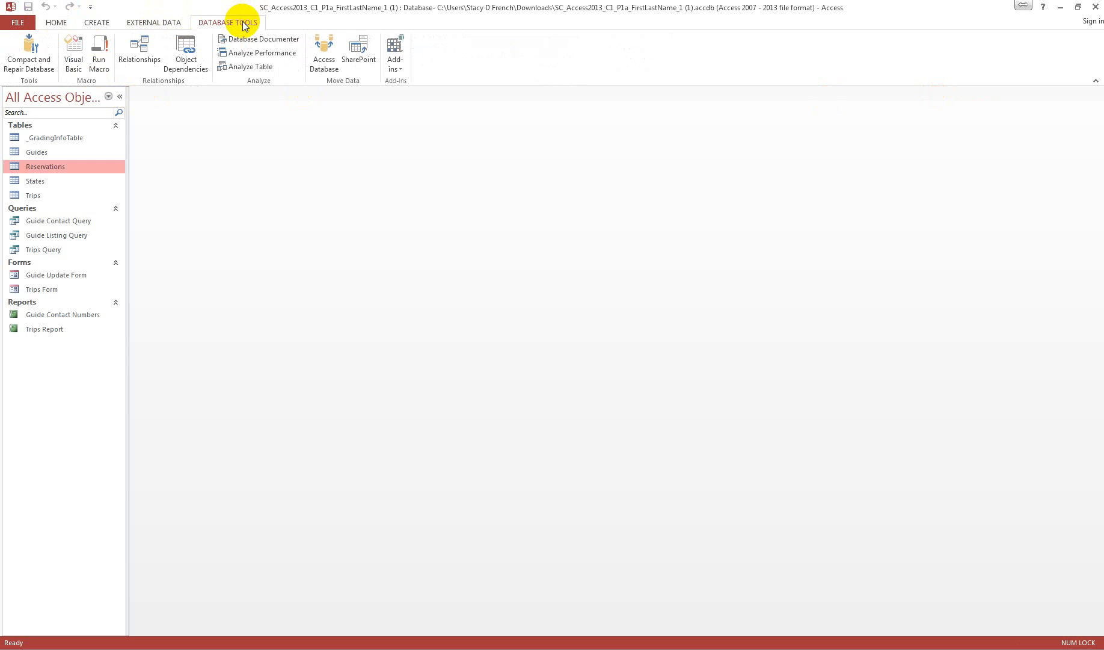
left_click(29, 56)
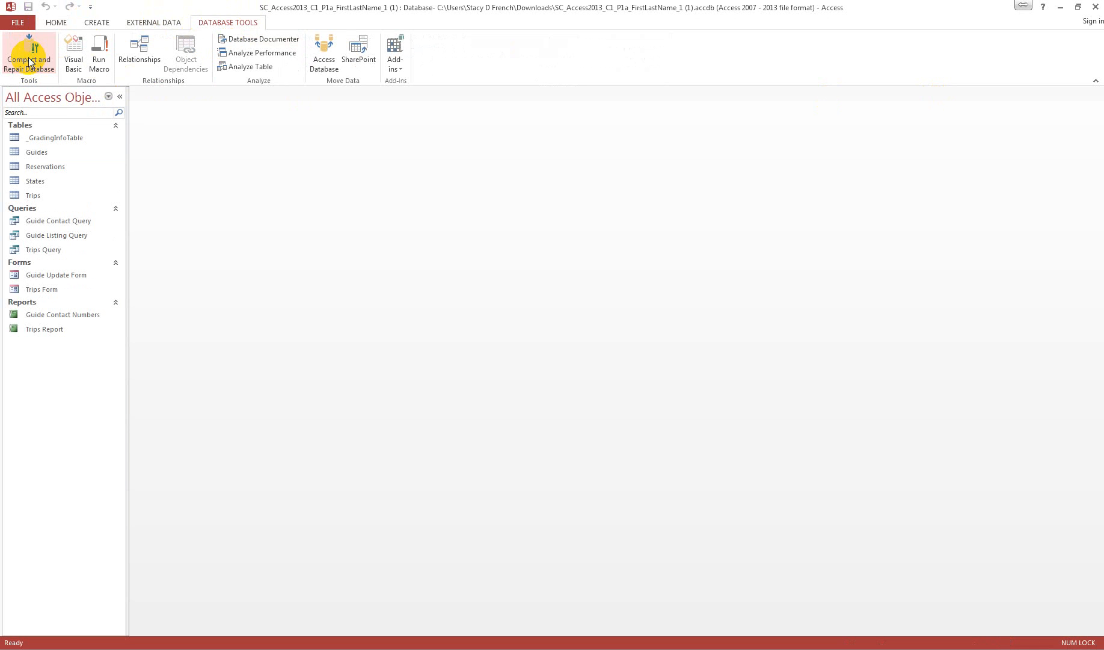